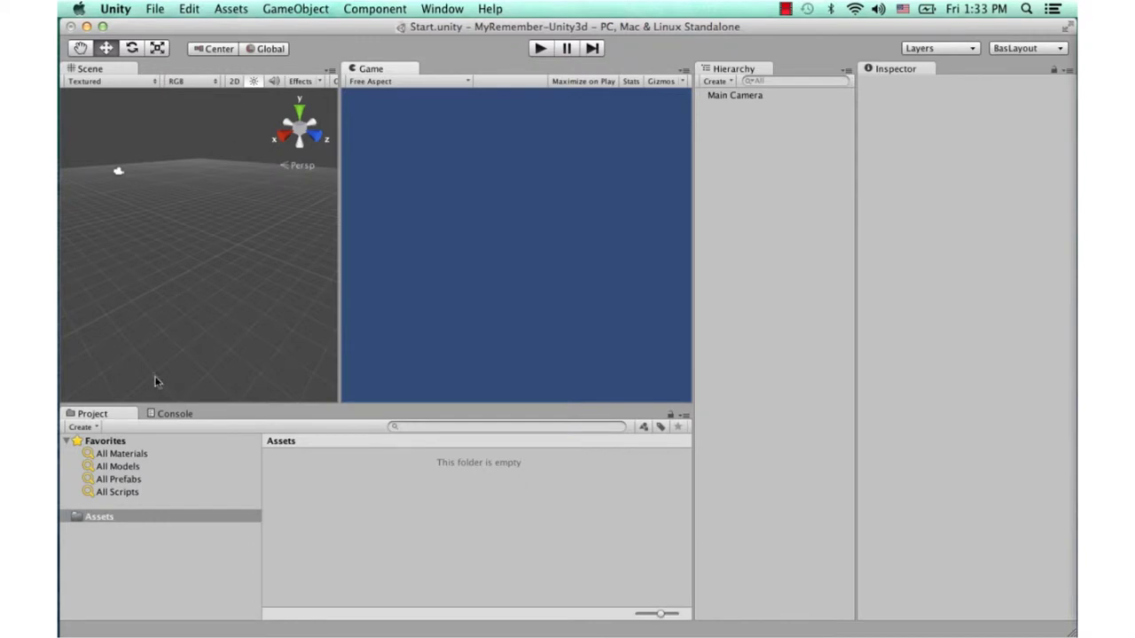
# Step: Orbit and pan the Scene view around the floor grid
pyautogui.moveTo(210, 218)
pyautogui.mouseDown(button='right')
pyautogui.moveTo(212, 248)
pyautogui.moveTo(203, 189)
pyautogui.mouseUp(button='right')
pyautogui.moveTo(211, 233); pyautogui.dragTo(231, 261, button='right')
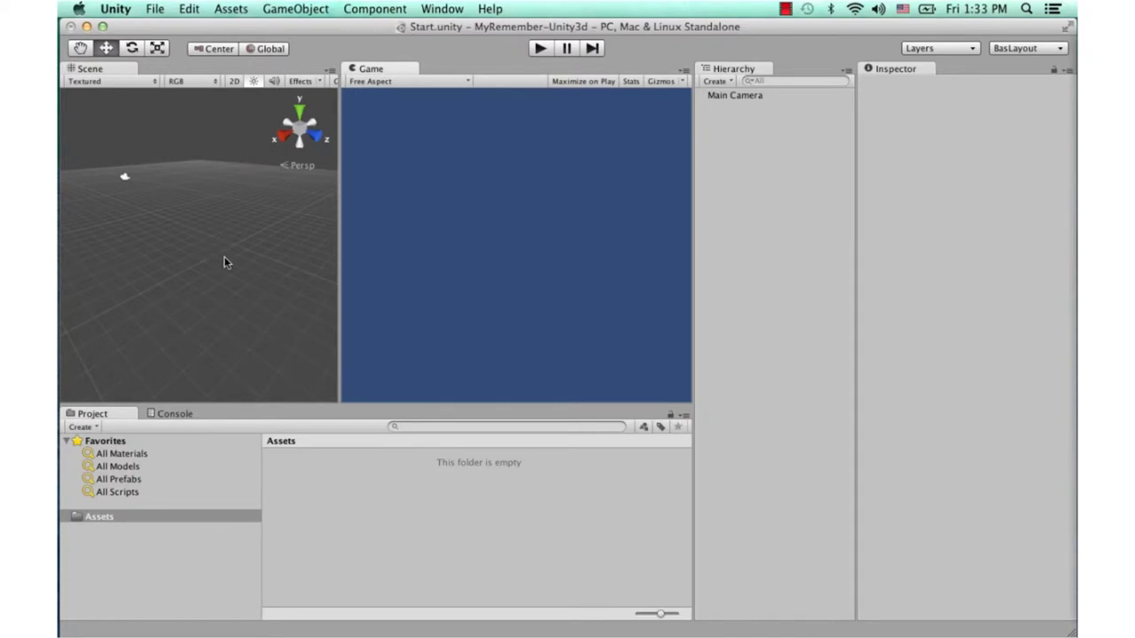
pyautogui.moveTo(204, 258); pyautogui.dragTo(187, 269, button='right')
pyautogui.moveTo(187, 269); pyautogui.dragTo(228, 219, button='middle')
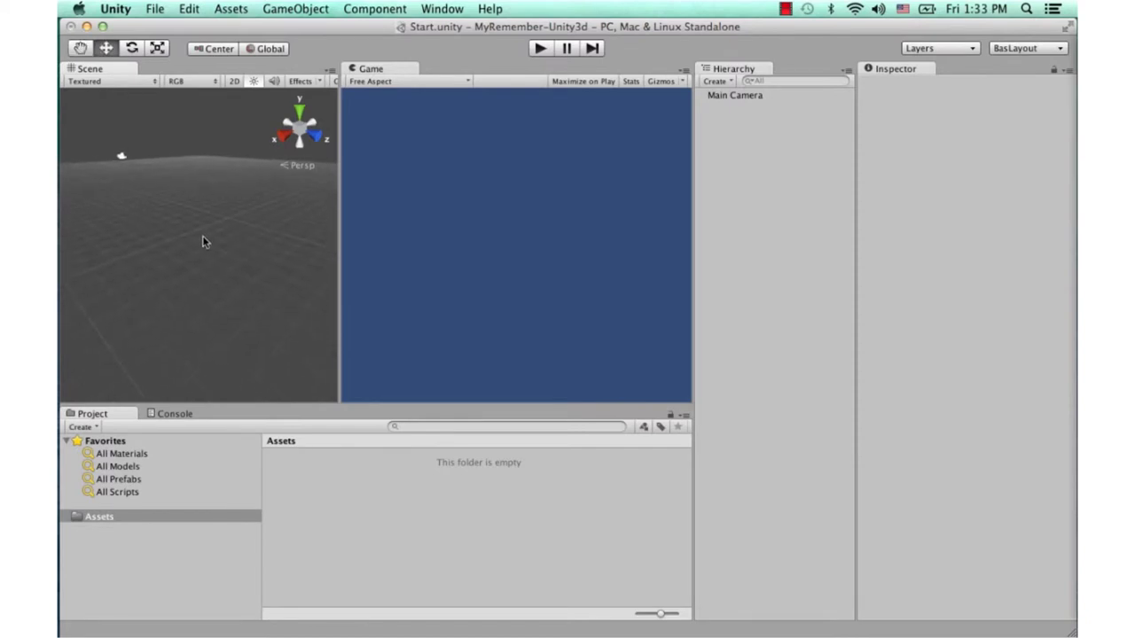
pyautogui.moveTo(202, 237); pyautogui.dragTo(205, 252, button='middle')
pyautogui.moveTo(248, 251)
pyautogui.mouseDown(button='right')
pyautogui.moveTo(173, 242)
pyautogui.moveTo(223, 256)
pyautogui.mouseUp(button='right')
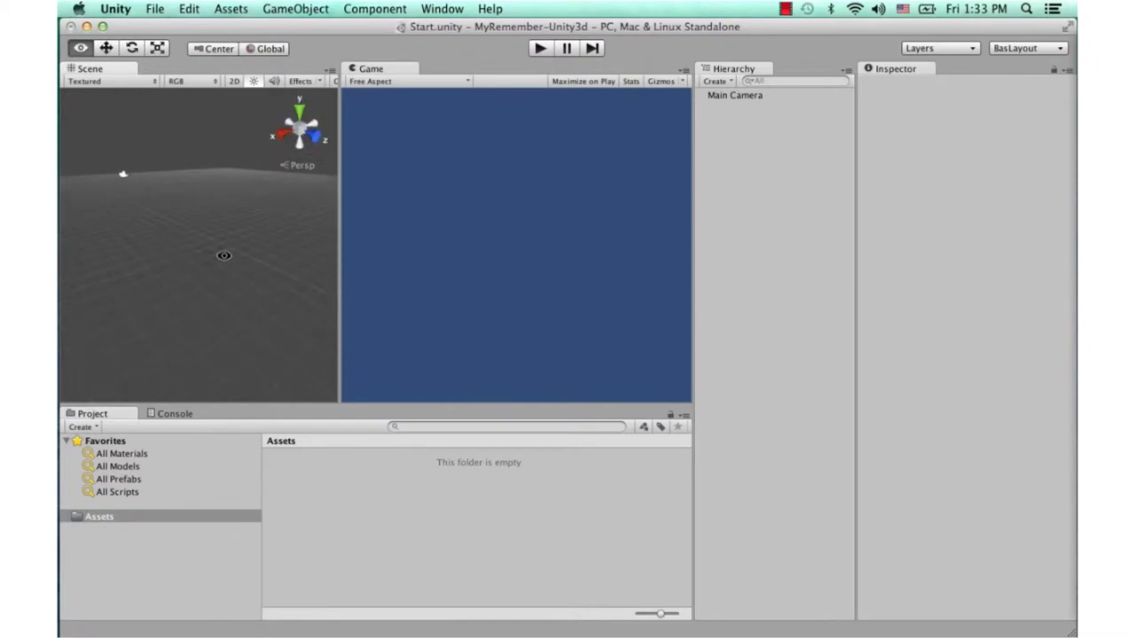
pyautogui.moveTo(223, 255)
pyautogui.mouseDown(button='right')
pyautogui.moveTo(214, 233)
pyautogui.moveTo(235, 229)
pyautogui.mouseUp(button='right')
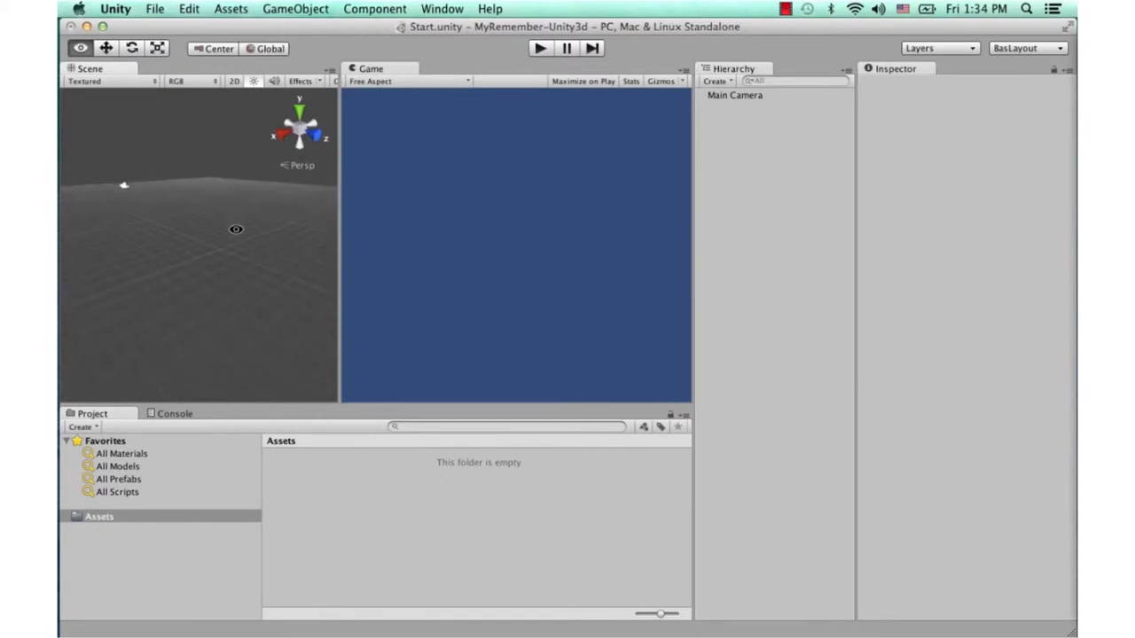
pyautogui.moveTo(235, 229); pyautogui.dragTo(213, 245, button='right')
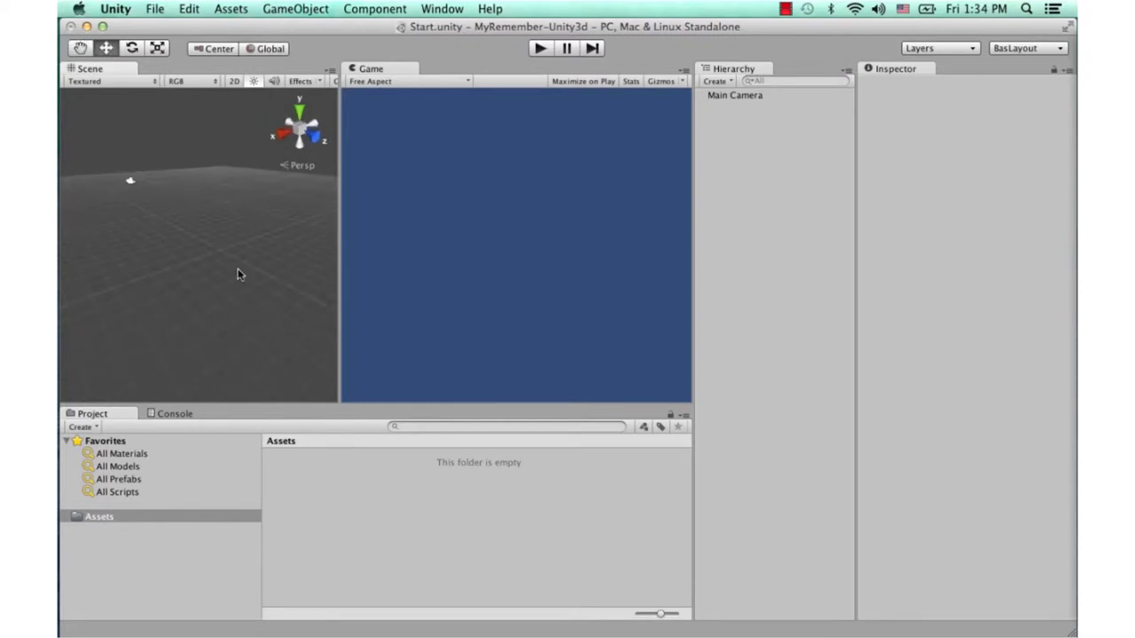
# Step: Select the Main Camera several times to inspect its settings, then deselect it
pyautogui.click(403, 72)
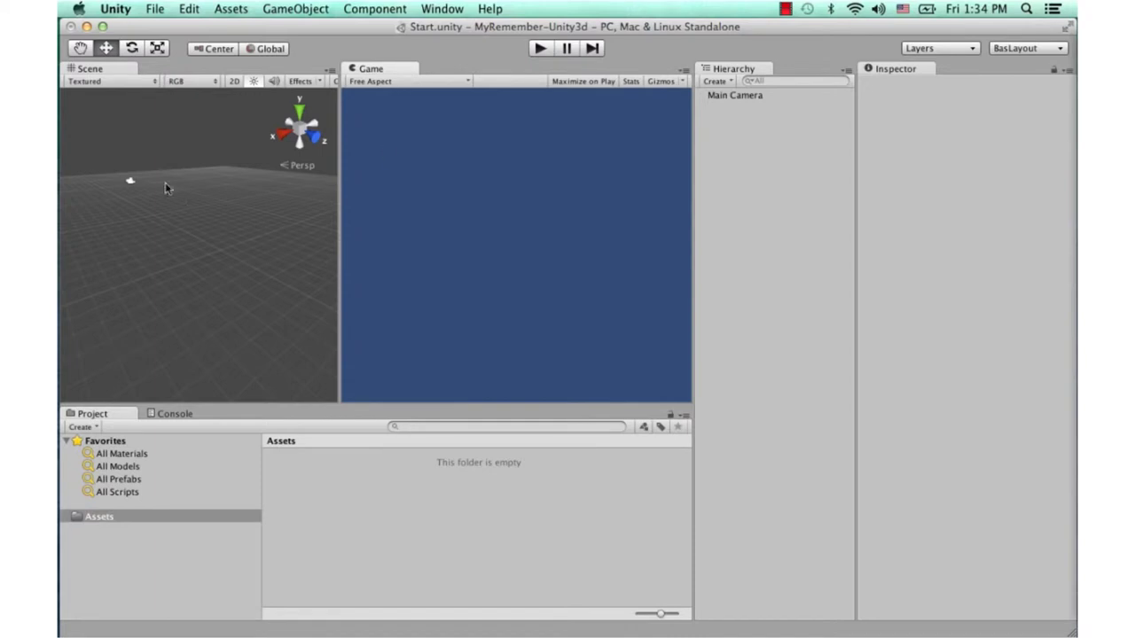
pyautogui.moveTo(94, 157); pyautogui.dragTo(163, 229)
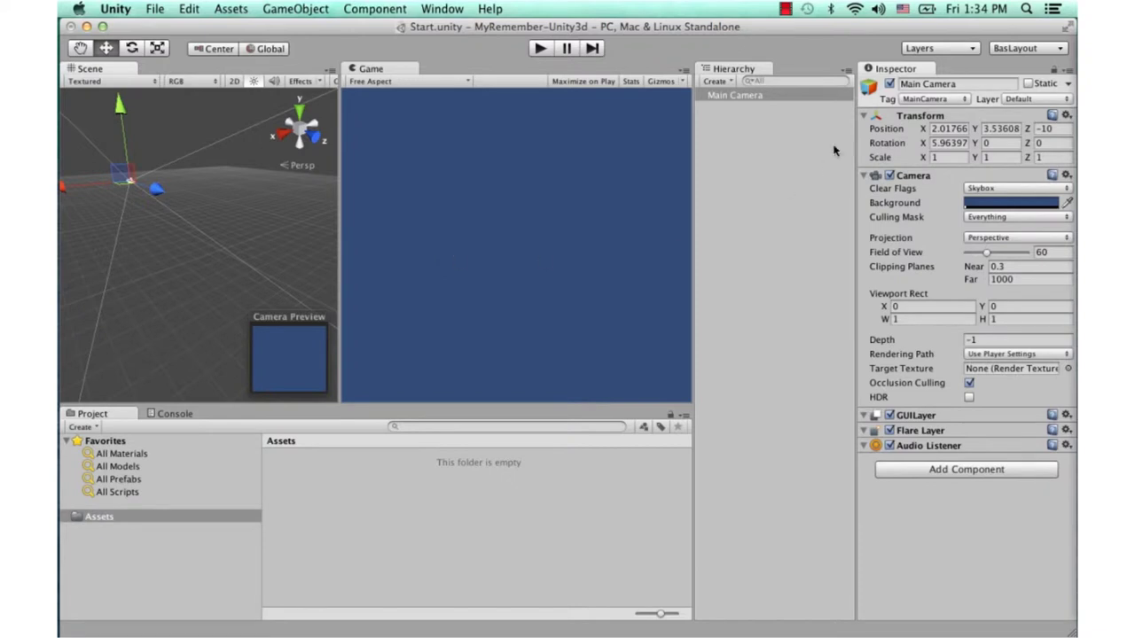
pyautogui.click(780, 158)
pyautogui.click(744, 93)
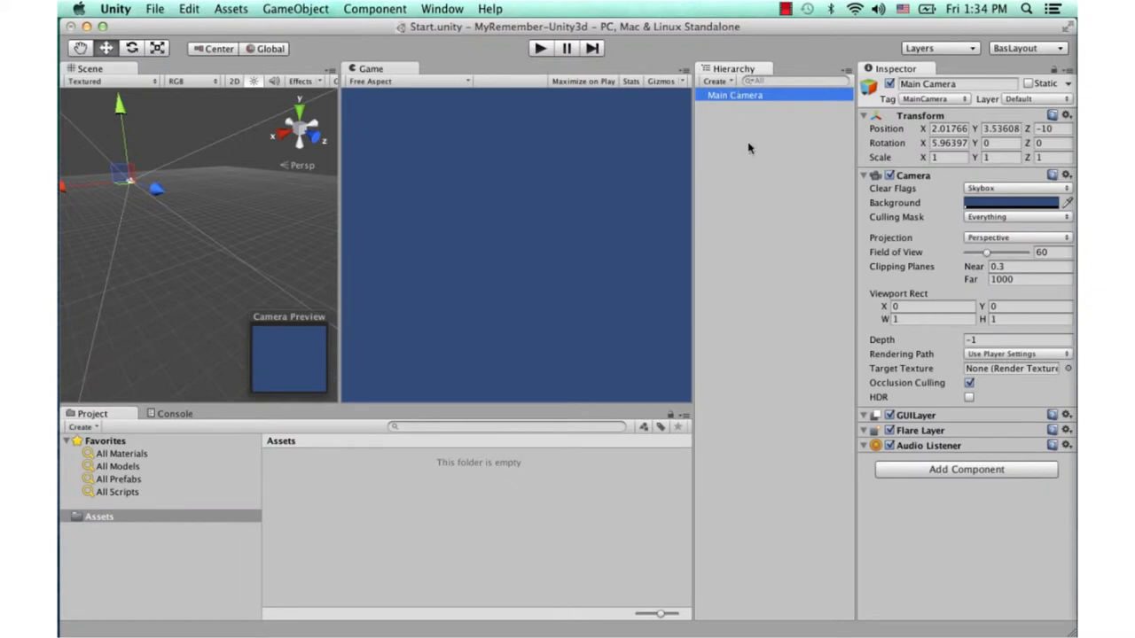
pyautogui.click(747, 133)
pyautogui.click(743, 96)
pyautogui.click(905, 75)
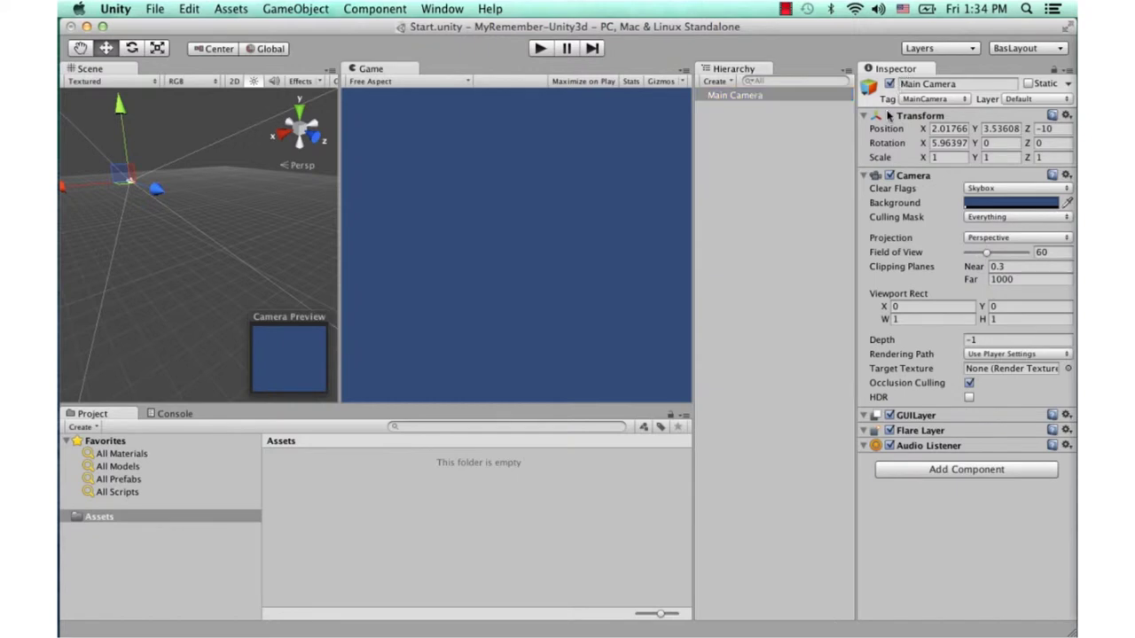
pyautogui.click(199, 133)
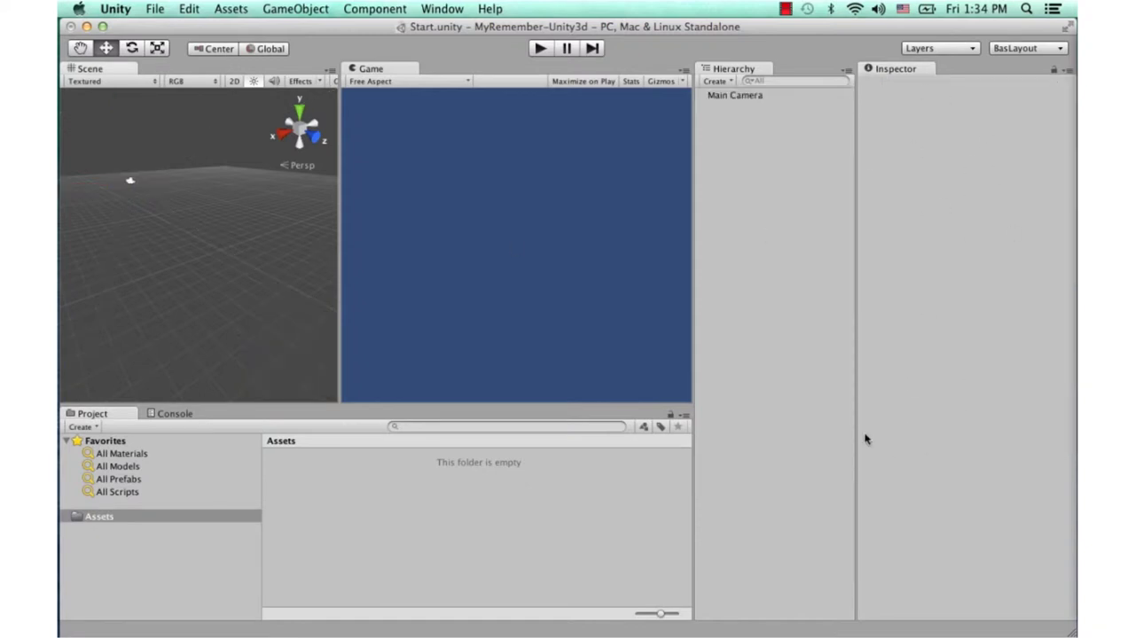
pyautogui.click(754, 98)
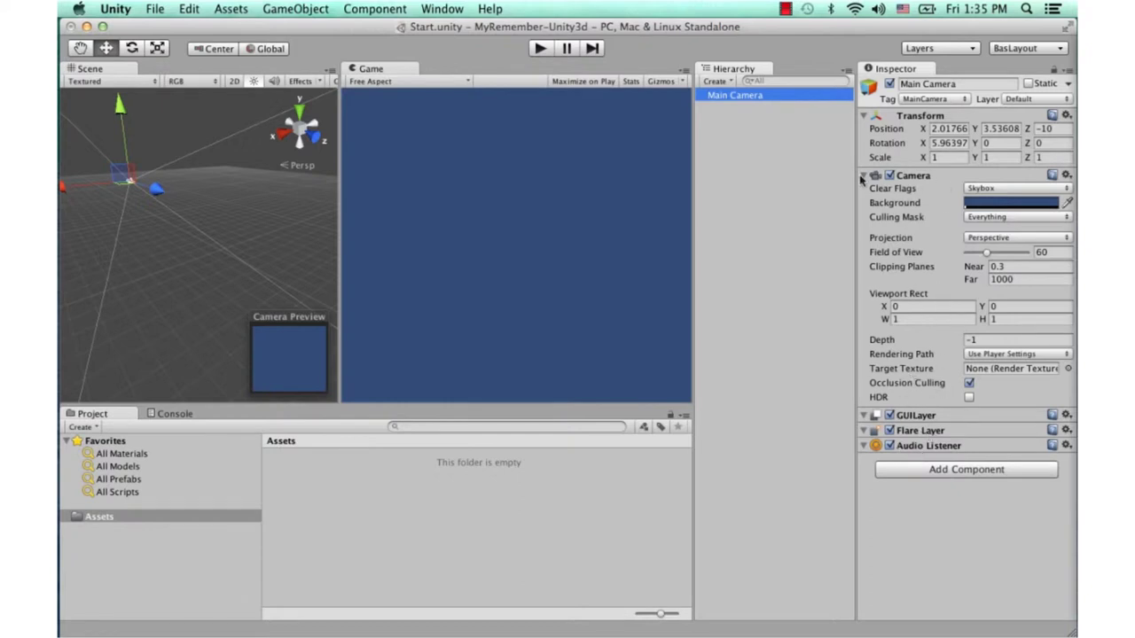
pyautogui.click(241, 217)
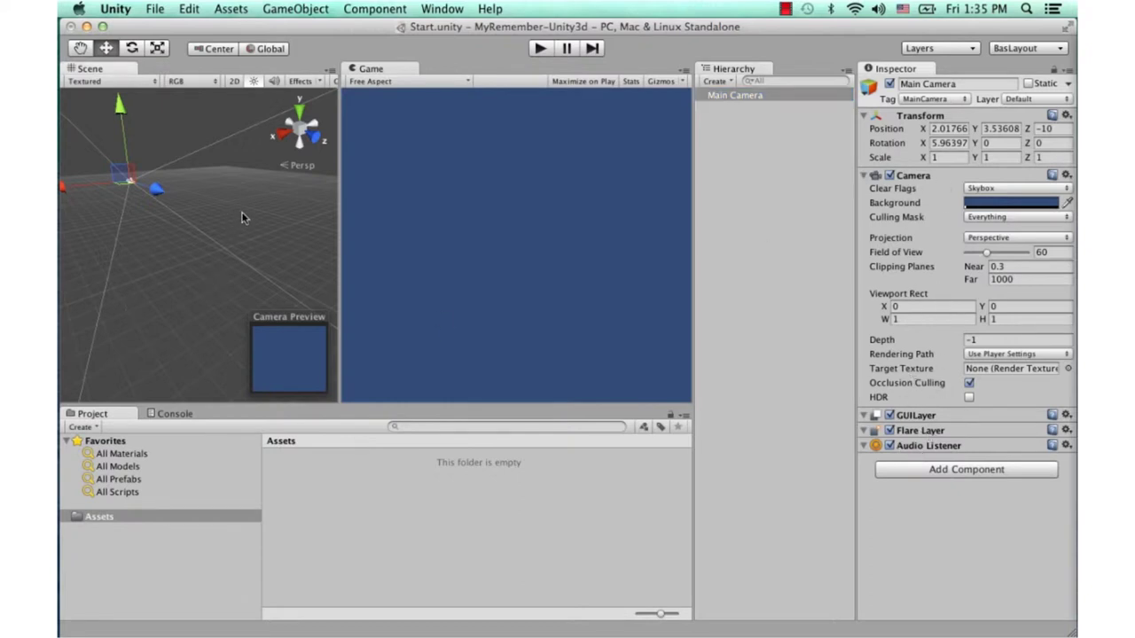
pyautogui.click(106, 415)
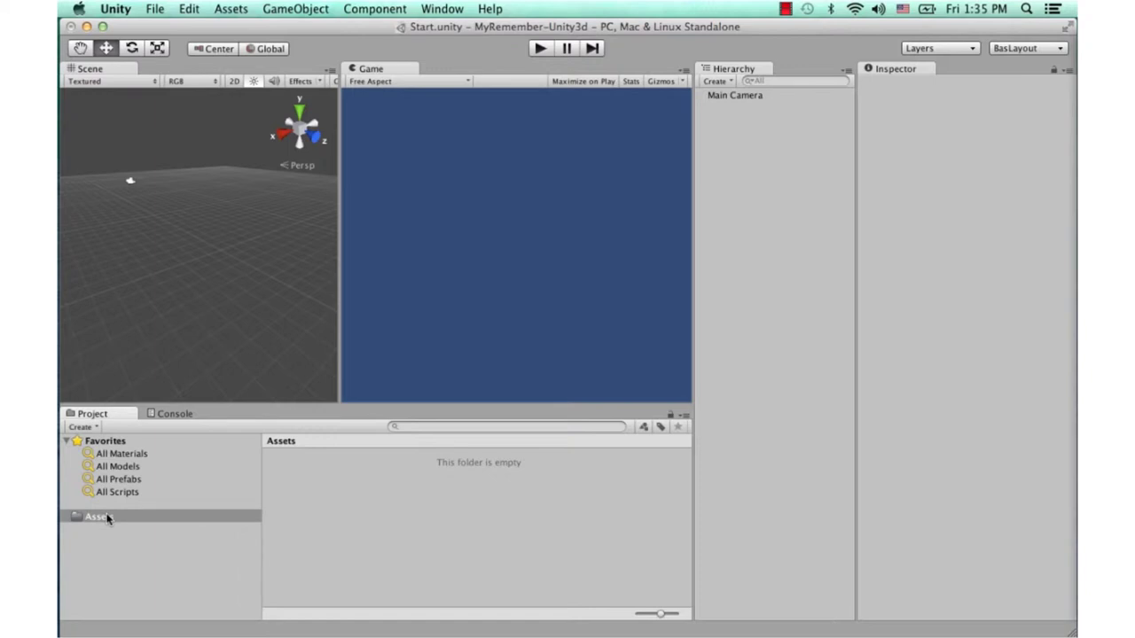
# Step: Check the Console messages, return to the Project tab, and widen the Scene view against the Game view
pyautogui.click(175, 415)
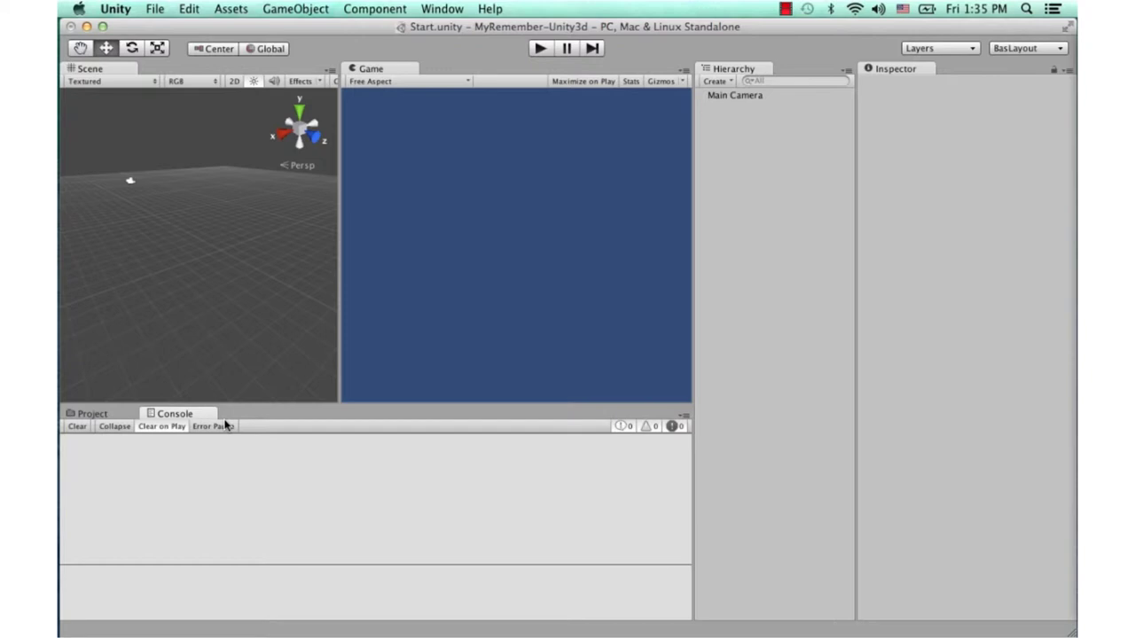
pyautogui.click(92, 414)
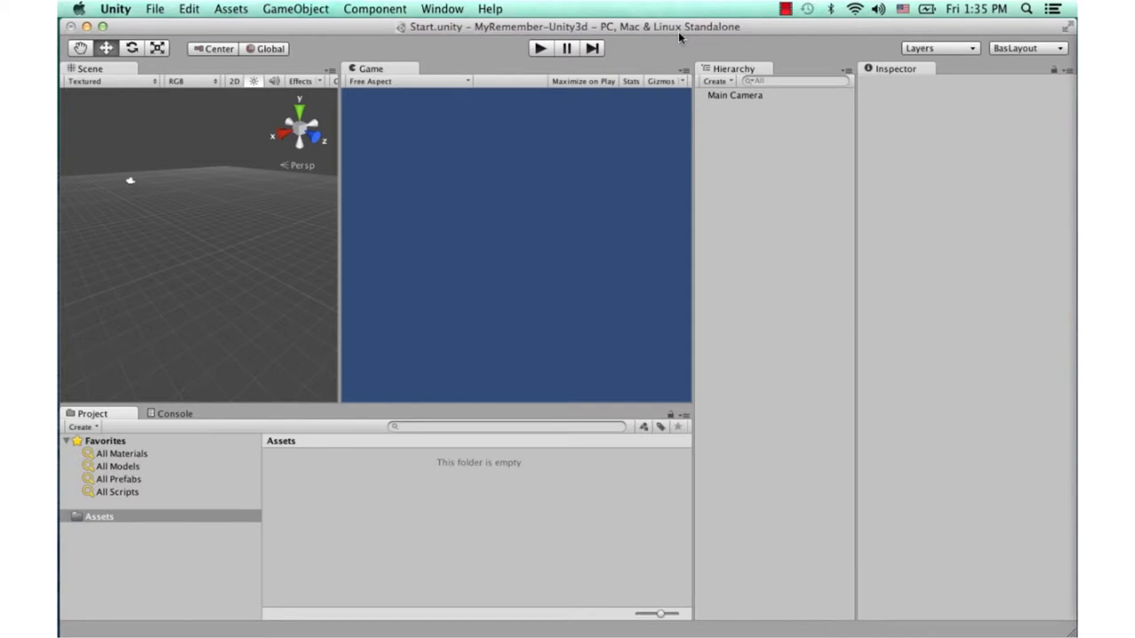
pyautogui.moveTo(338, 208); pyautogui.dragTo(397, 205)
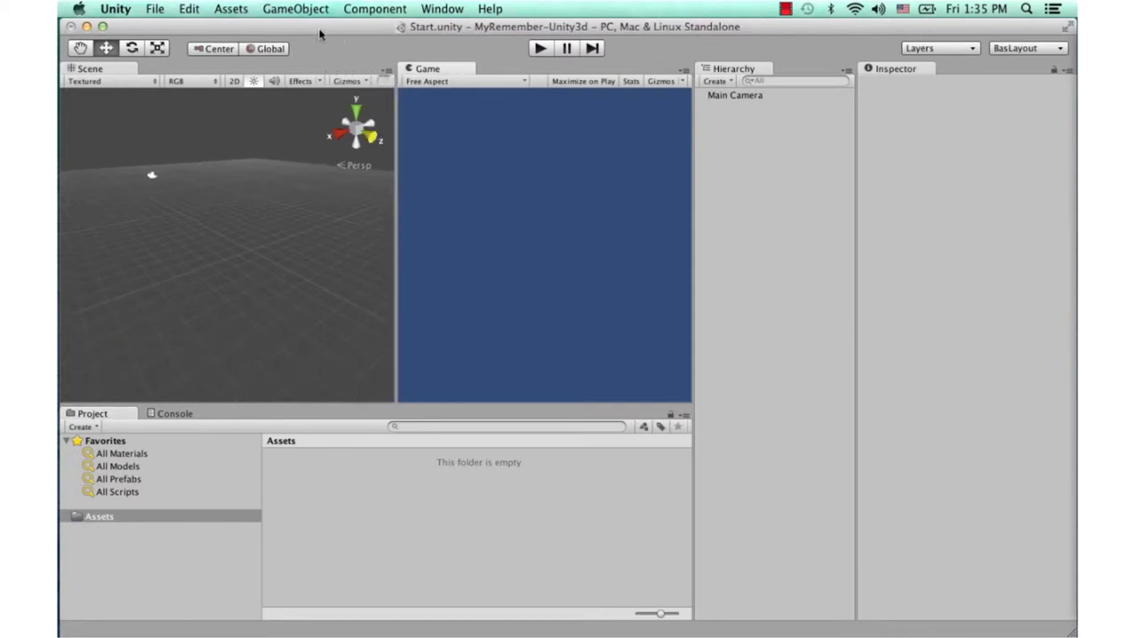
pyautogui.click(160, 10)
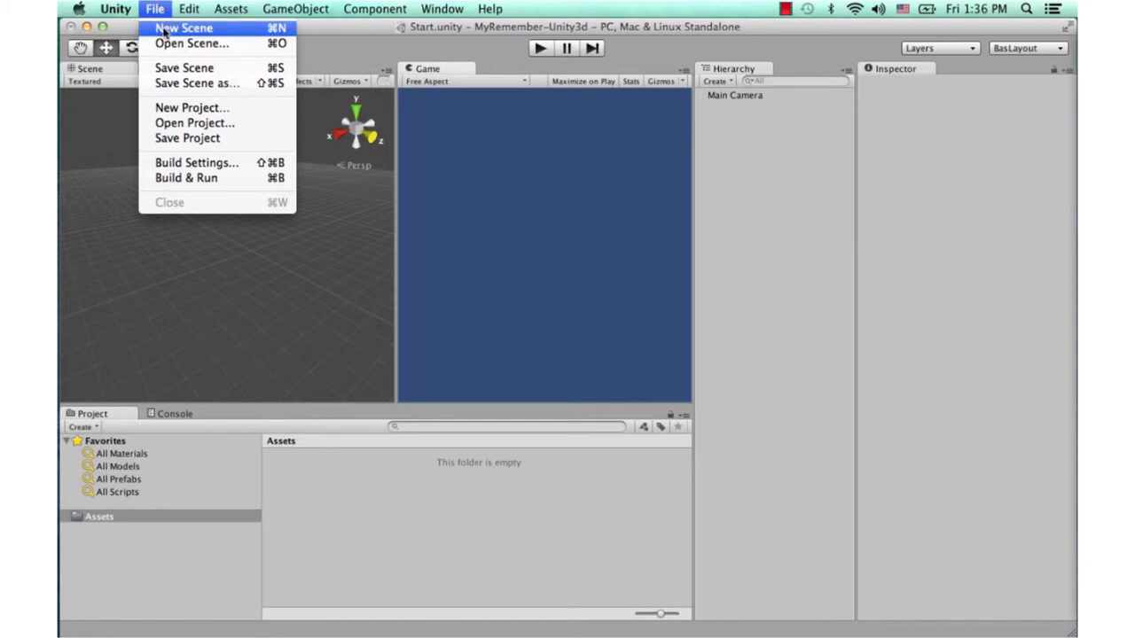
# Step: Save the current scene as Start
pyautogui.click(160, 12)
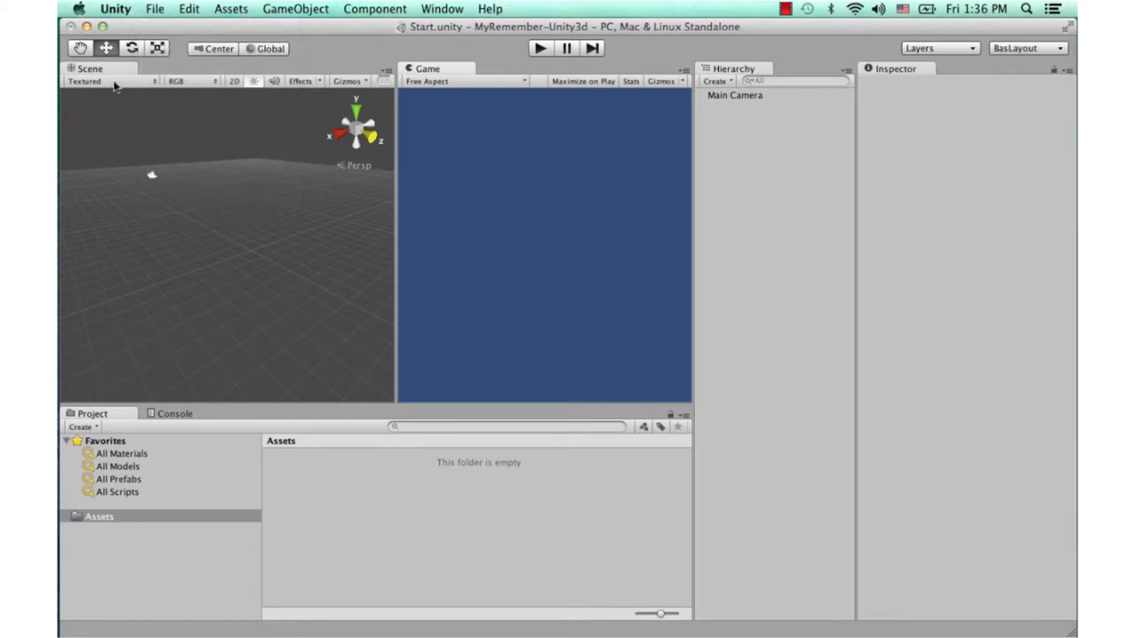
pyautogui.click(160, 13)
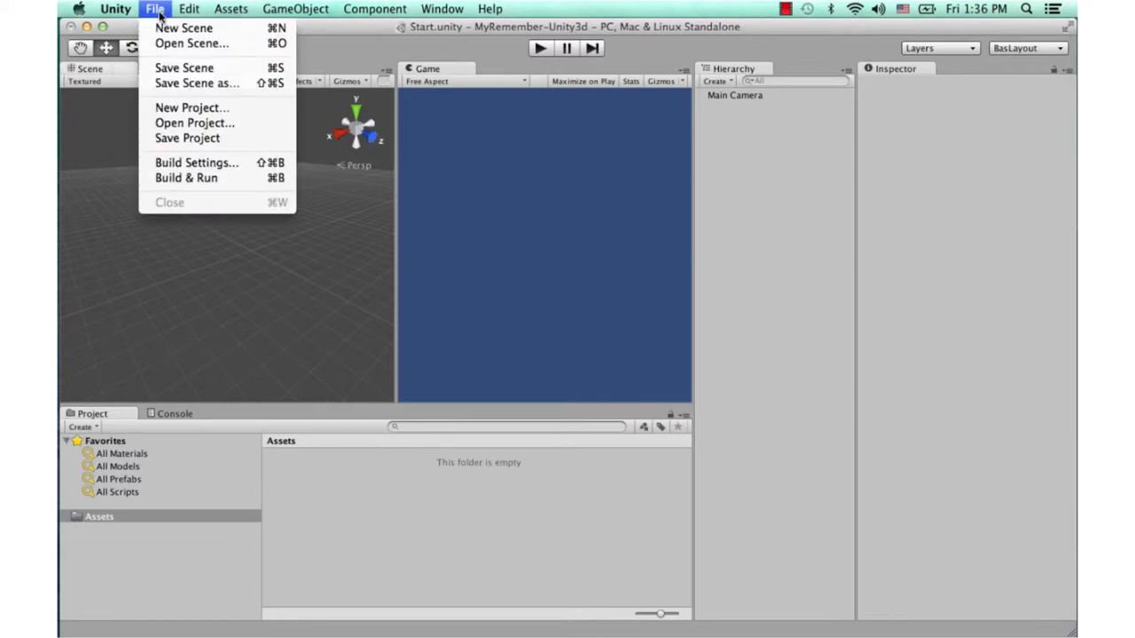
pyautogui.click(159, 14)
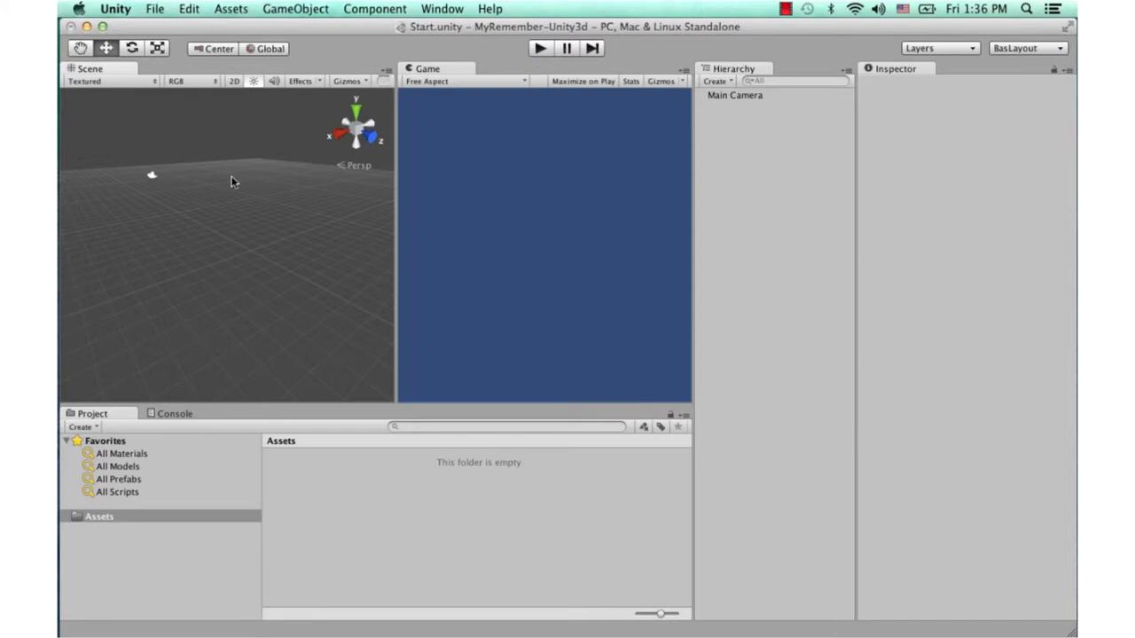
pyautogui.click(156, 9)
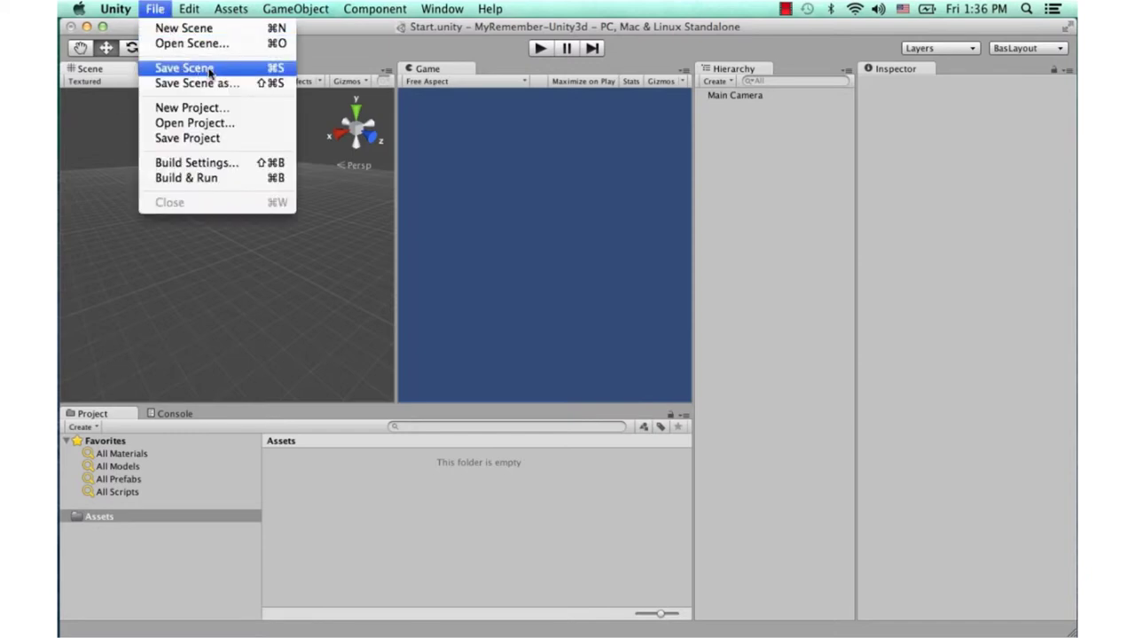
pyautogui.click(368, 29)
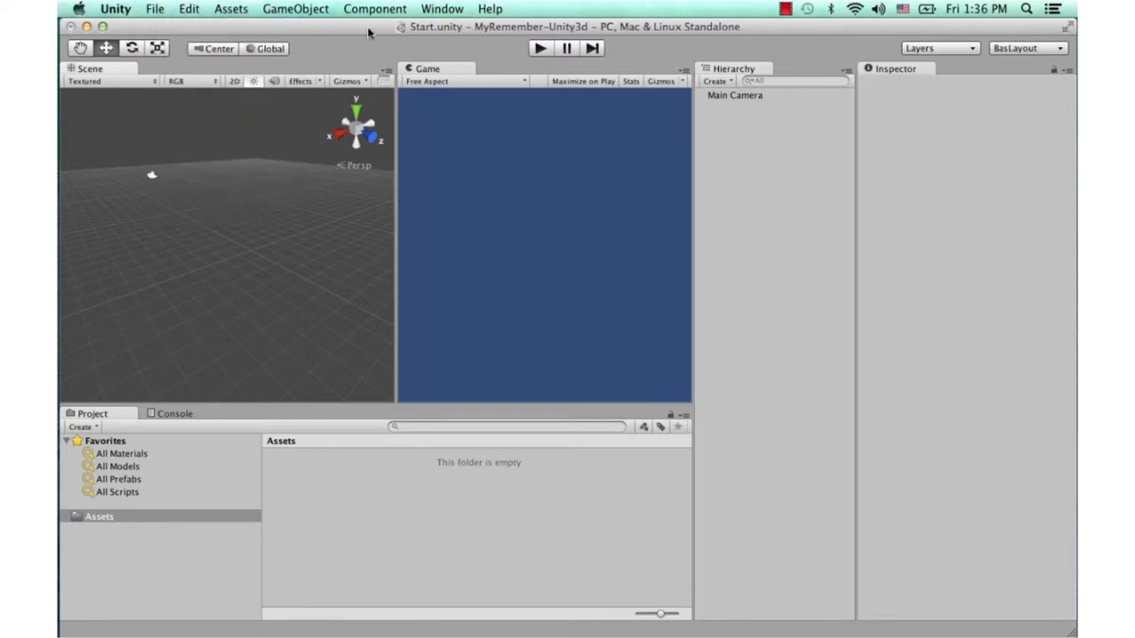
pyautogui.press('super+s')
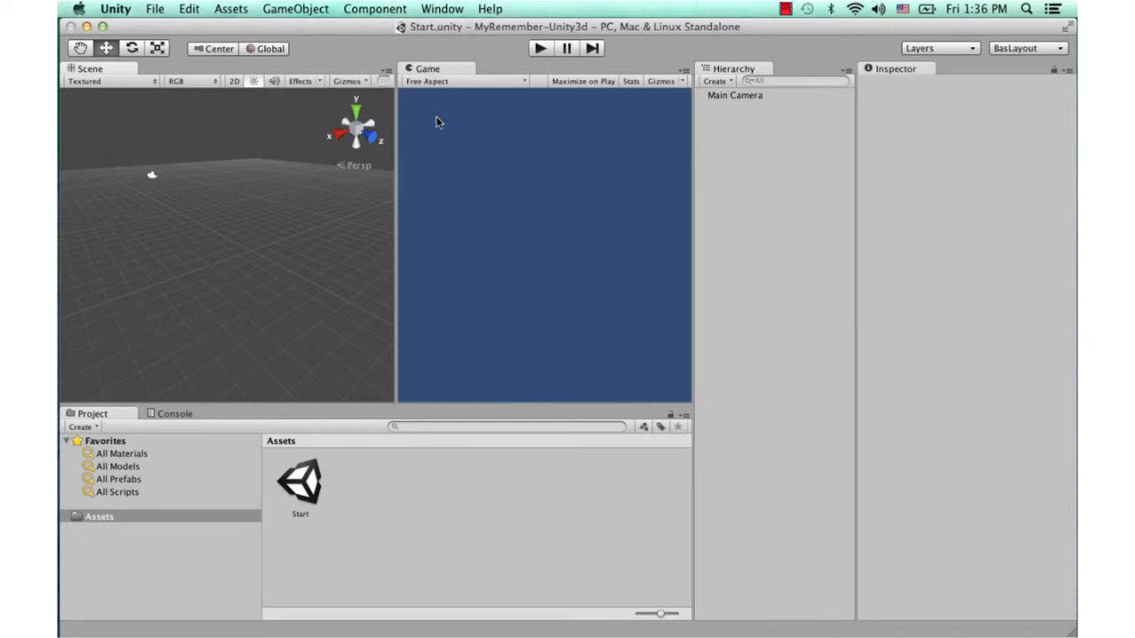
# Step: Check the Start scene asset in Assets and begin a new empty scene
pyautogui.click(309, 485)
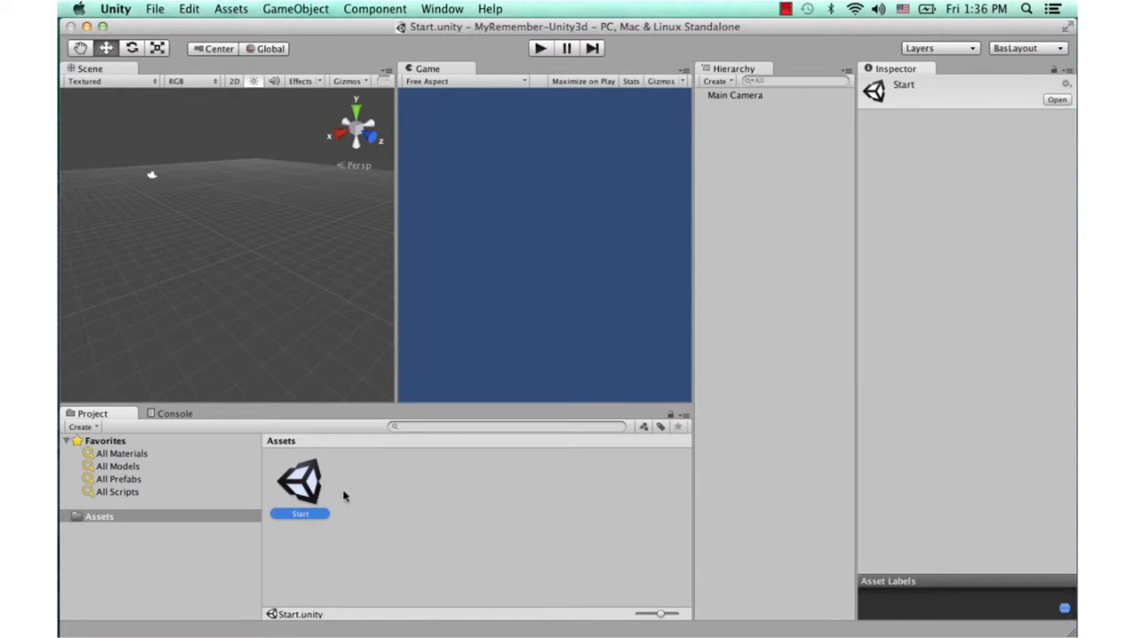
pyautogui.click(355, 518)
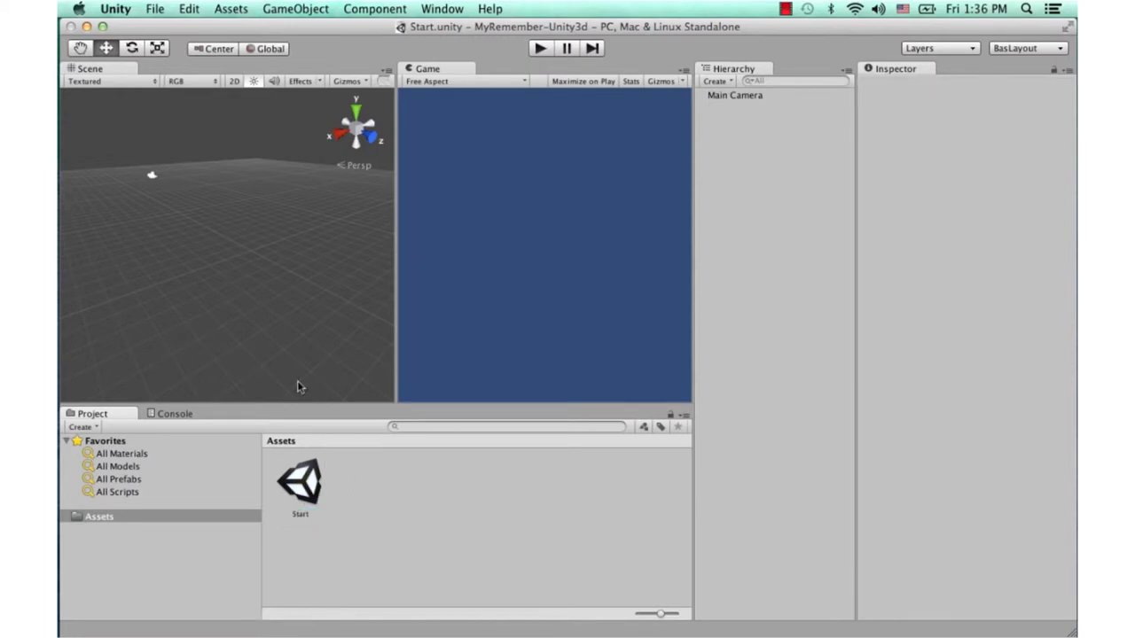
pyautogui.click(165, 11)
pyautogui.click(168, 28)
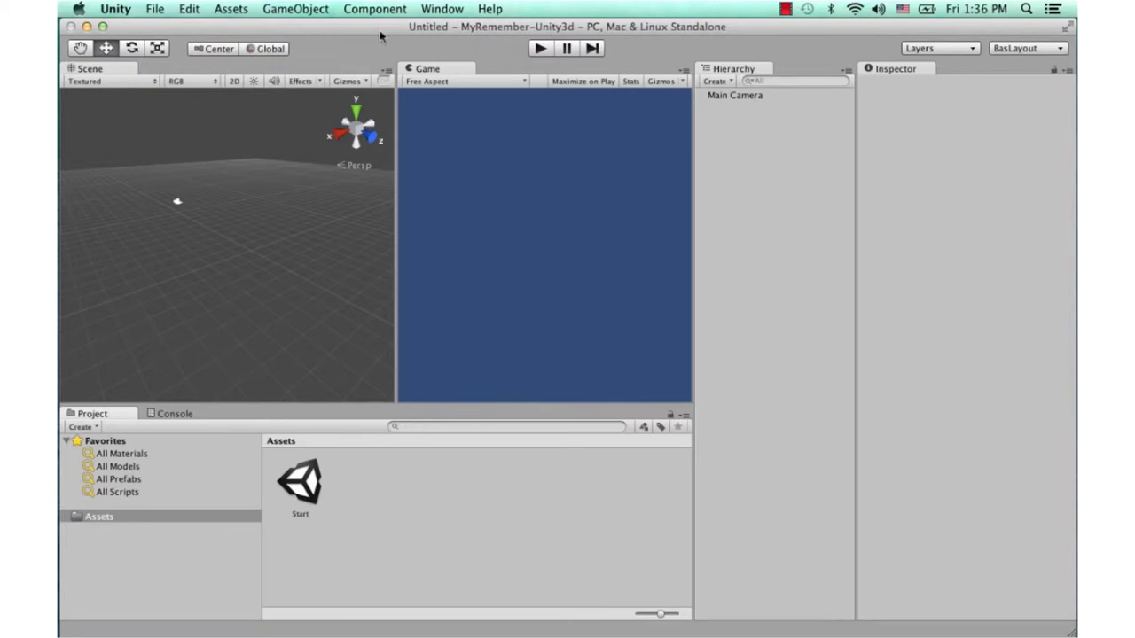
# Step: Save the new scene as 'Next' and view it in the Assets folder
pyautogui.press('super+s')
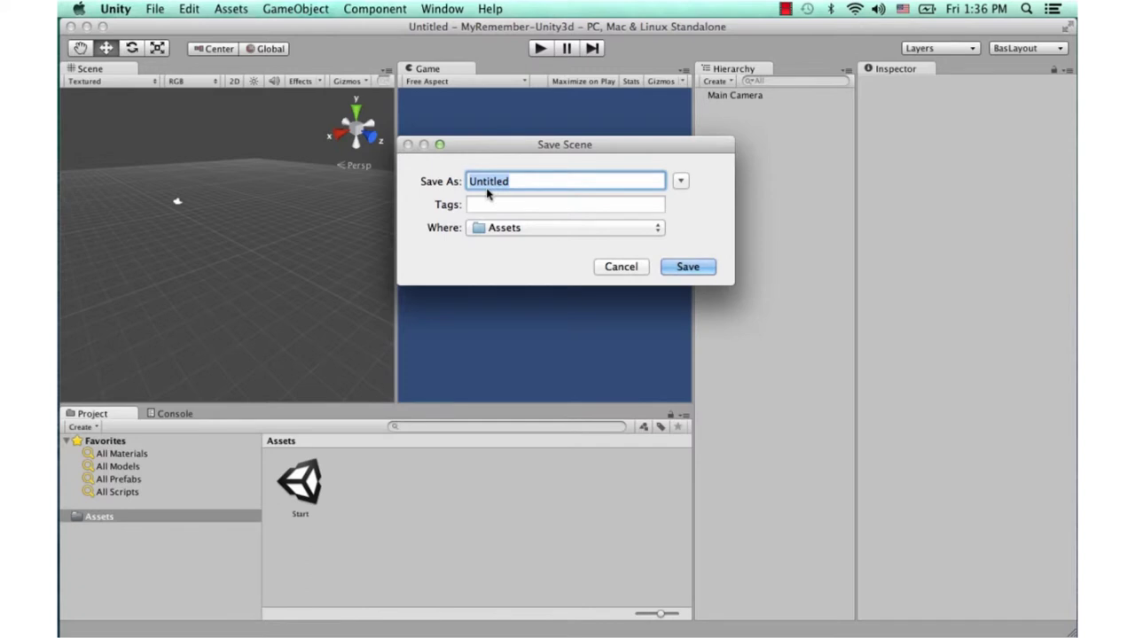
pyautogui.write('Next')
pyautogui.press('Return')
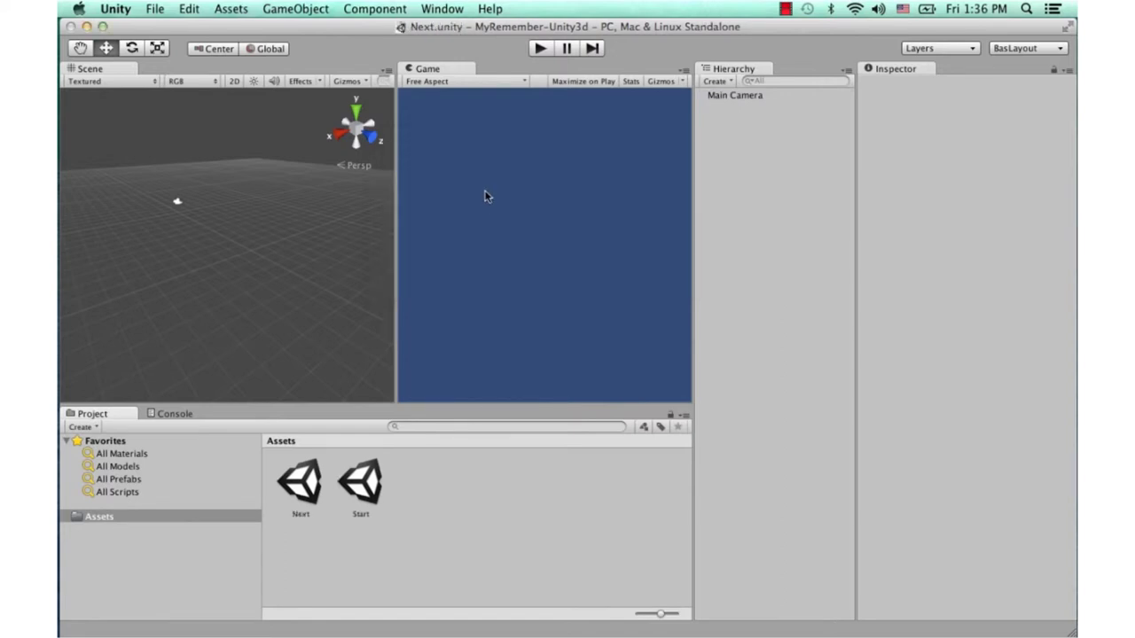
pyautogui.click(210, 521)
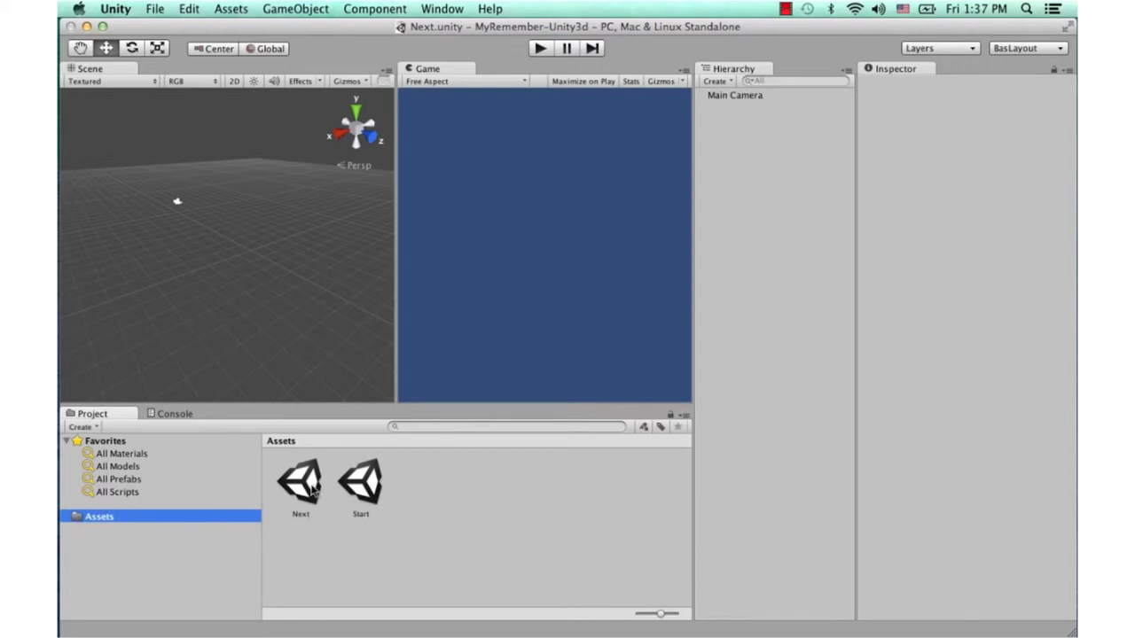
# Step: Compare the Next and Start scene assets in Assets, then open the Start scene
pyautogui.click(376, 485)
pyautogui.click(310, 479)
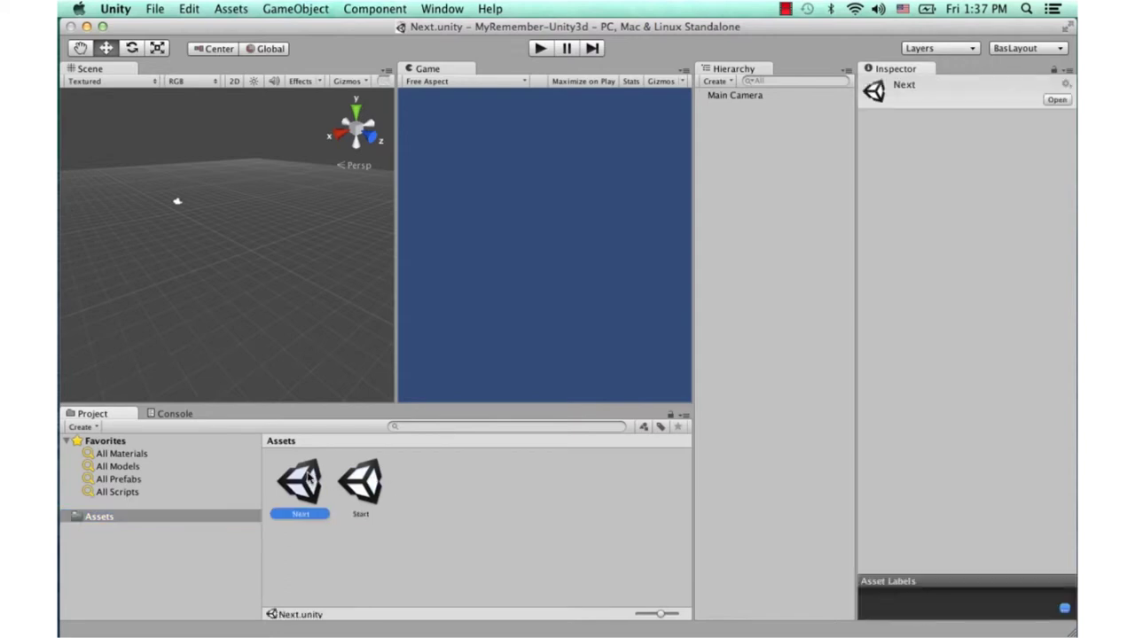
pyautogui.click(373, 493)
pyautogui.click(412, 535)
pyautogui.click(364, 483)
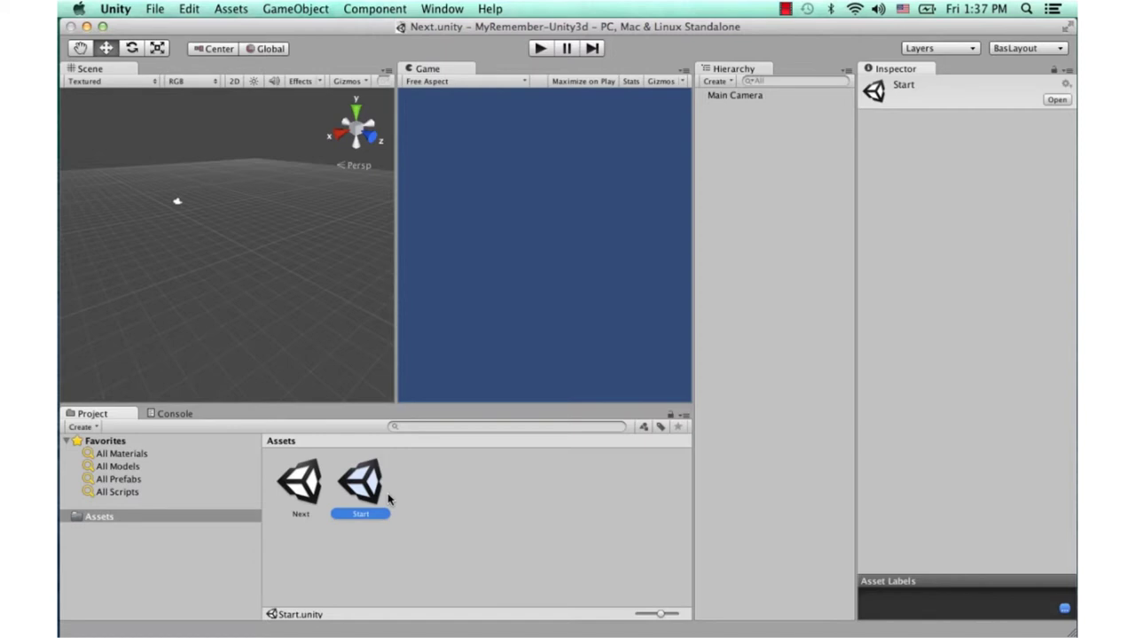
pyautogui.click(306, 486)
pyautogui.click(368, 488)
pyautogui.click(309, 483)
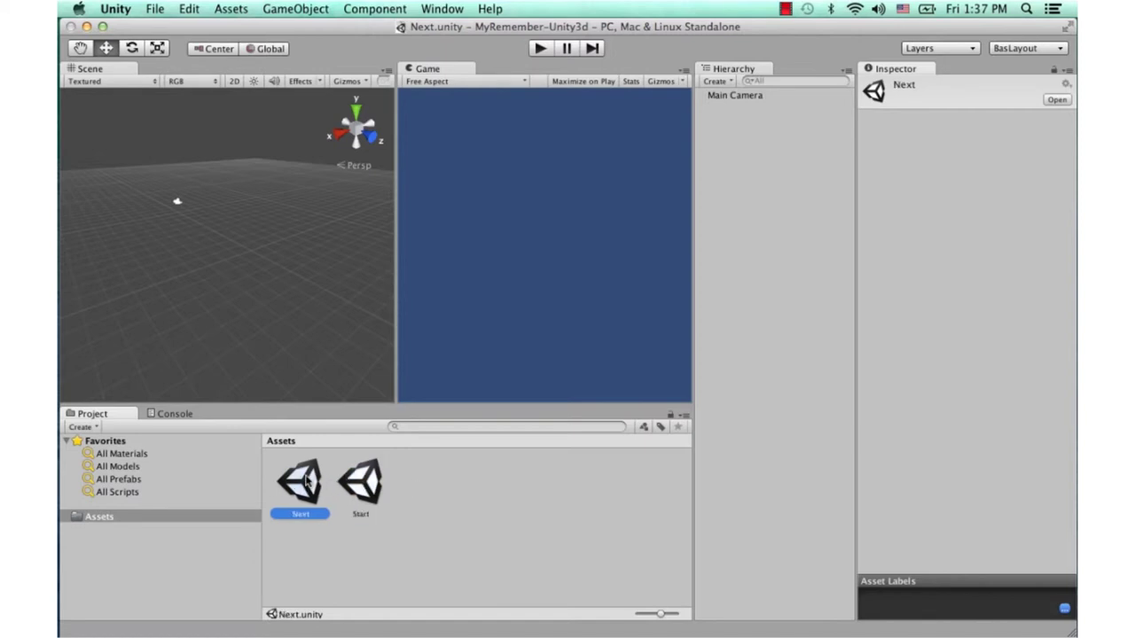
pyautogui.click(364, 484)
pyautogui.doubleClick(368, 483)
pyautogui.click(301, 484)
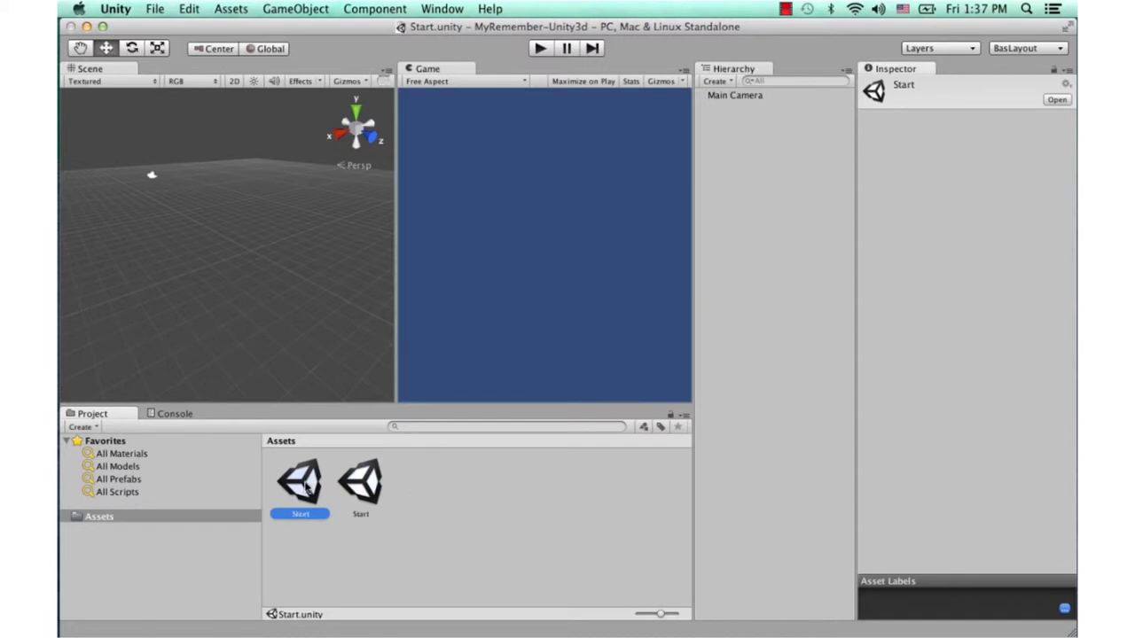
pyautogui.click(364, 486)
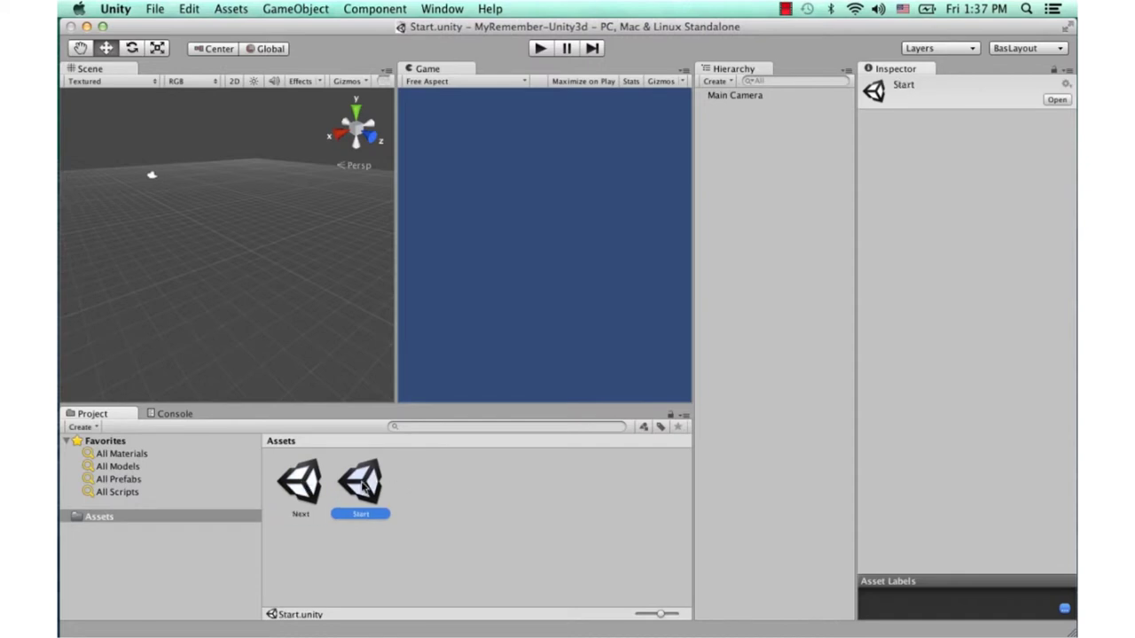
# Step: Add a Cube to the Start scene via GameObject > Create Other > Cube
pyautogui.click(301, 11)
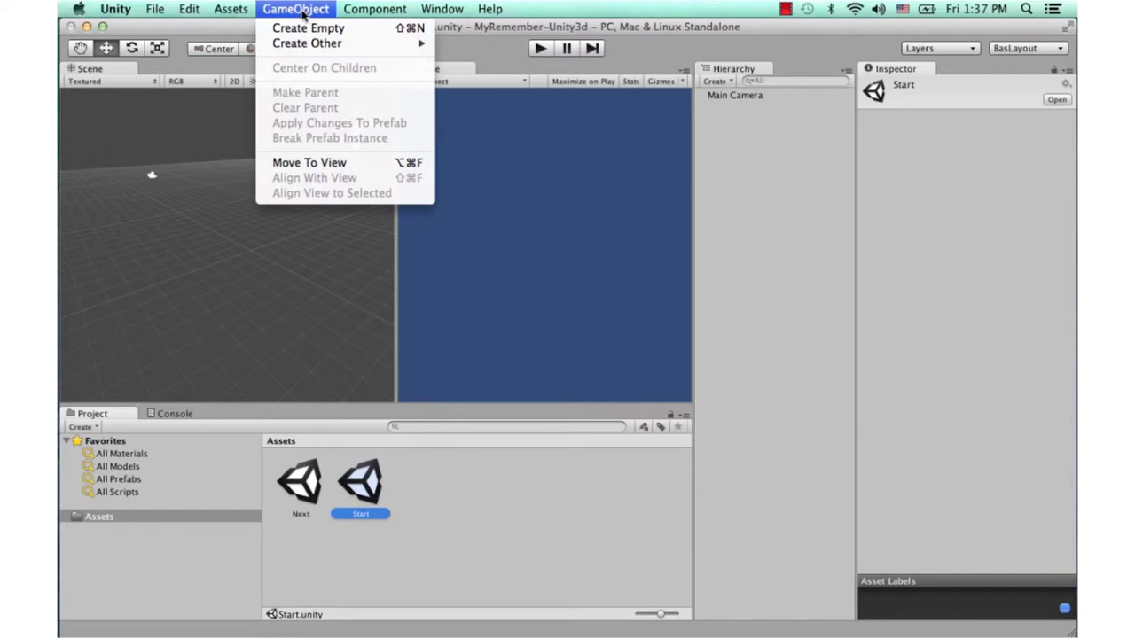
pyautogui.moveTo(328, 49)
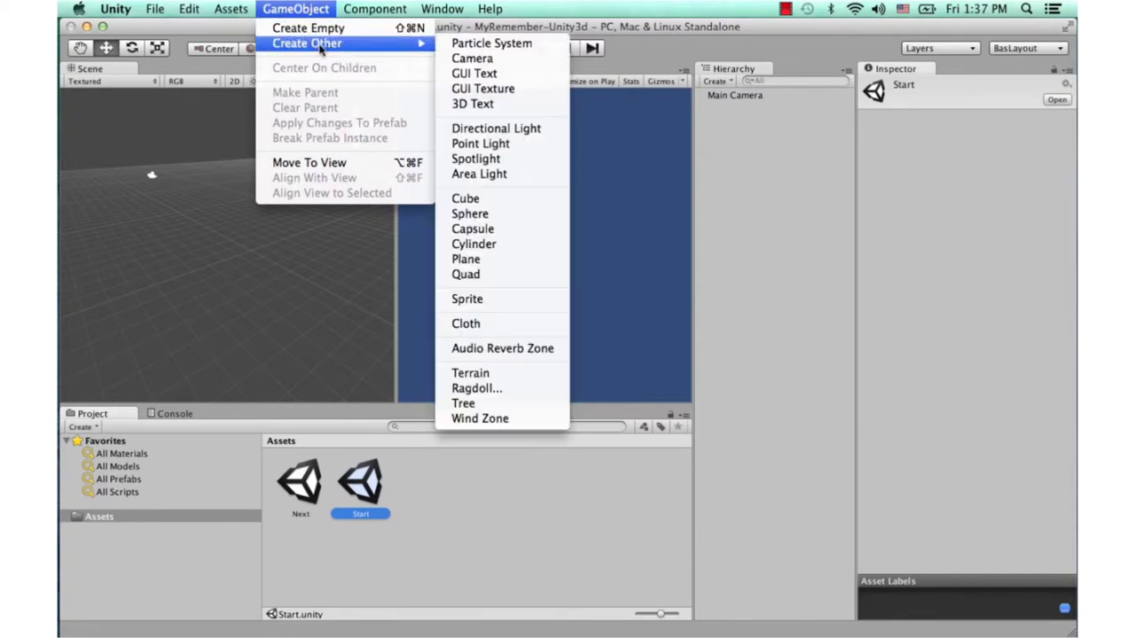
pyautogui.click(485, 196)
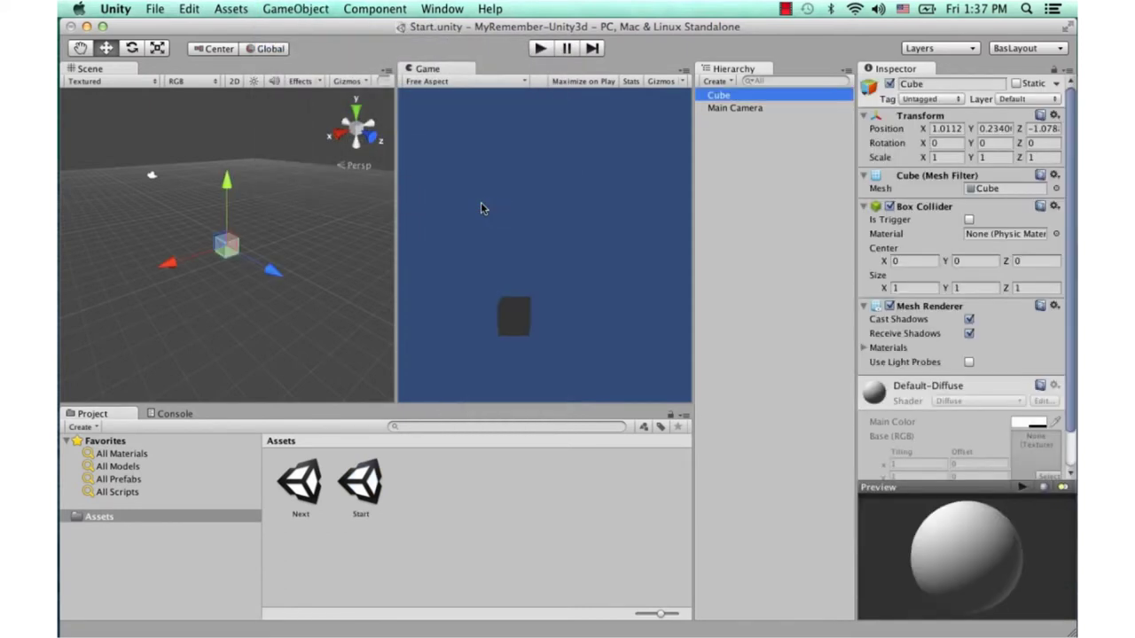
pyautogui.click(232, 271)
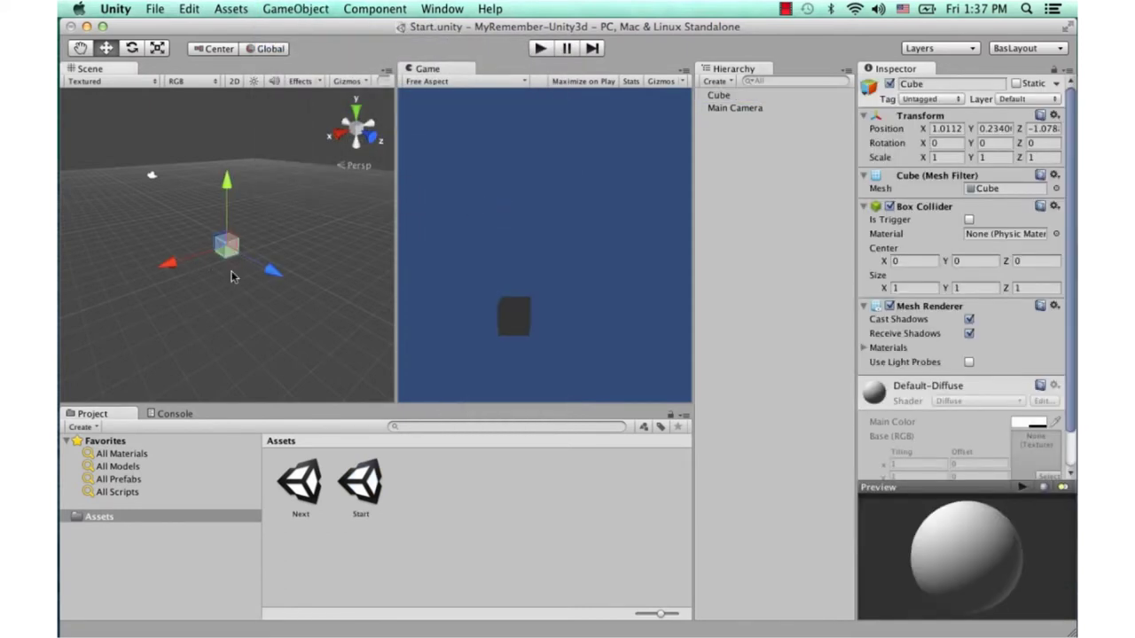
pyautogui.click(227, 244)
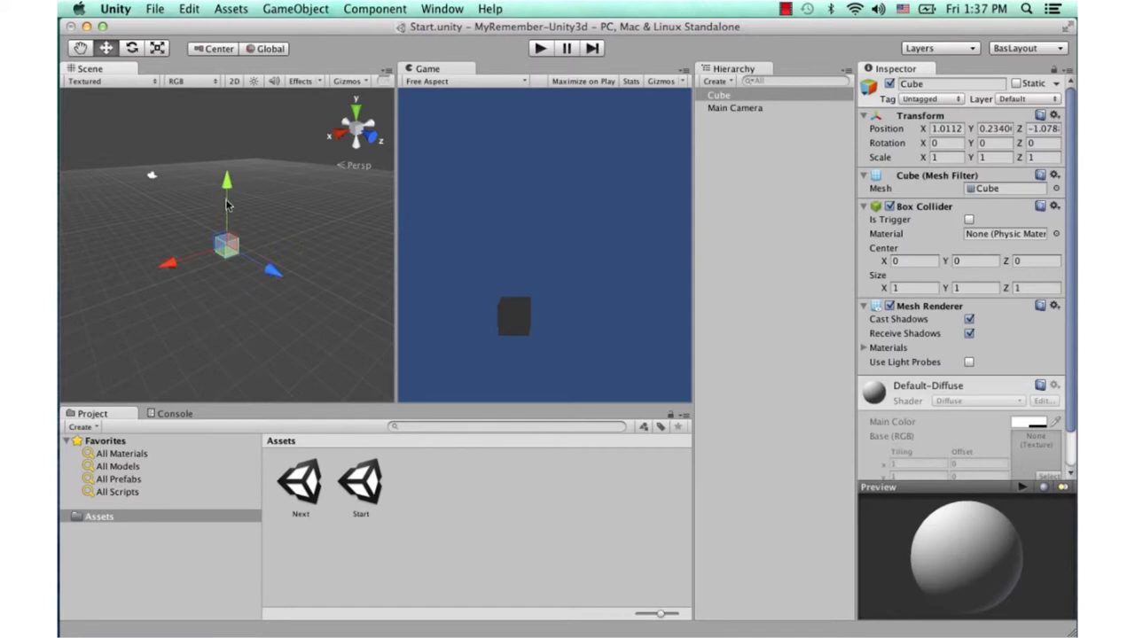
# Step: Raise the cube just above the grid with the Move tool and shift it sideways
pyautogui.moveTo(226, 205)
pyautogui.mouseDown()
pyautogui.moveTo(230, 174)
pyautogui.moveTo(216, 190)
pyautogui.mouseUp()
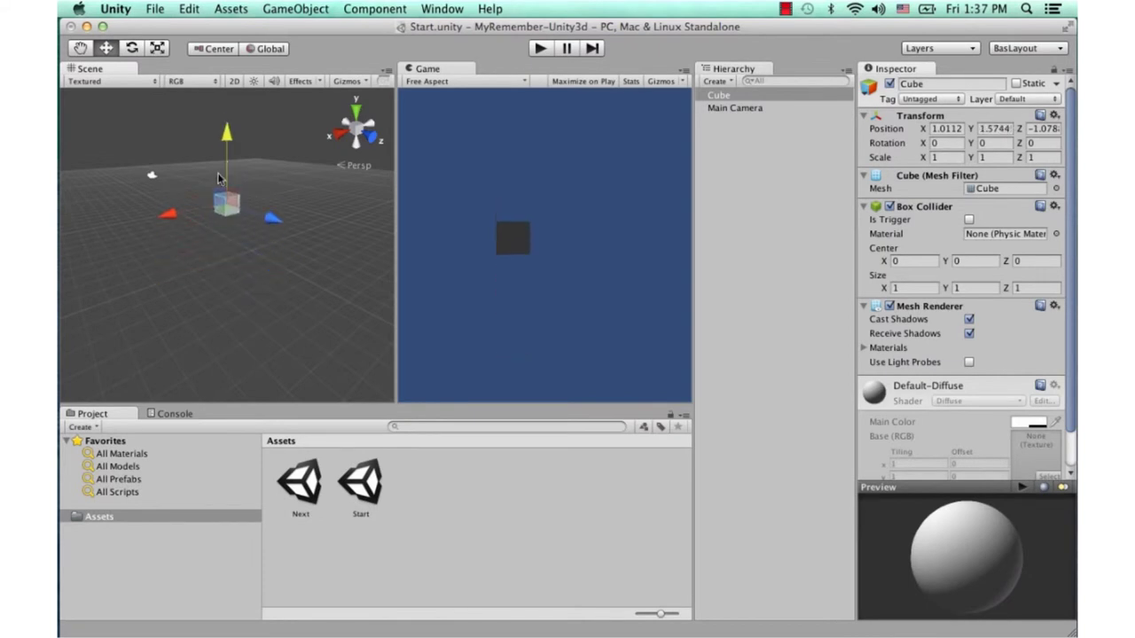
pyautogui.click(273, 187)
pyautogui.click(238, 229)
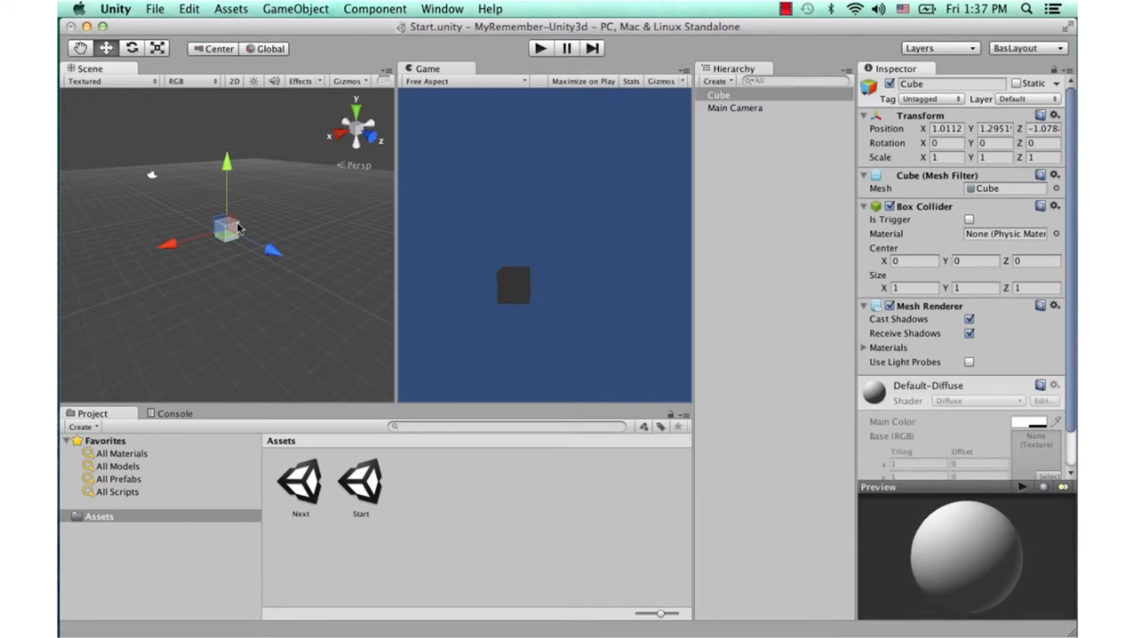
pyautogui.click(258, 212)
pyautogui.click(237, 232)
pyautogui.press('e')
pyautogui.press('r')
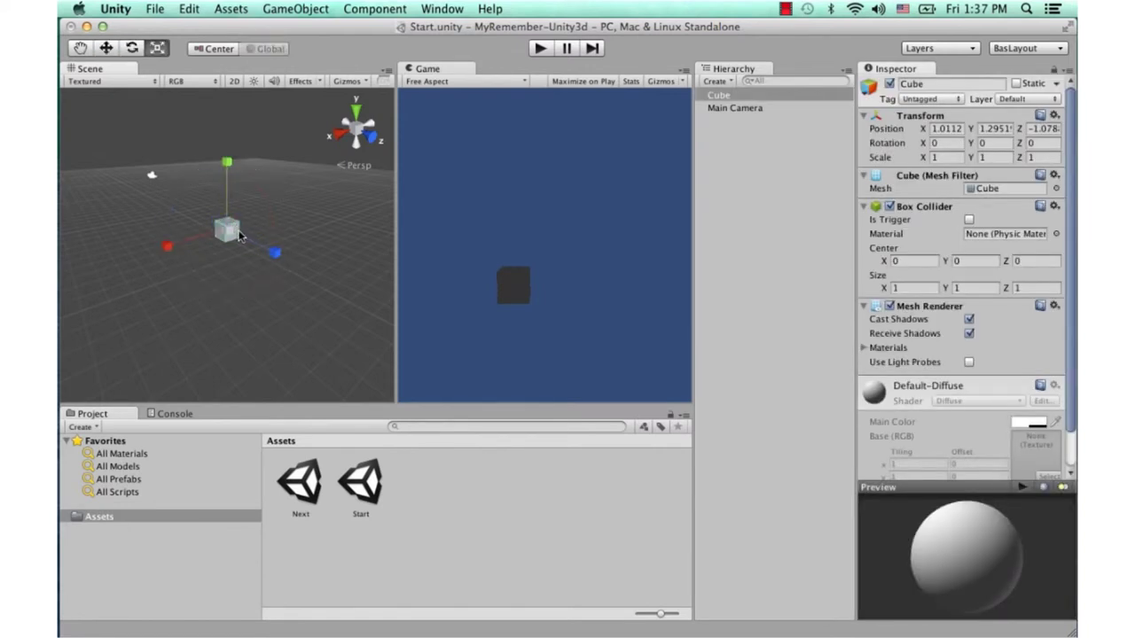
pyautogui.press('w')
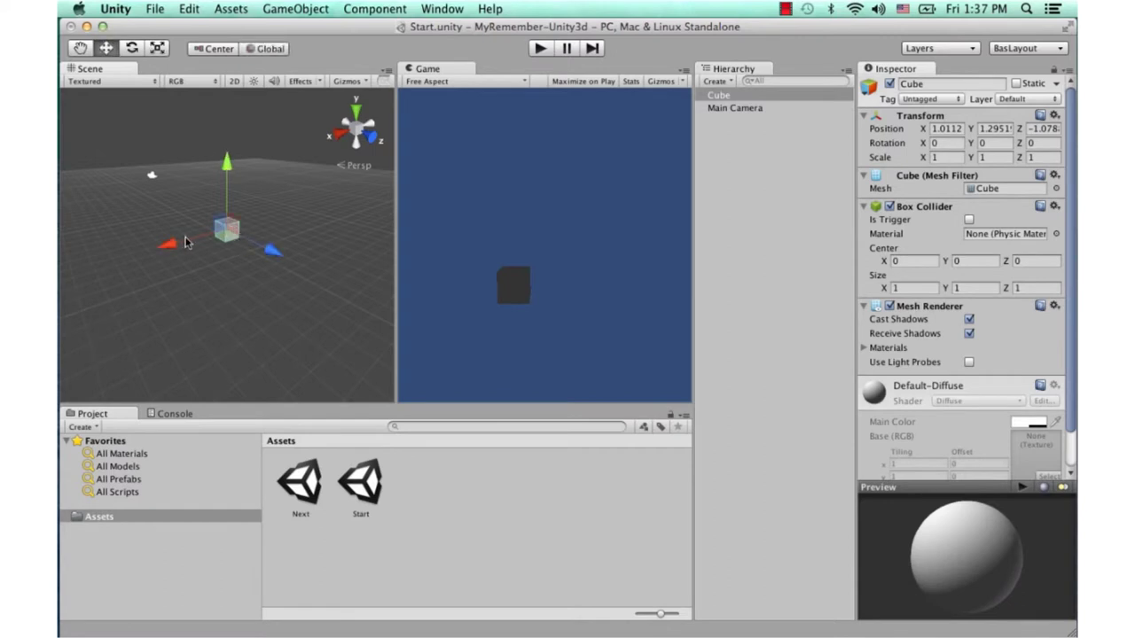
pyautogui.moveTo(188, 243); pyautogui.dragTo(236, 232)
pyautogui.hotkey('ctrl', 'z')
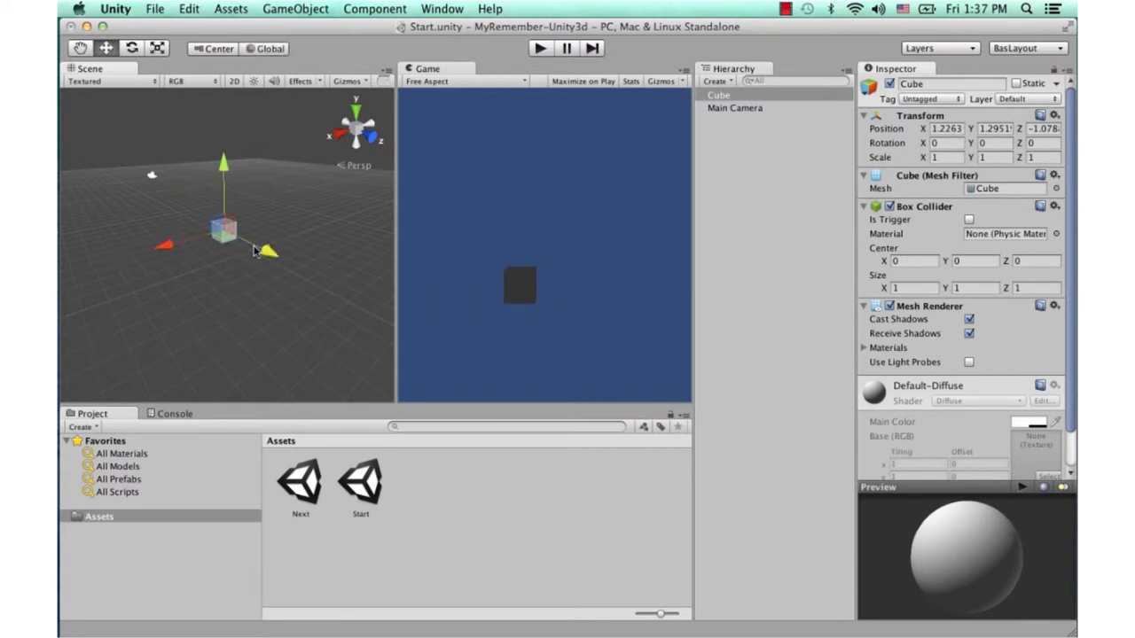
pyautogui.moveTo(182, 241)
pyautogui.mouseDown()
pyautogui.moveTo(156, 256)
pyautogui.moveTo(201, 244)
pyautogui.mouseUp()
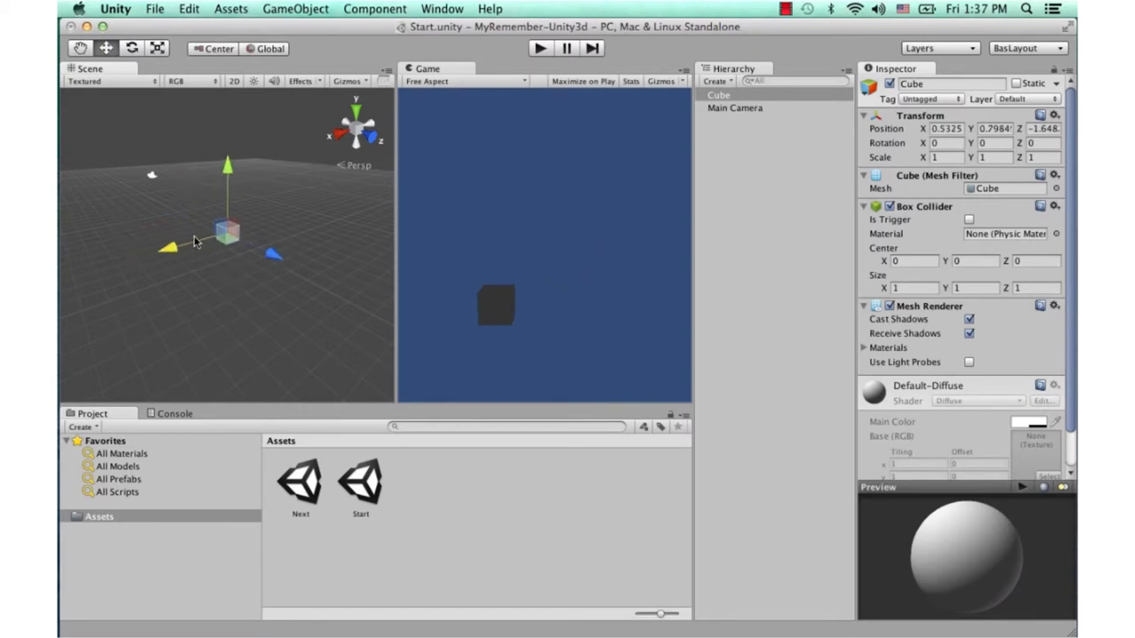
# Step: Try rotating the cube, undo it back to zero rotation, and deselect it
pyautogui.press('e')
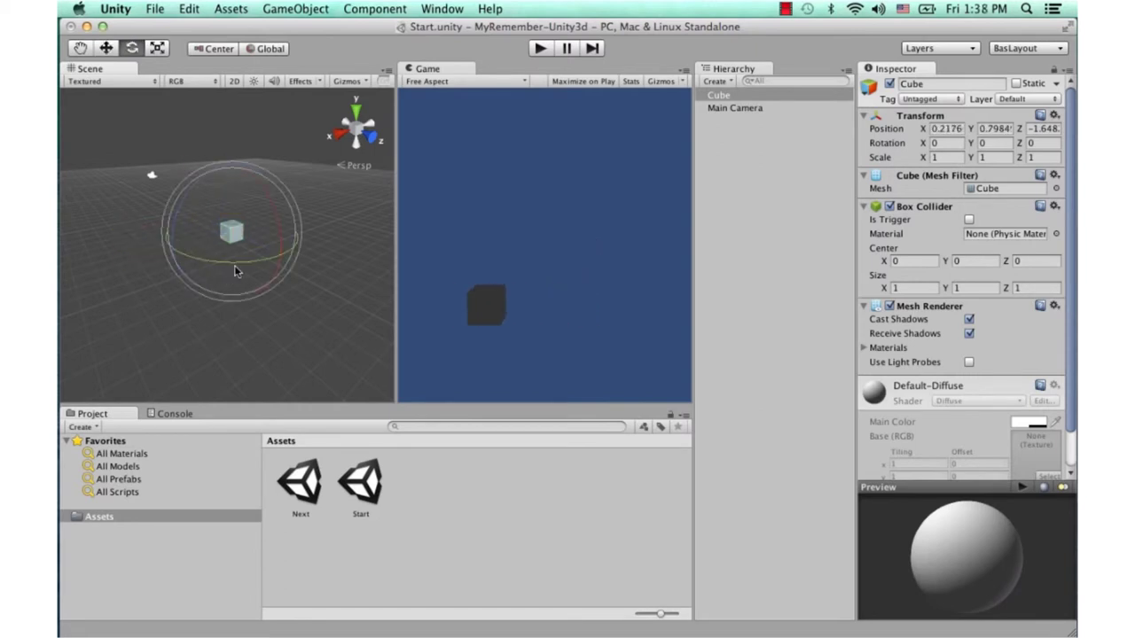
pyautogui.moveTo(243, 264)
pyautogui.mouseDown()
pyautogui.moveTo(144, 246)
pyautogui.moveTo(169, 253)
pyautogui.mouseUp()
pyautogui.moveTo(245, 199); pyautogui.dragTo(242, 247)
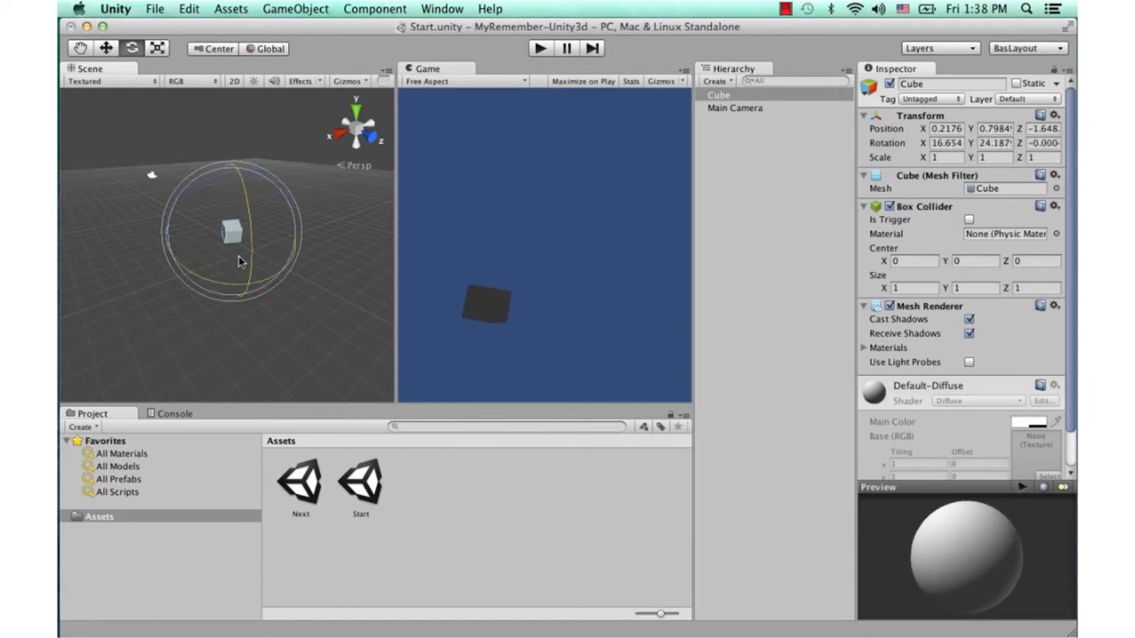
pyautogui.press('super+z')
pyautogui.press('super+z')
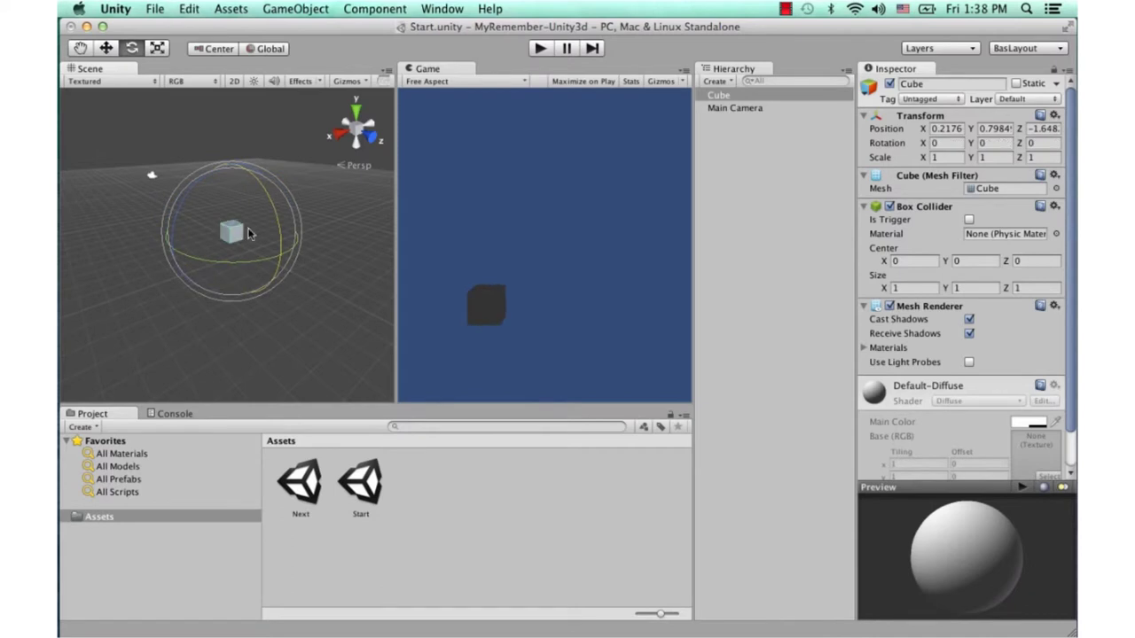
pyautogui.click(323, 189)
pyautogui.click(233, 238)
pyautogui.click(324, 187)
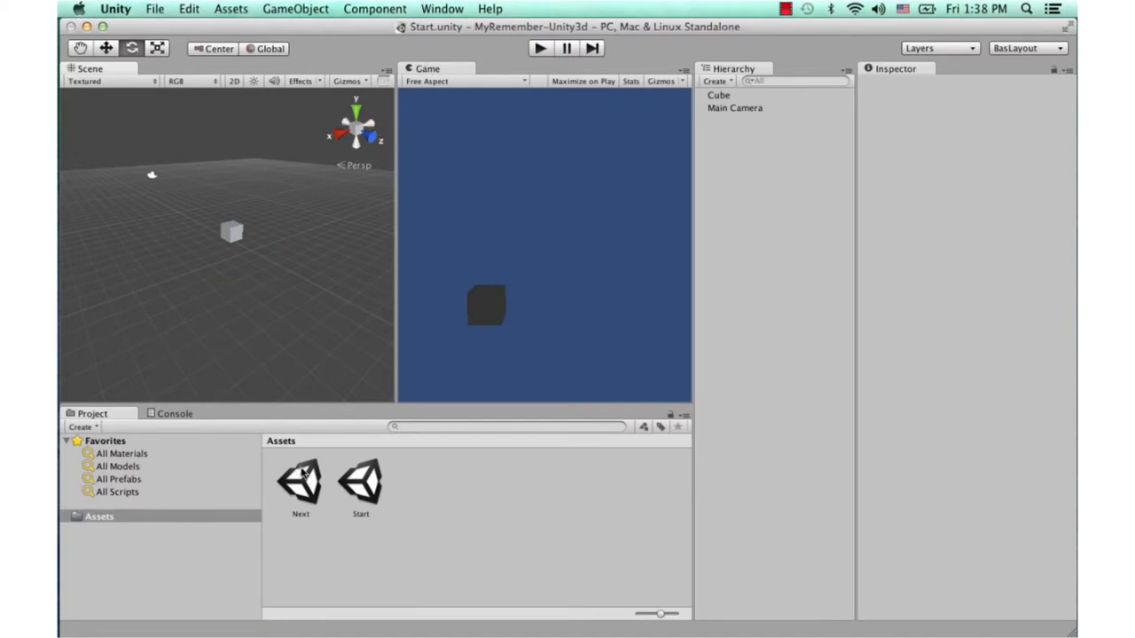
# Step: Open Next and Start in turn to confirm Next holds only the Main Camera
pyautogui.doubleClick(302, 484)
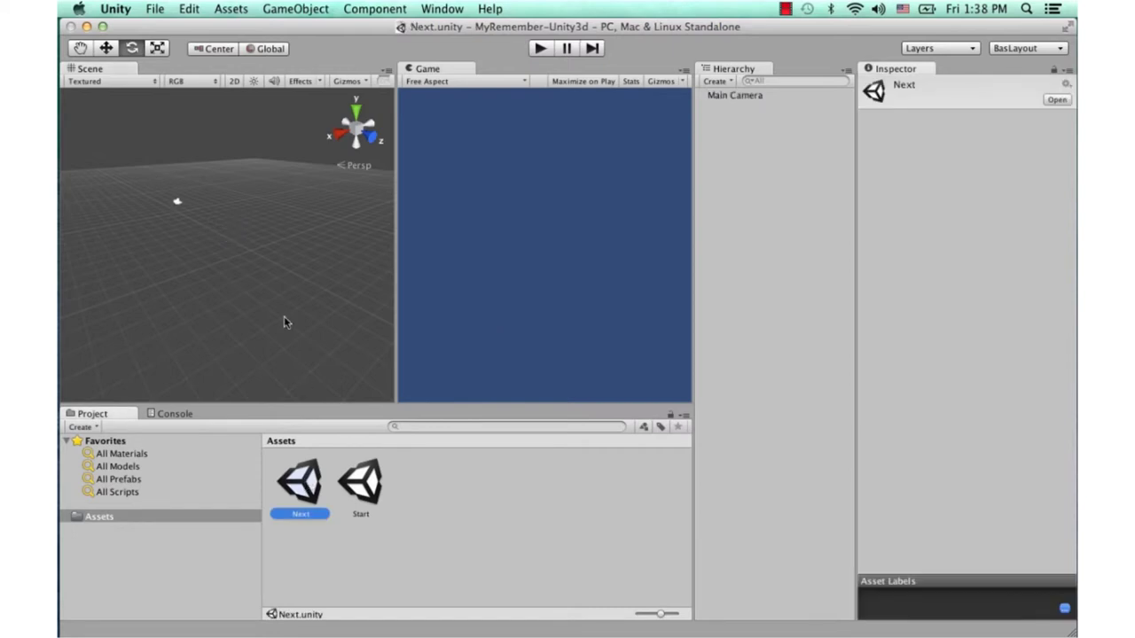
pyautogui.click(178, 203)
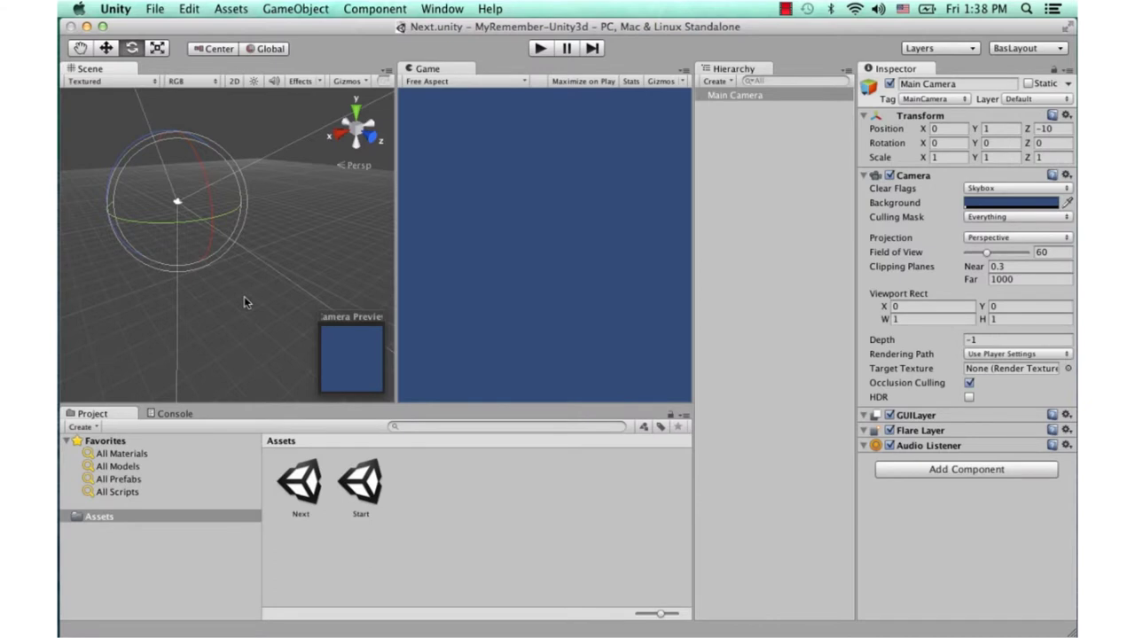
pyautogui.doubleClick(360, 495)
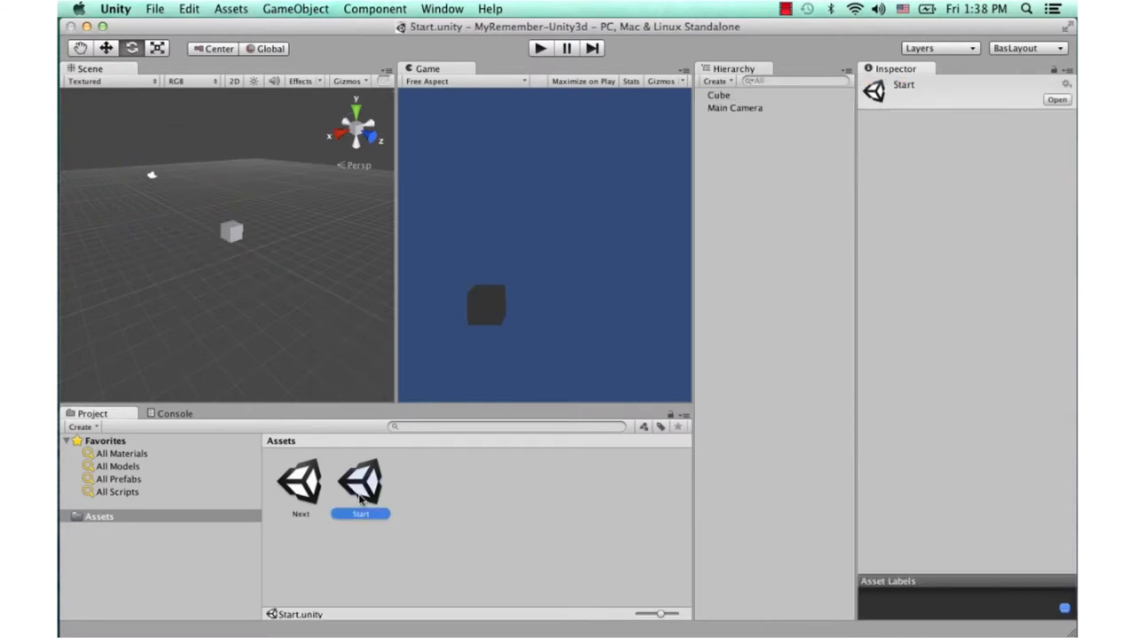
pyautogui.doubleClick(318, 483)
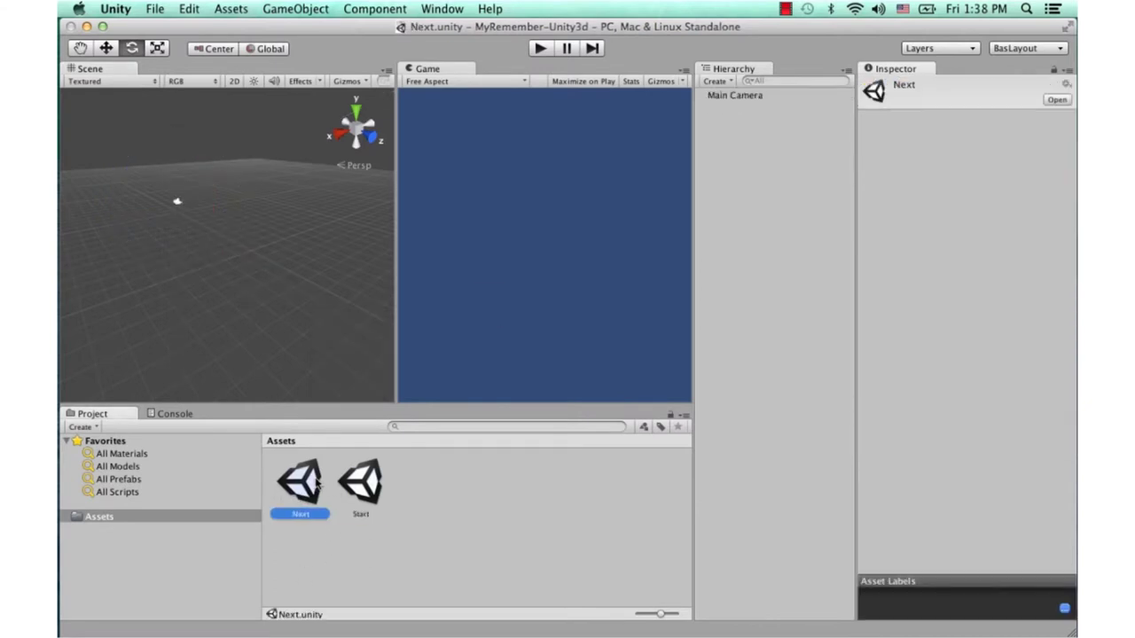
pyautogui.doubleClick(362, 486)
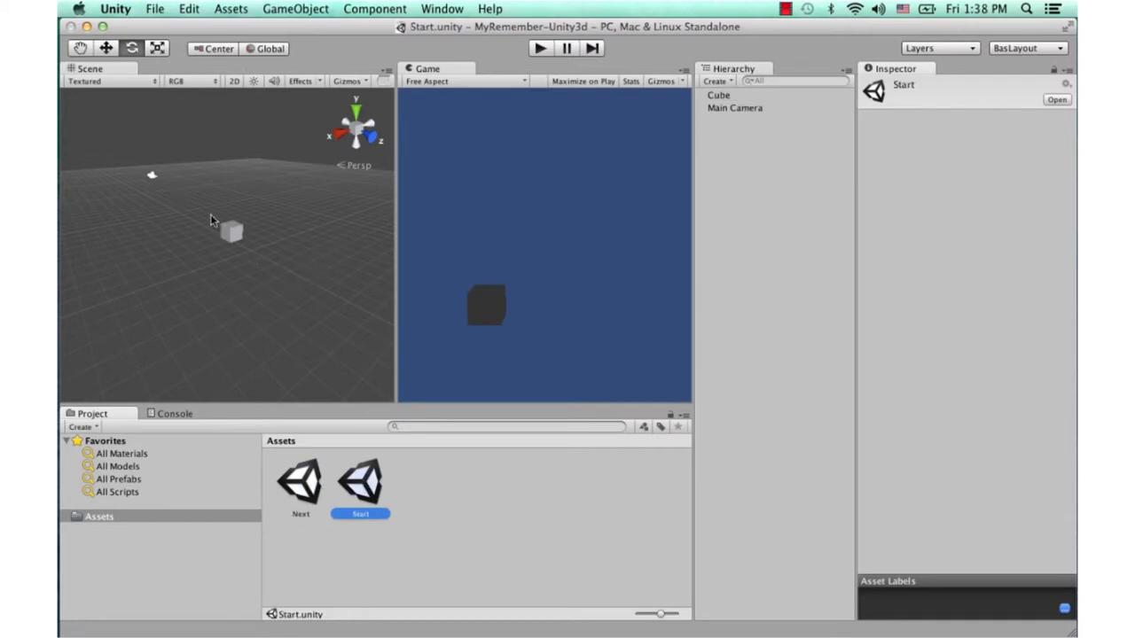
# Step: Move the Start scene's Cube along X to about 0.0302
pyautogui.click(228, 230)
pyautogui.press('w')
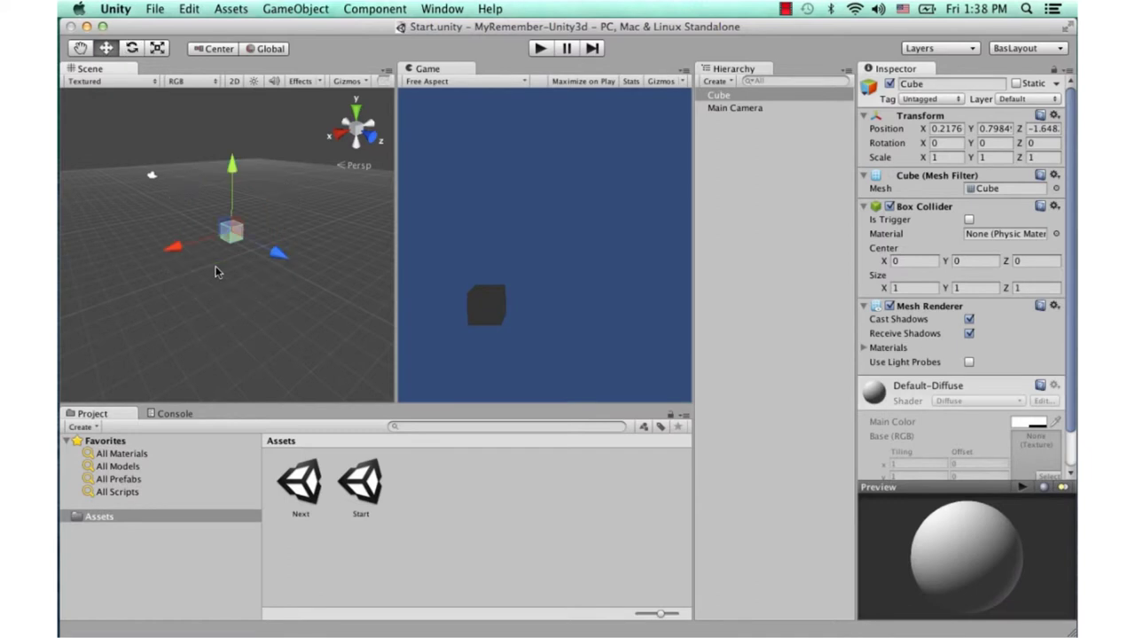
pyautogui.moveTo(181, 251)
pyautogui.mouseDown()
pyautogui.moveTo(158, 255)
pyautogui.moveTo(193, 249)
pyautogui.mouseUp()
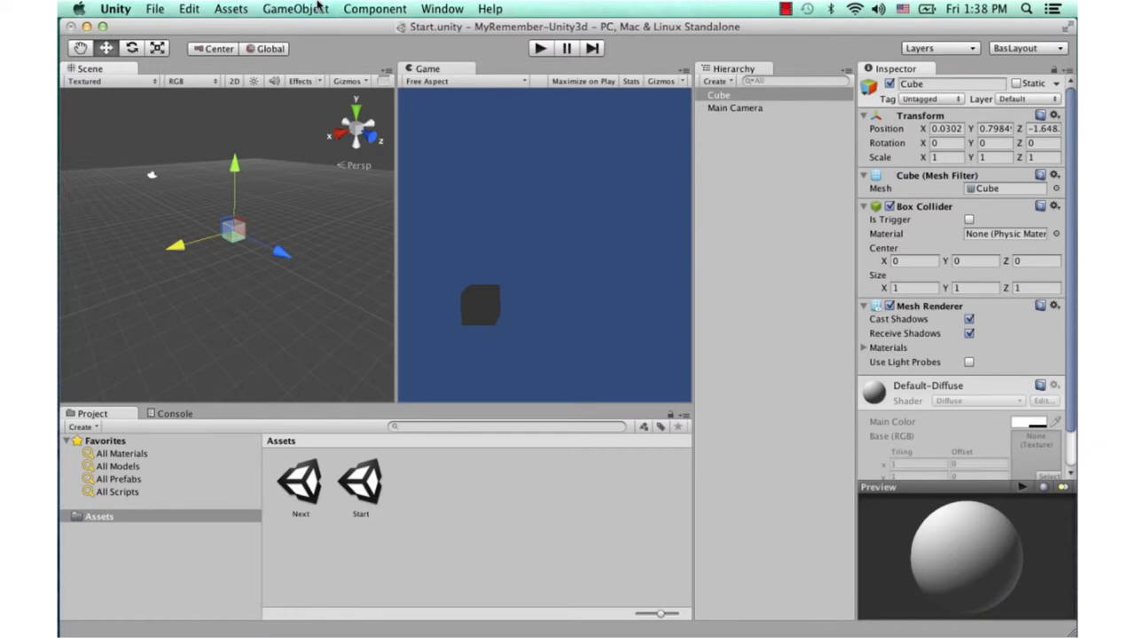
# Step: Create a Directional Light and move it to about X 4.43, Y 5.48, Z -3.88
pyautogui.click(317, 15)
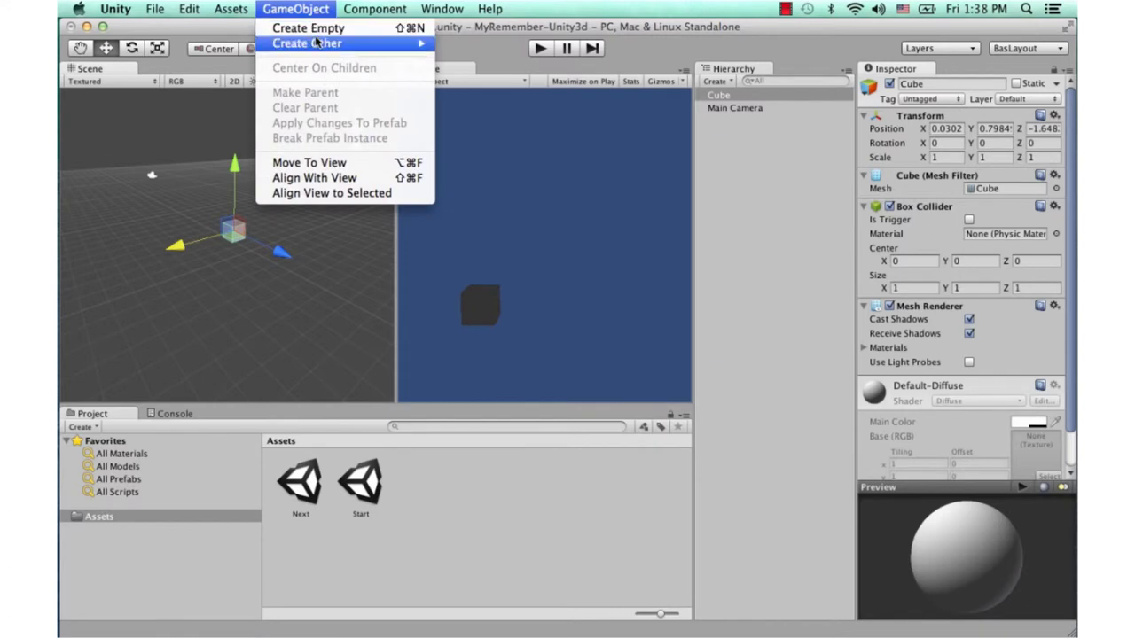
pyautogui.moveTo(324, 43)
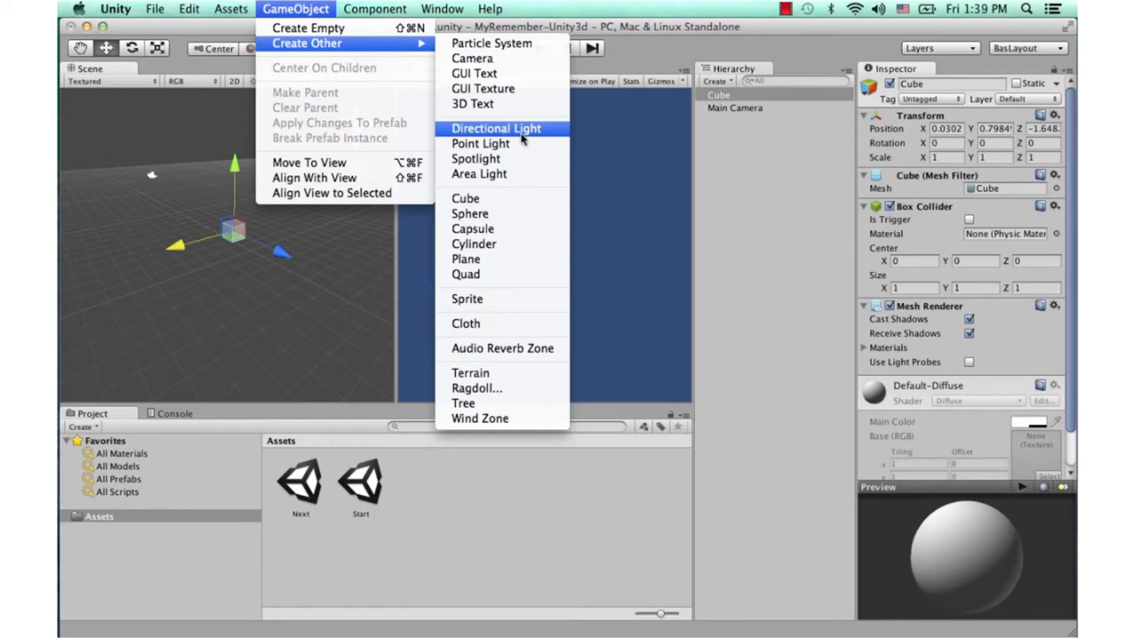
pyautogui.click(522, 129)
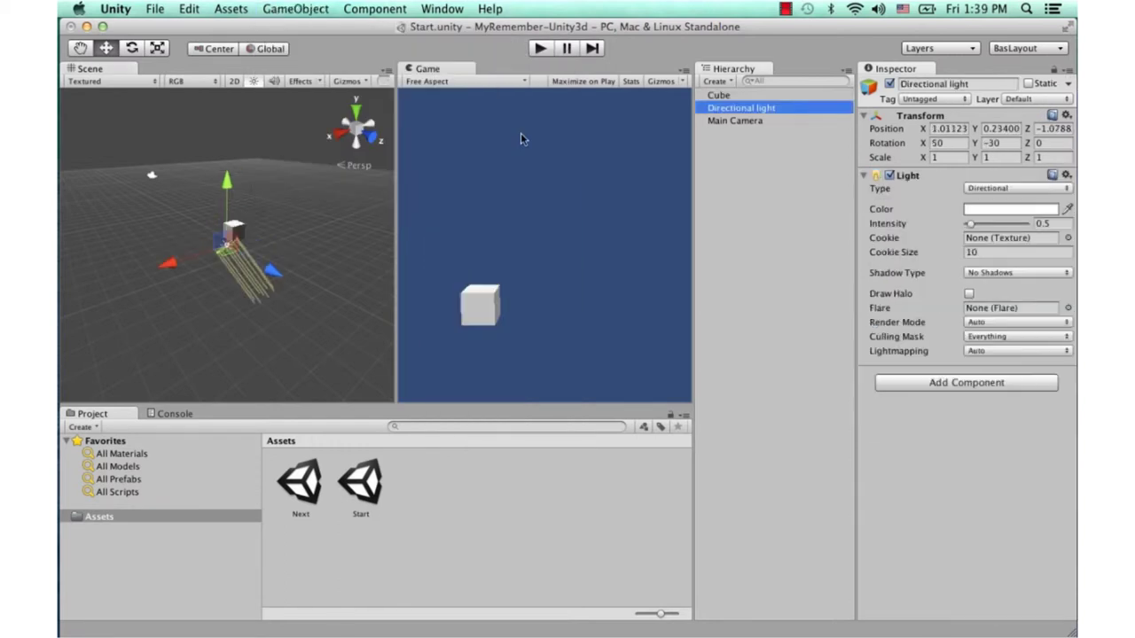
pyautogui.moveTo(229, 198)
pyautogui.mouseDown()
pyautogui.moveTo(238, 140)
pyautogui.moveTo(194, 184)
pyautogui.moveTo(144, 160)
pyautogui.mouseUp()
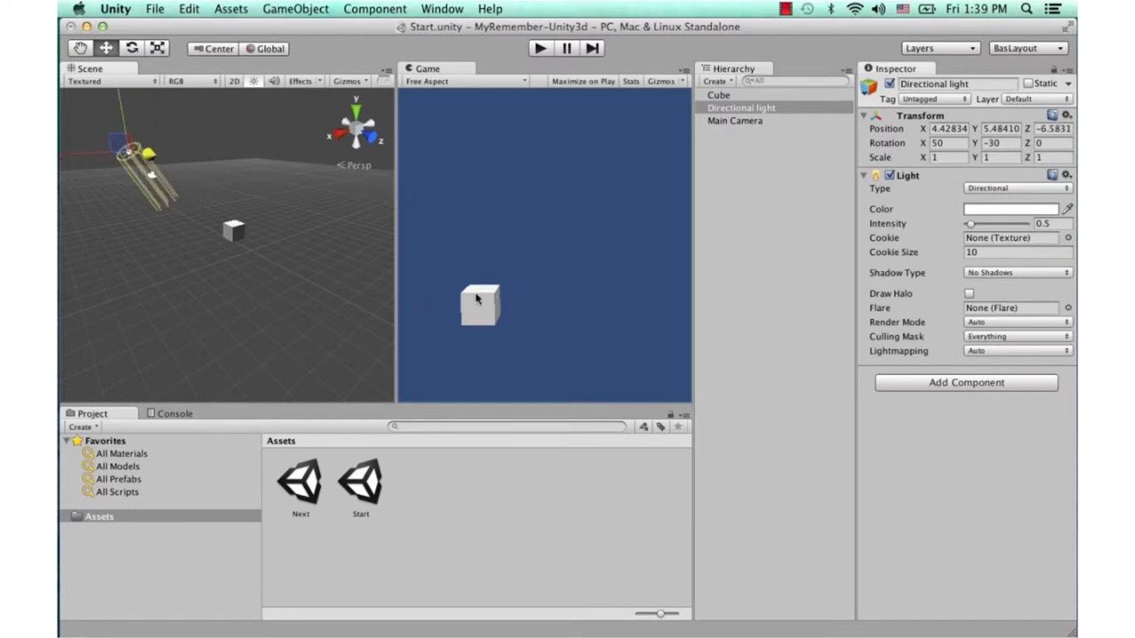
pyautogui.moveTo(150, 157); pyautogui.dragTo(161, 159)
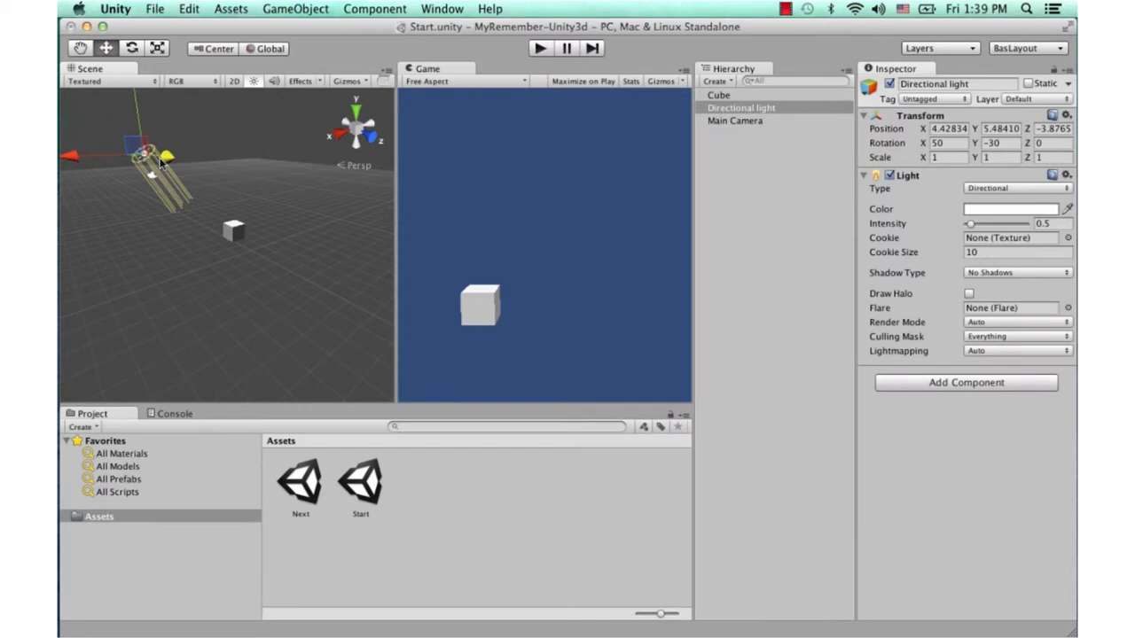
# Step: Shift the light to X 3.77 and rotate it to about 52.5, -31.9, -2.4
pyautogui.moveTo(101, 157)
pyautogui.mouseDown()
pyautogui.moveTo(155, 157)
pyautogui.moveTo(126, 160)
pyautogui.mouseUp()
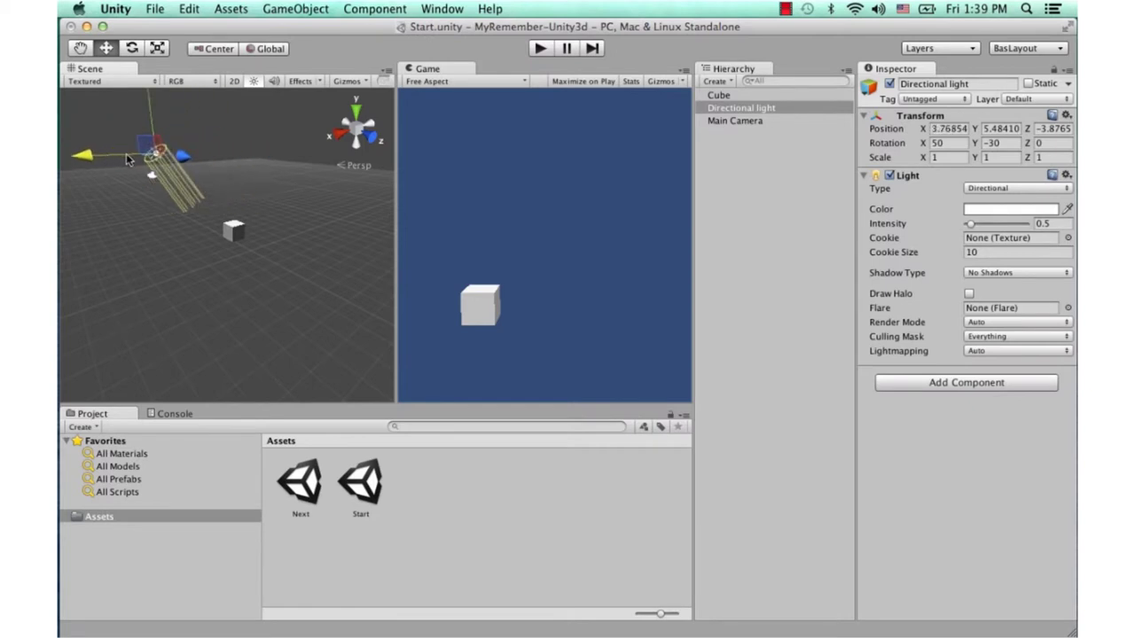
pyautogui.press('e')
pyautogui.moveTo(186, 146); pyautogui.dragTo(177, 92)
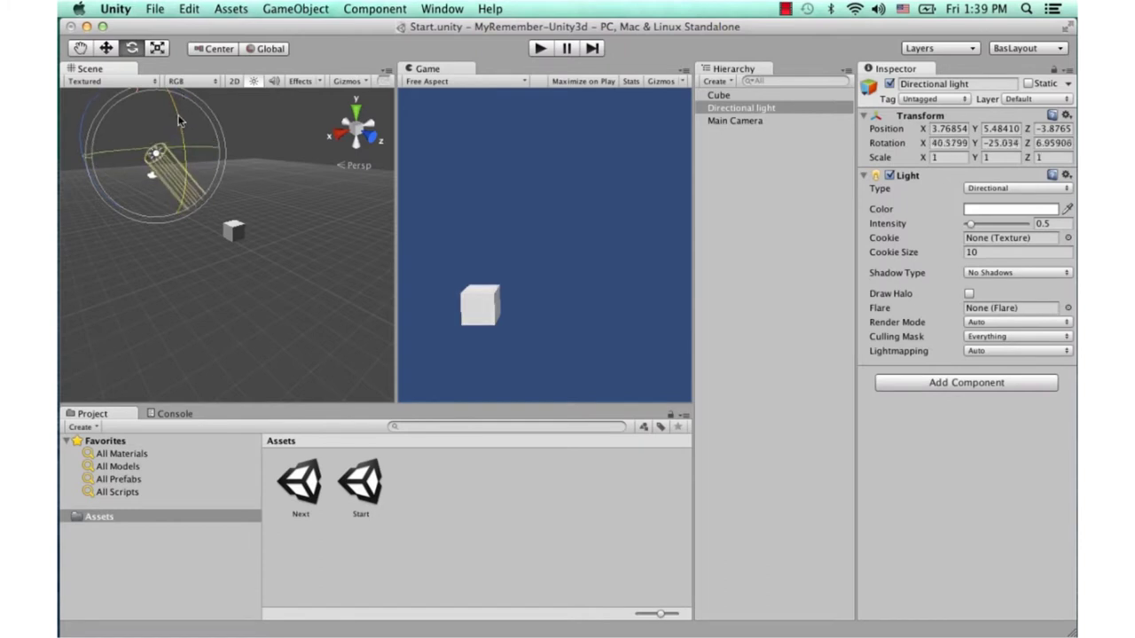
pyautogui.moveTo(180, 156)
pyautogui.mouseDown()
pyautogui.moveTo(183, 107)
pyautogui.moveTo(180, 246)
pyautogui.moveTo(193, 107)
pyautogui.moveTo(200, 144)
pyautogui.mouseUp()
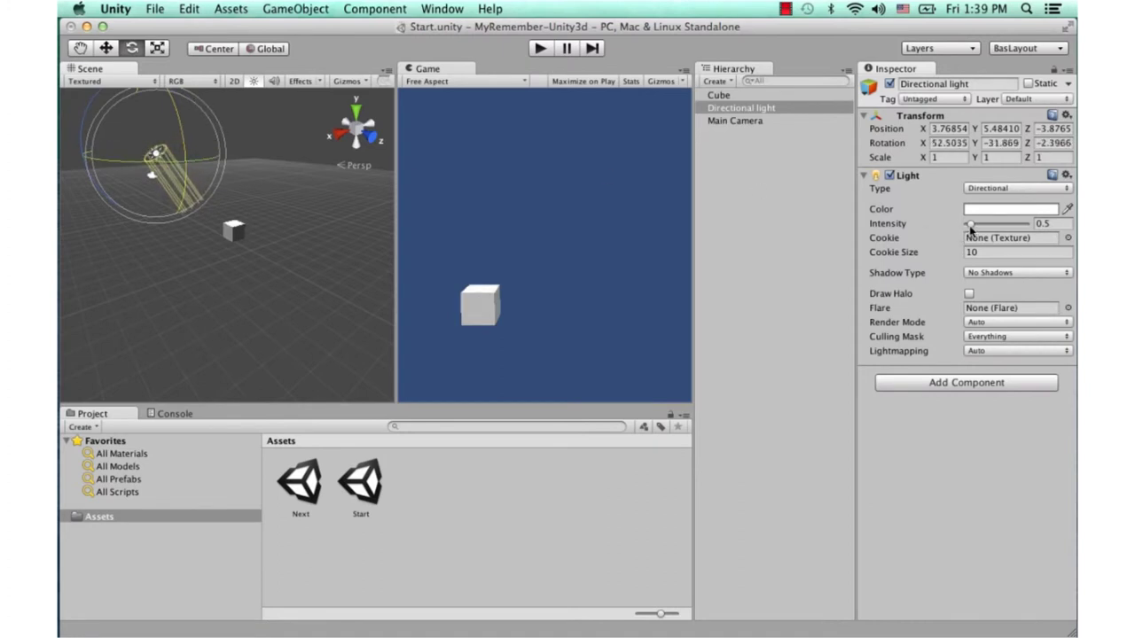
pyautogui.click(997, 213)
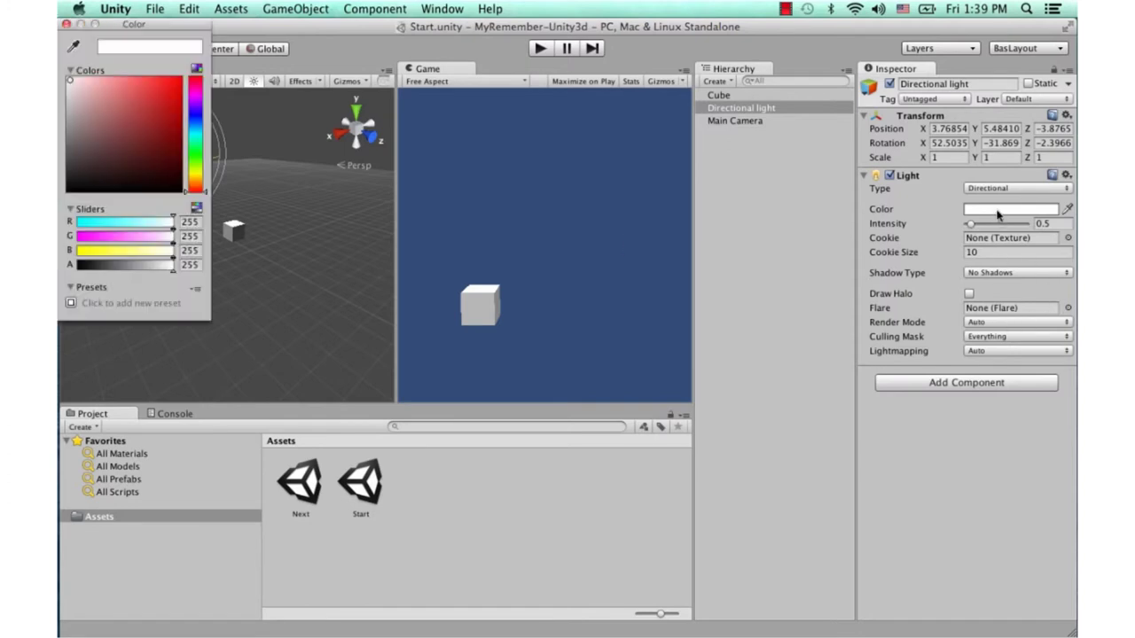
pyautogui.moveTo(165, 23); pyautogui.dragTo(385, 124)
pyautogui.moveTo(338, 219)
pyautogui.mouseDown()
pyautogui.moveTo(349, 174)
pyautogui.moveTo(275, 173)
pyautogui.mouseUp()
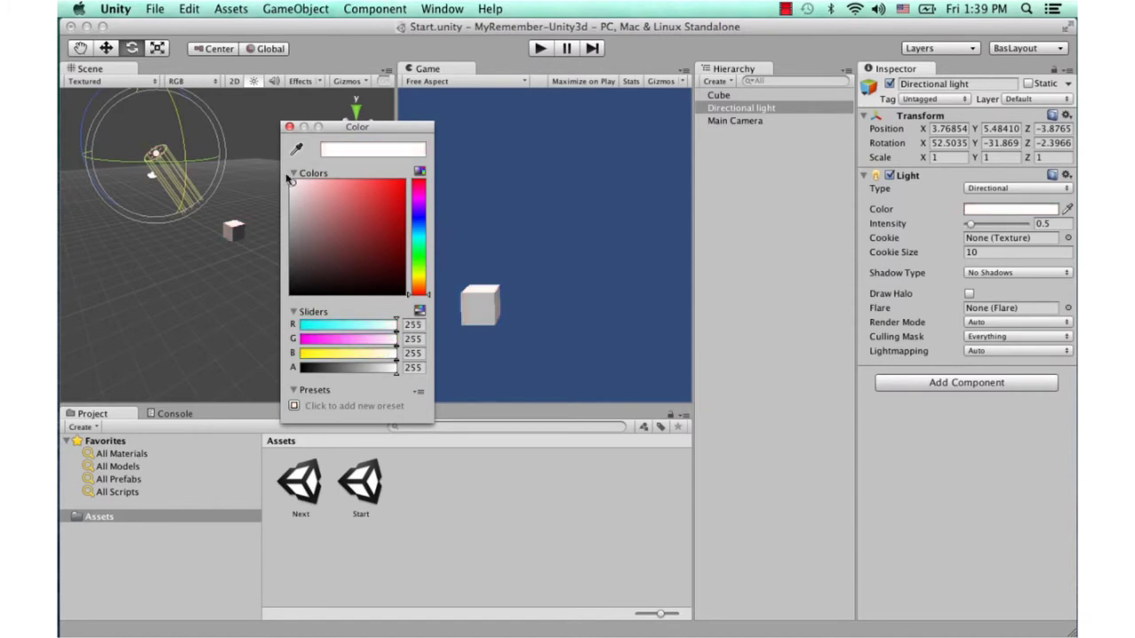
pyautogui.click(289, 127)
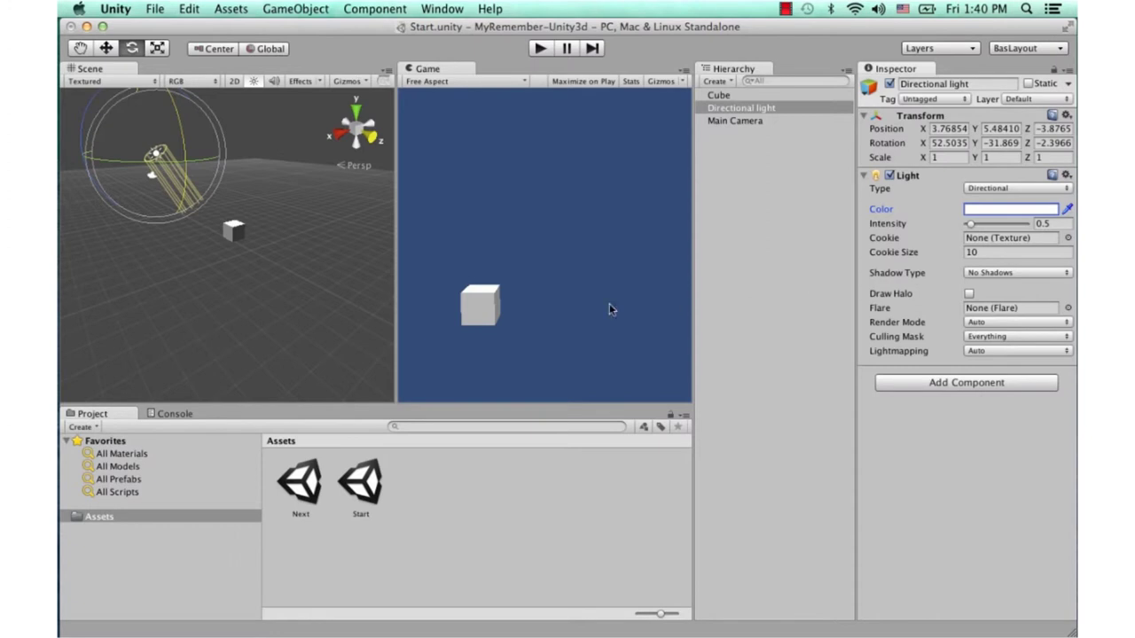
# Step: Add a Plane beneath the cube to serve as the floor
pyautogui.click(293, 11)
pyautogui.moveTo(306, 46)
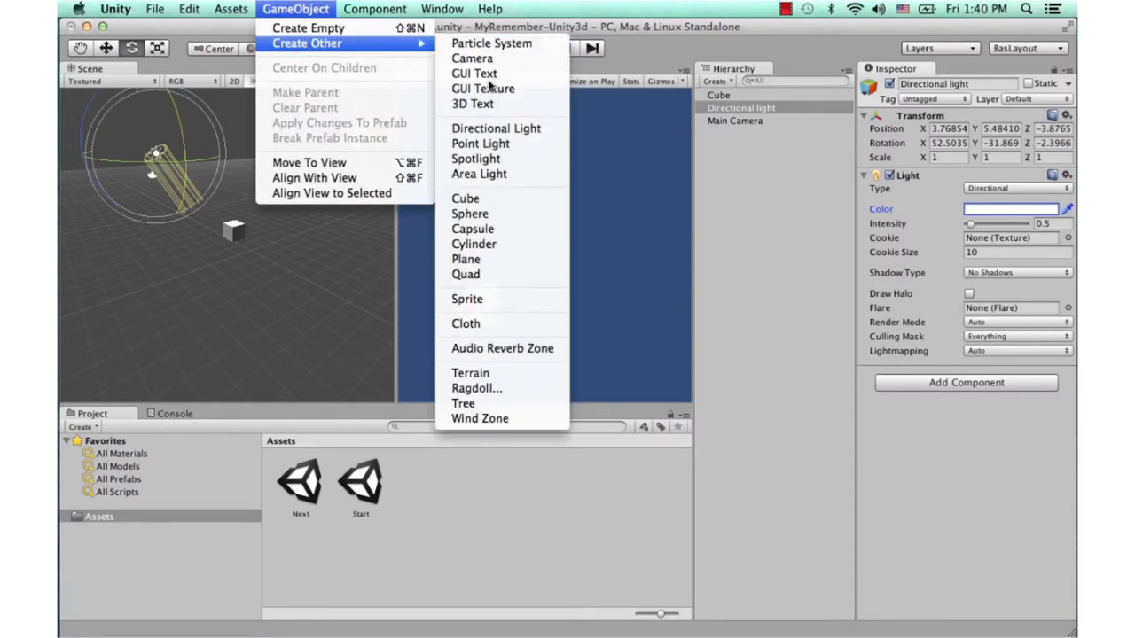
pyautogui.click(466, 259)
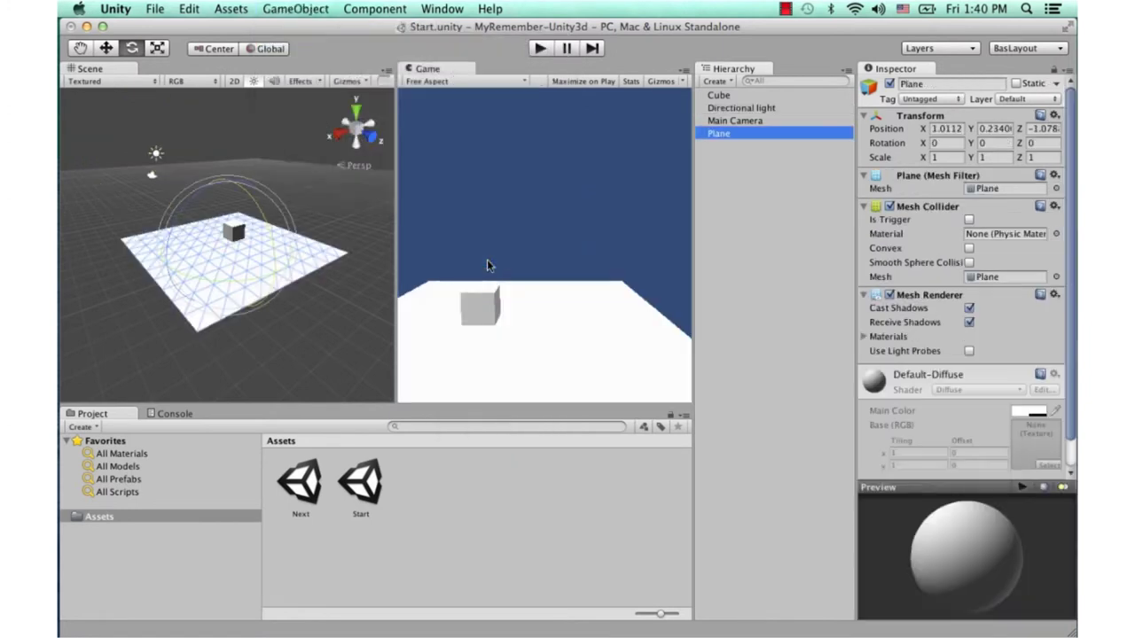
pyautogui.click(323, 209)
# Step: Select the Cube, Plane and Main Camera in turn, switching to the Move tool
pyautogui.click(234, 230)
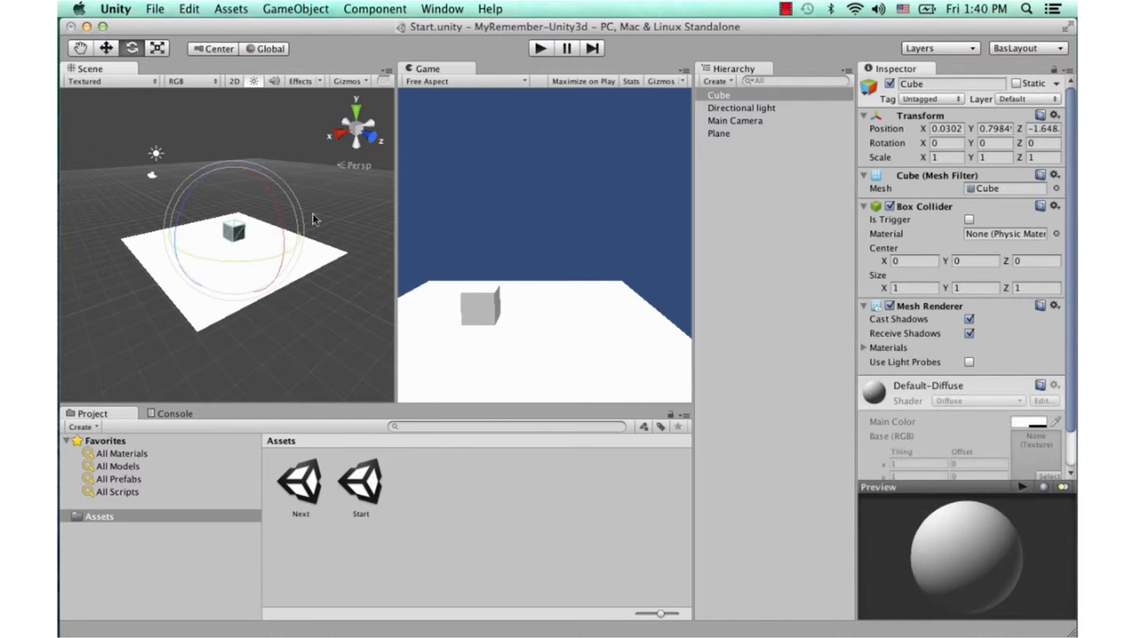
pyautogui.click(720, 134)
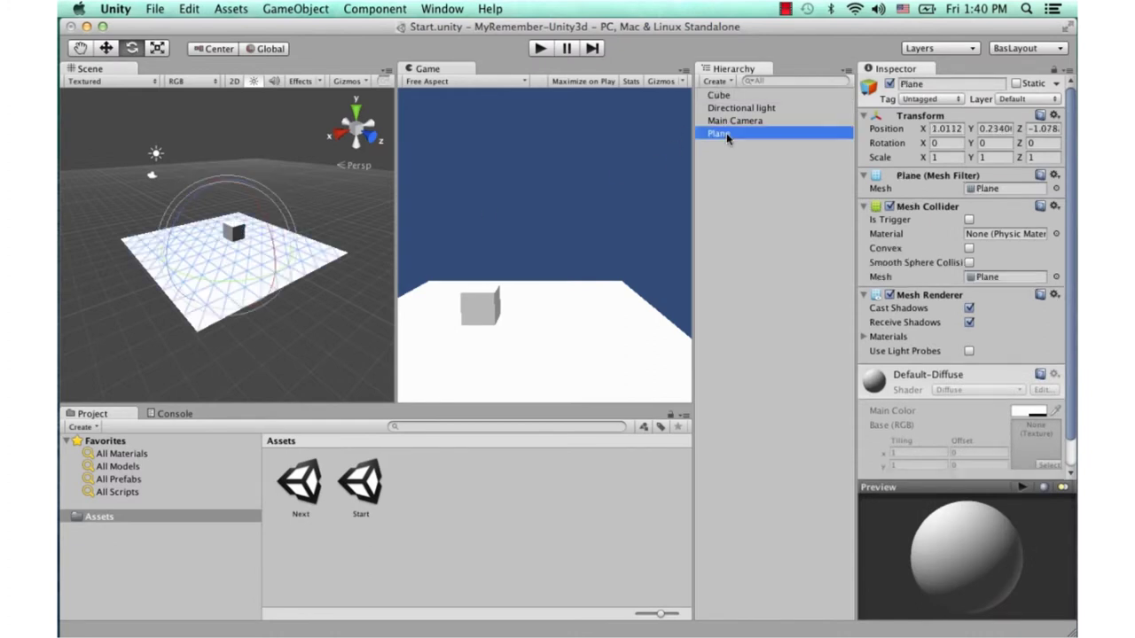
pyautogui.press('w')
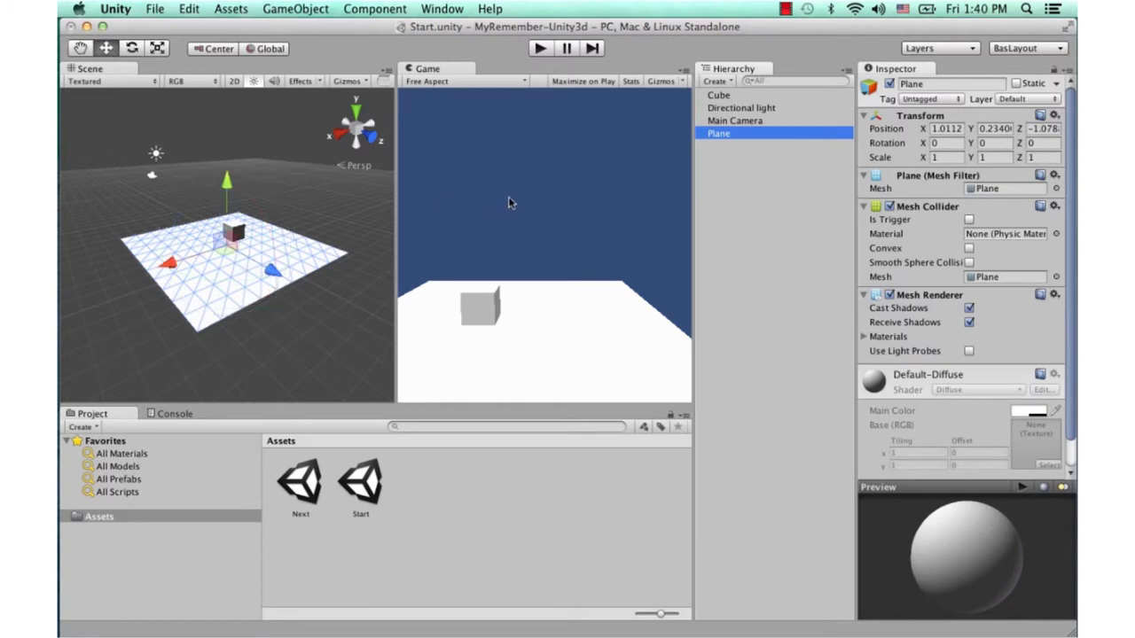
pyautogui.click(720, 95)
pyautogui.click(732, 134)
pyautogui.click(736, 121)
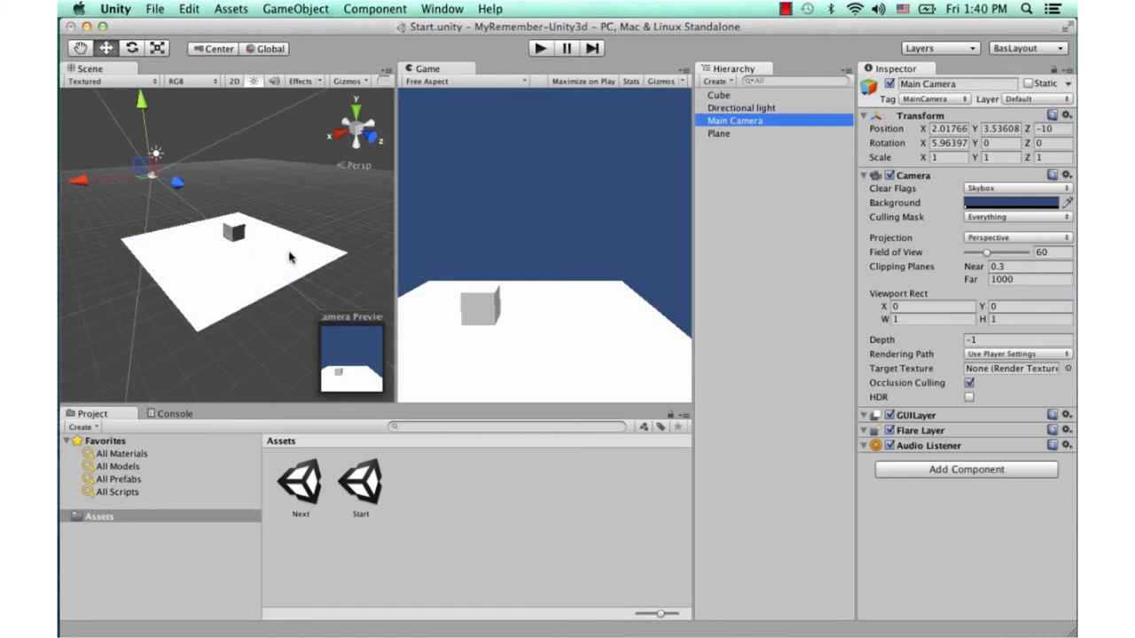
# Step: Orbit the Scene view around the objects and select the Directional light
pyautogui.moveTo(251, 236)
pyautogui.keyDown('alt'); pyautogui.mouseDown()
pyautogui.moveTo(326, 241)
pyautogui.moveTo(172, 253)
pyautogui.moveTo(222, 219)
pyautogui.moveTo(287, 240)
pyautogui.moveTo(184, 228)
pyautogui.mouseUp(); pyautogui.keyUp('alt')
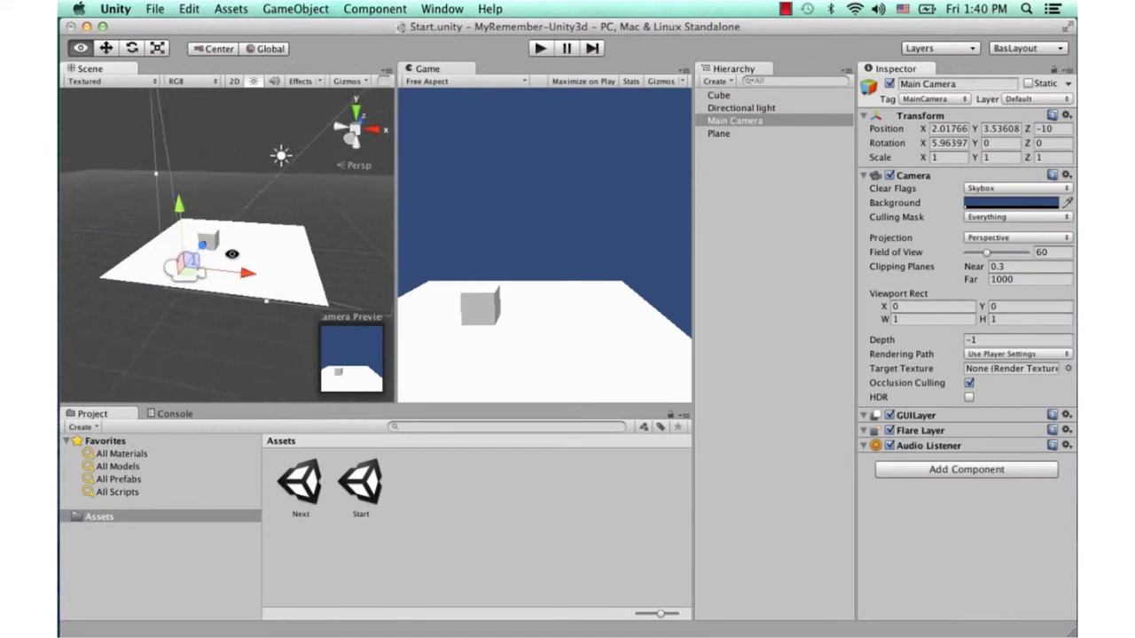
pyautogui.keyDown('alt'); pyautogui.moveTo(184, 227); pyautogui.dragTo(171, 167); pyautogui.keyUp('alt')
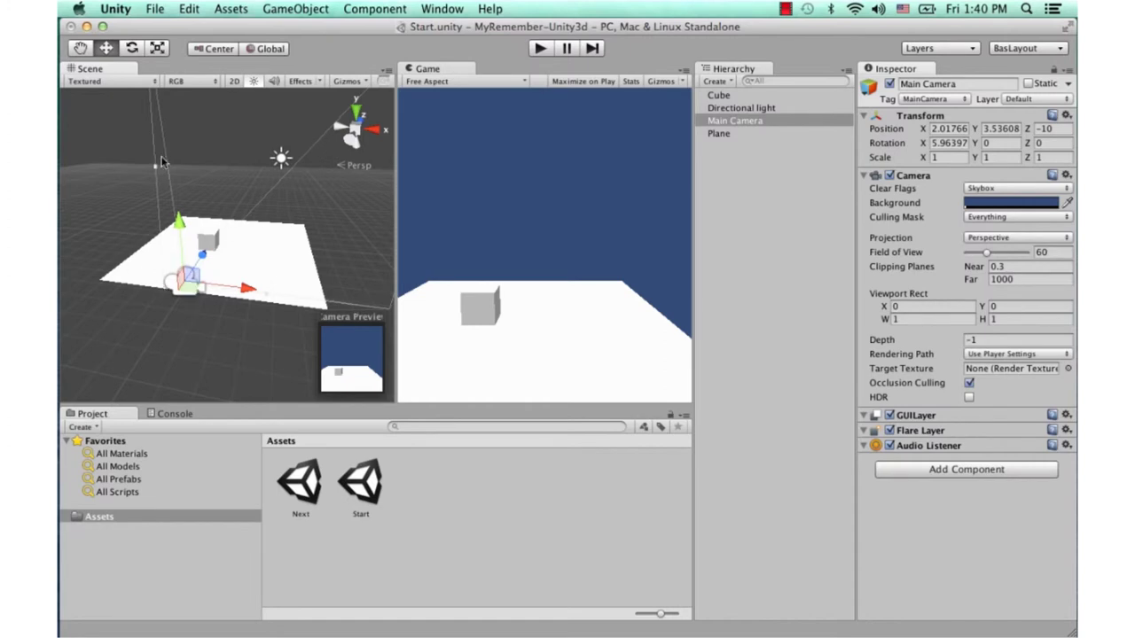
pyautogui.click(206, 336)
pyautogui.click(282, 158)
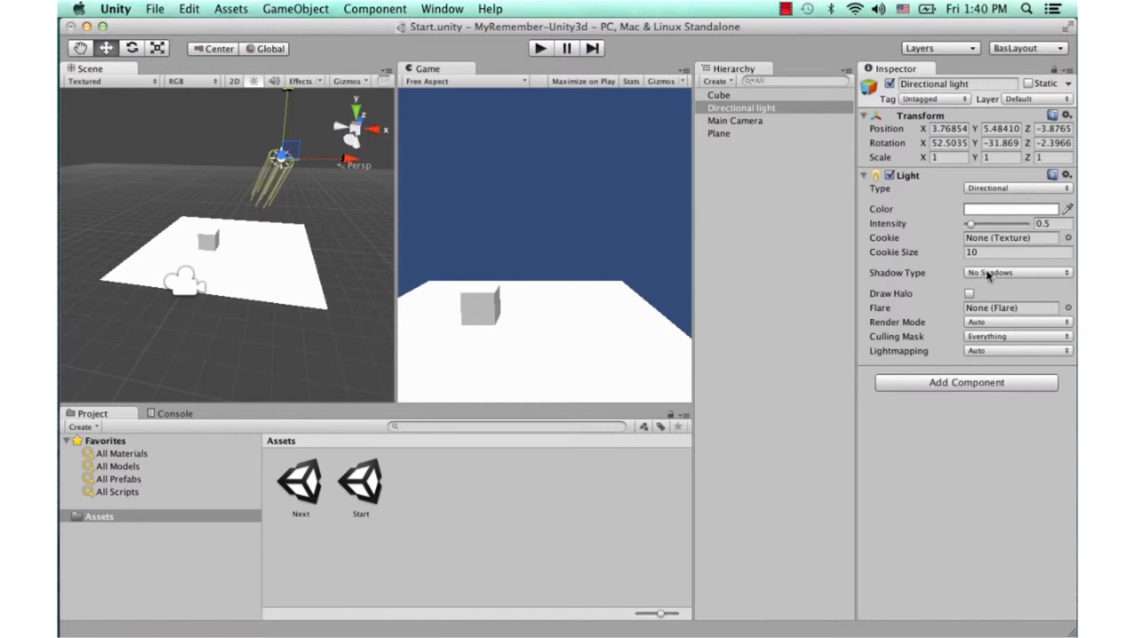
# Step: Give the Directional light Hard Shadows and raise the cube higher above the plane
pyautogui.click(987, 276)
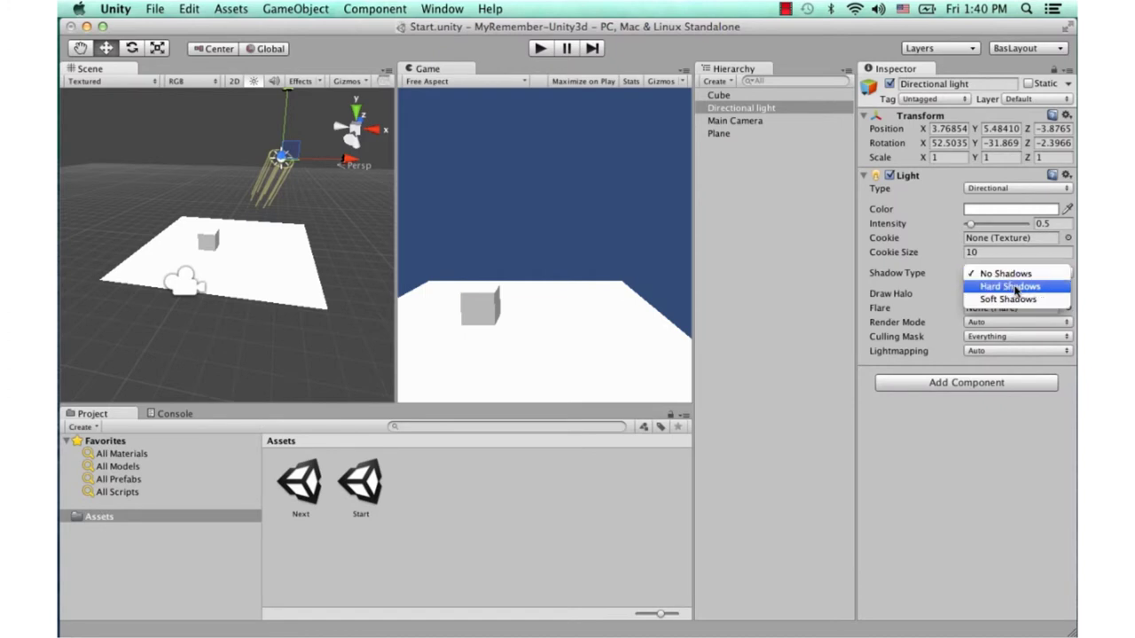
pyautogui.click(1017, 290)
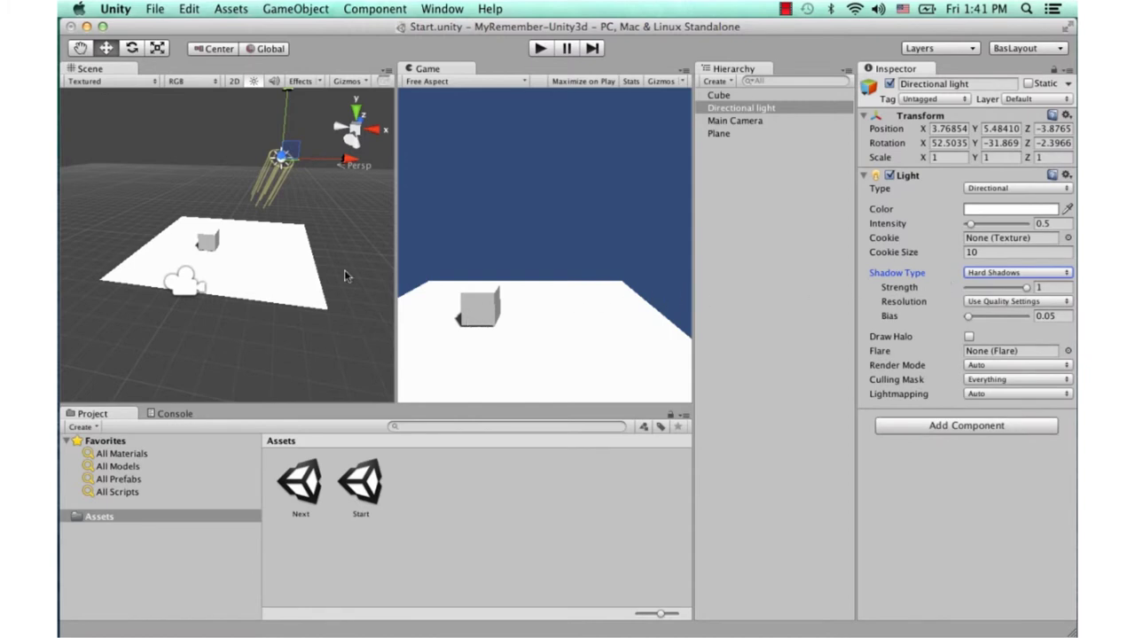
pyautogui.click(214, 241)
pyautogui.moveTo(208, 202); pyautogui.dragTo(213, 181)
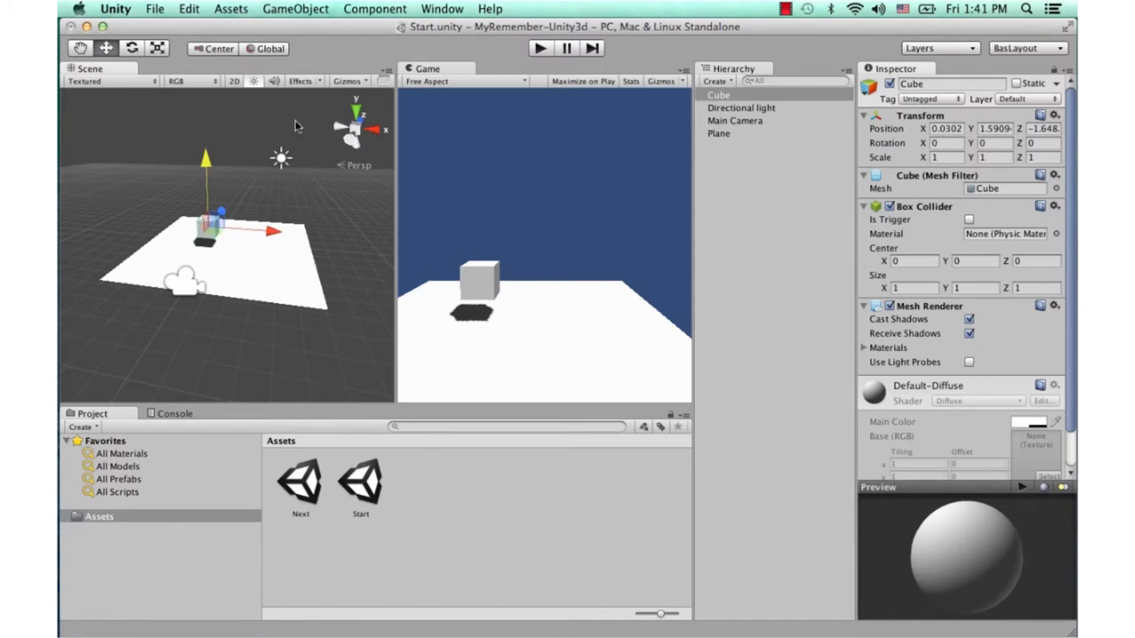
pyautogui.click(300, 138)
# Step: Reapply Hard Shadows, tilt the light to shift the cube's shadow, and make it a Spot light
pyautogui.click(280, 157)
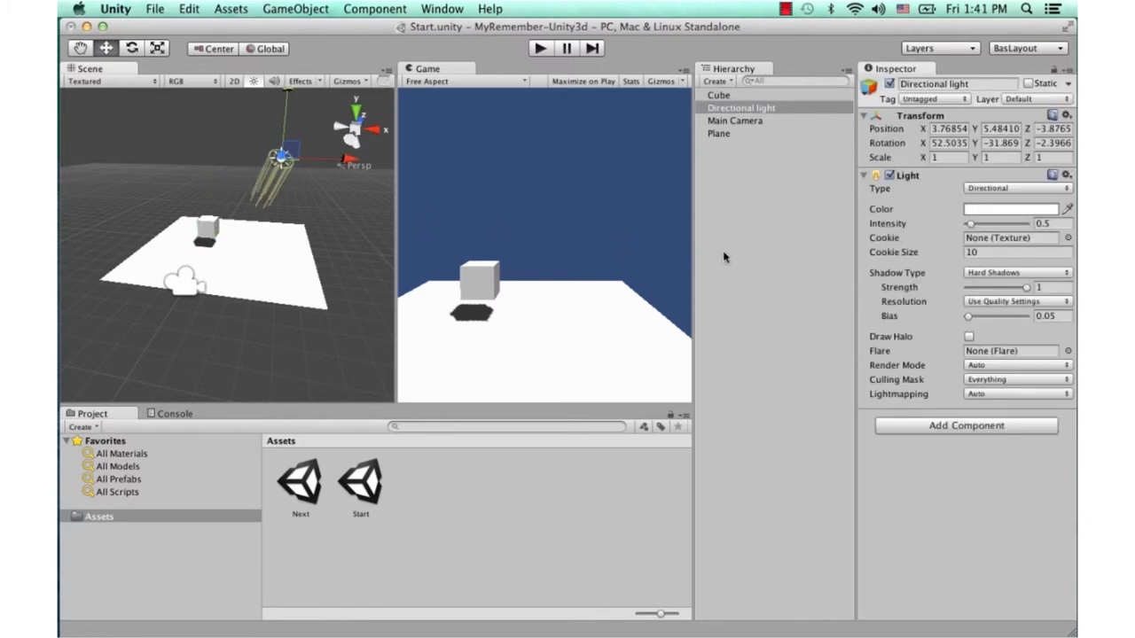
pyautogui.click(1004, 274)
pyautogui.click(1002, 258)
pyautogui.click(993, 274)
pyautogui.click(993, 287)
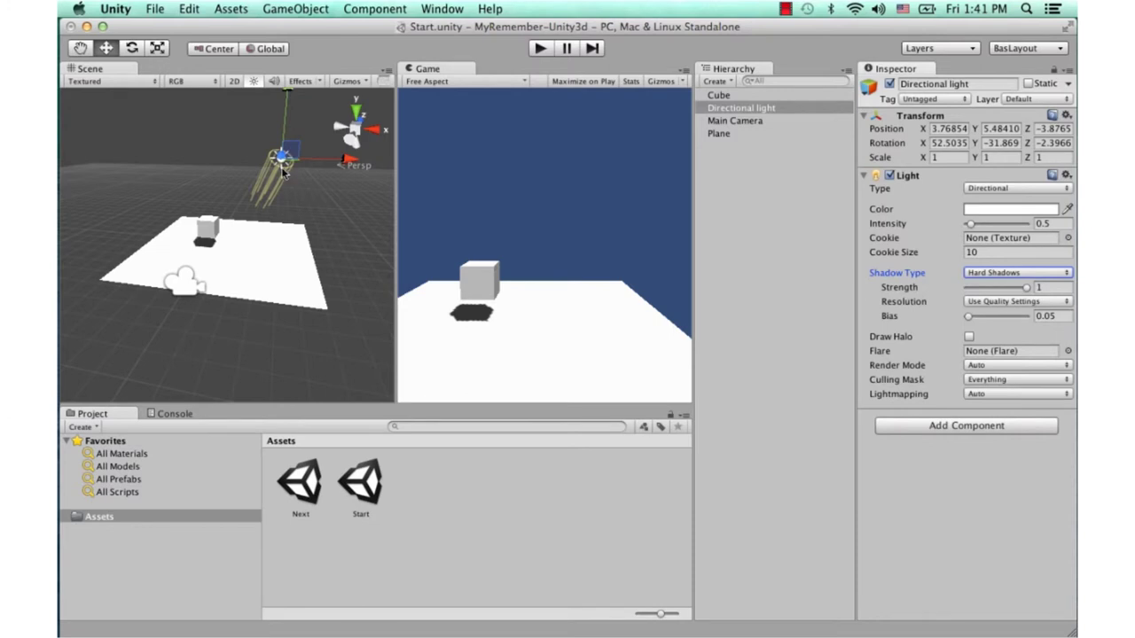
pyautogui.press('e')
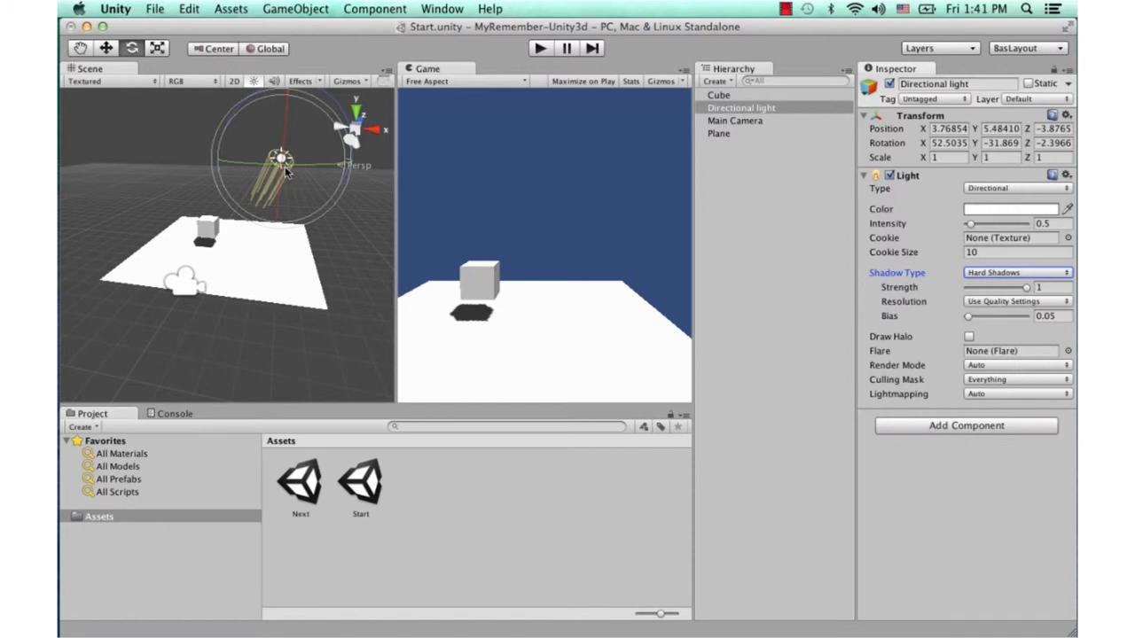
pyautogui.moveTo(285, 171)
pyautogui.mouseDown()
pyautogui.moveTo(278, 204)
pyautogui.moveTo(297, 104)
pyautogui.moveTo(281, 156)
pyautogui.mouseUp()
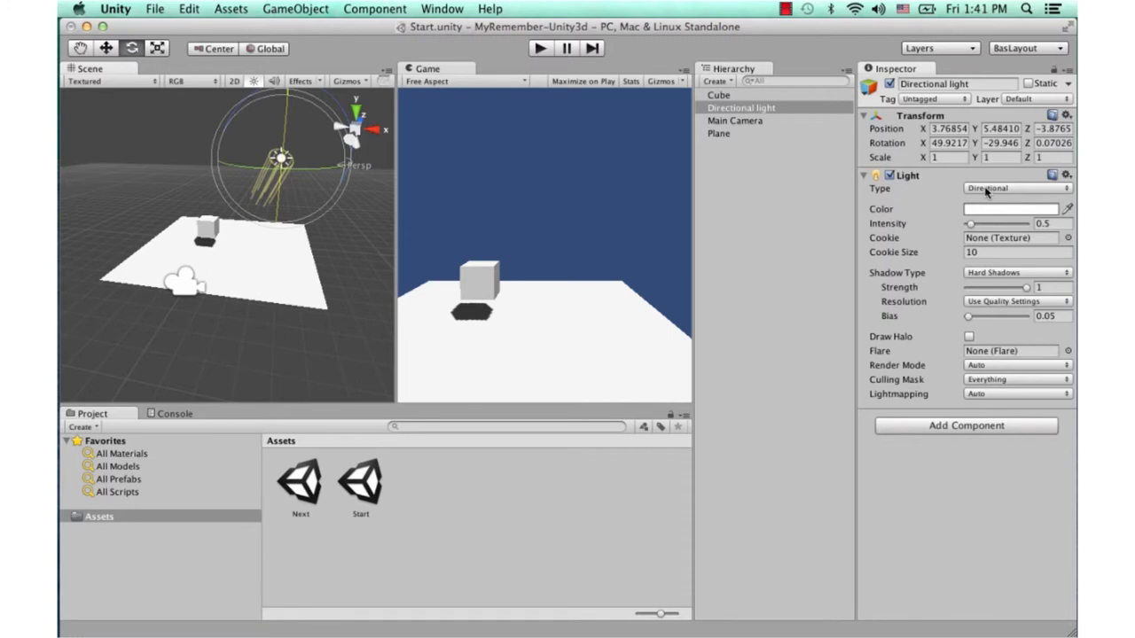
pyautogui.click(986, 192)
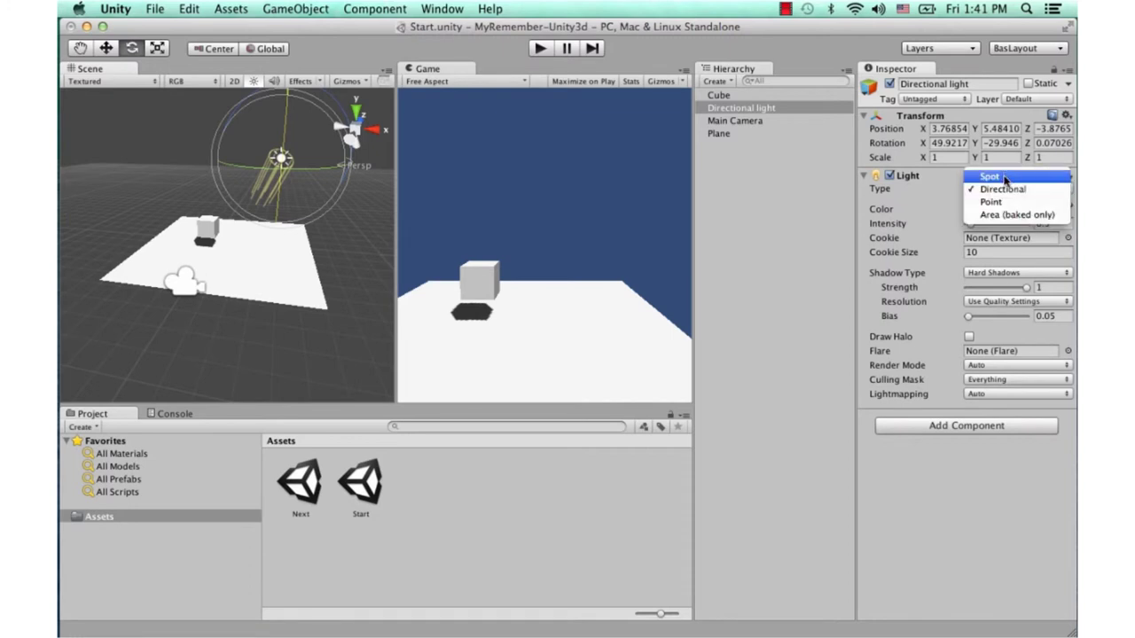
pyautogui.click(1004, 180)
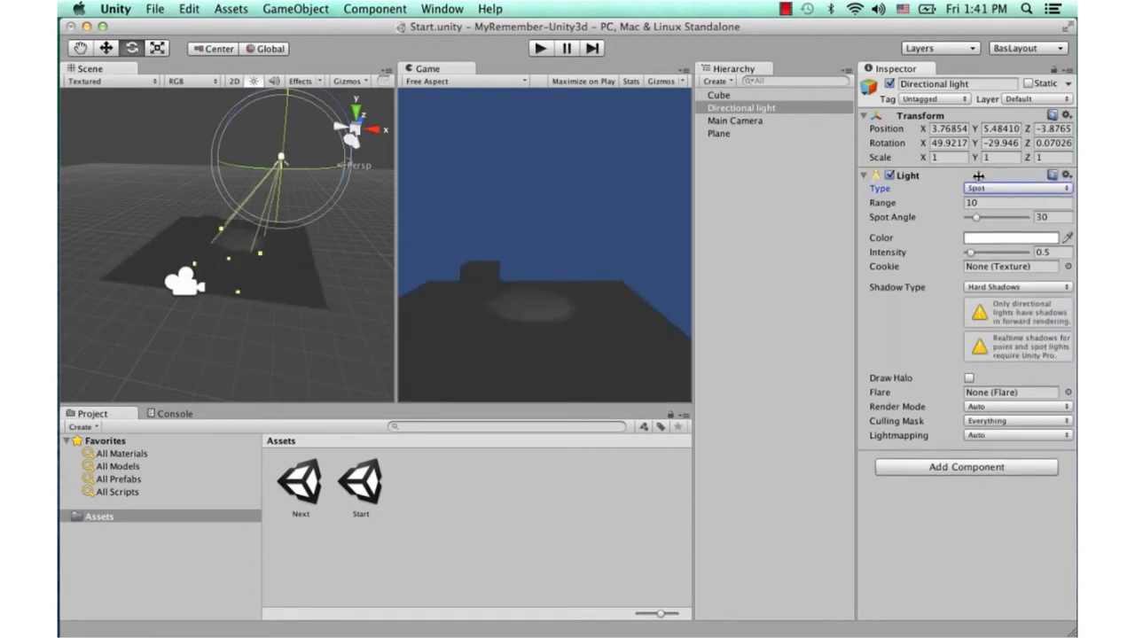
# Step: Aim the spot light toward the cube and set its Range to 15 after trying 20, 1, 5, 10
pyautogui.moveTo(280, 160); pyautogui.dragTo(322, 173)
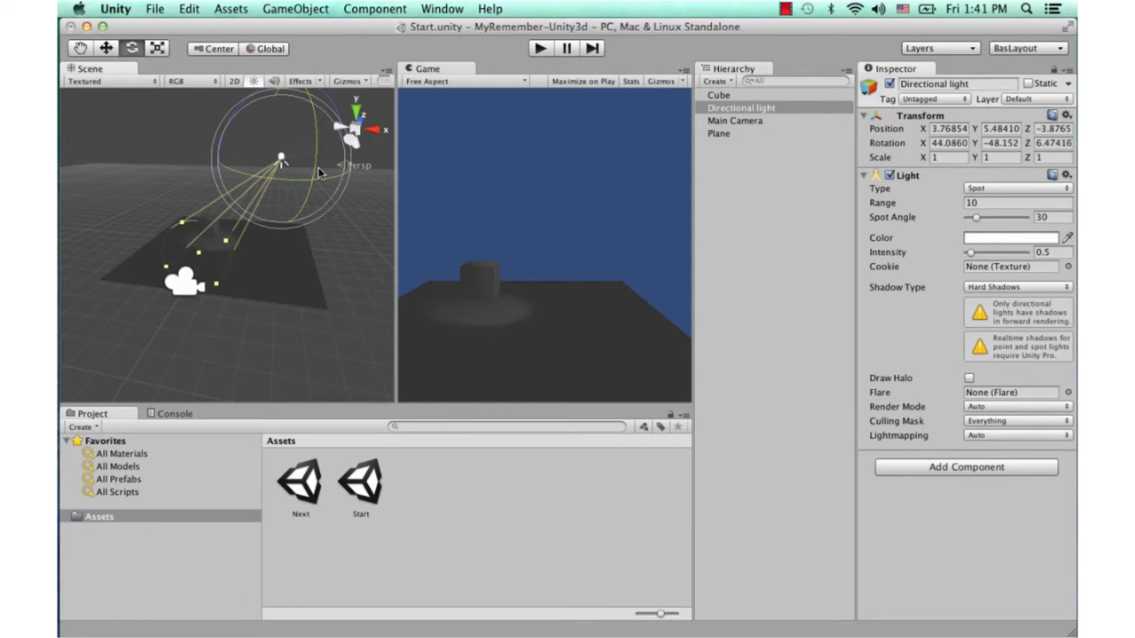
pyautogui.click(982, 203)
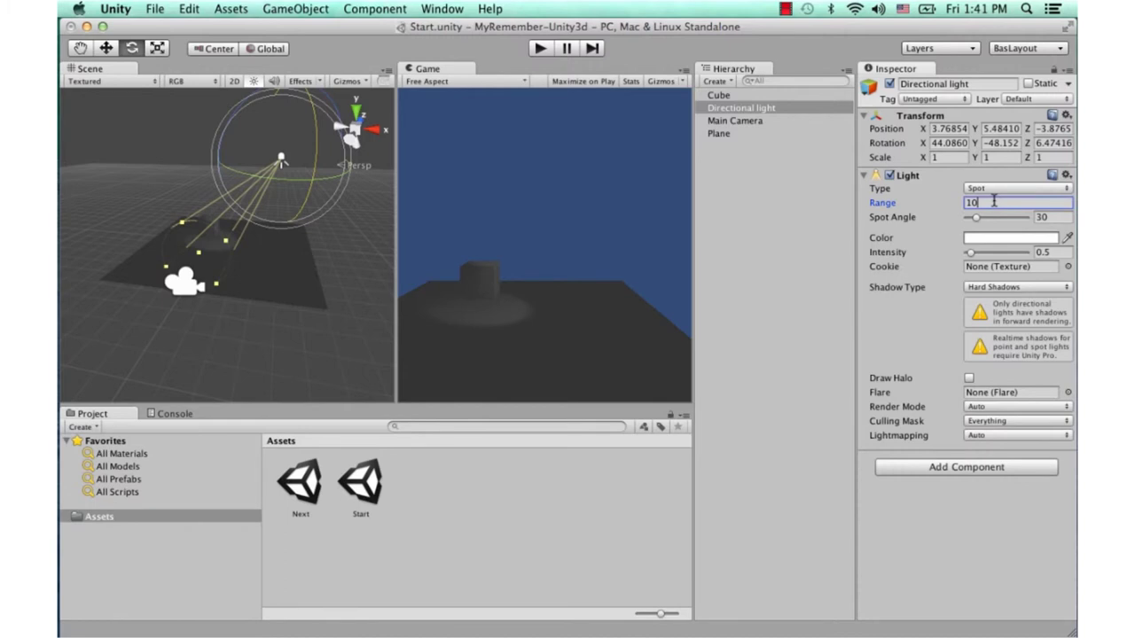
pyautogui.press('BackSpace')
pyautogui.press('BackSpace')
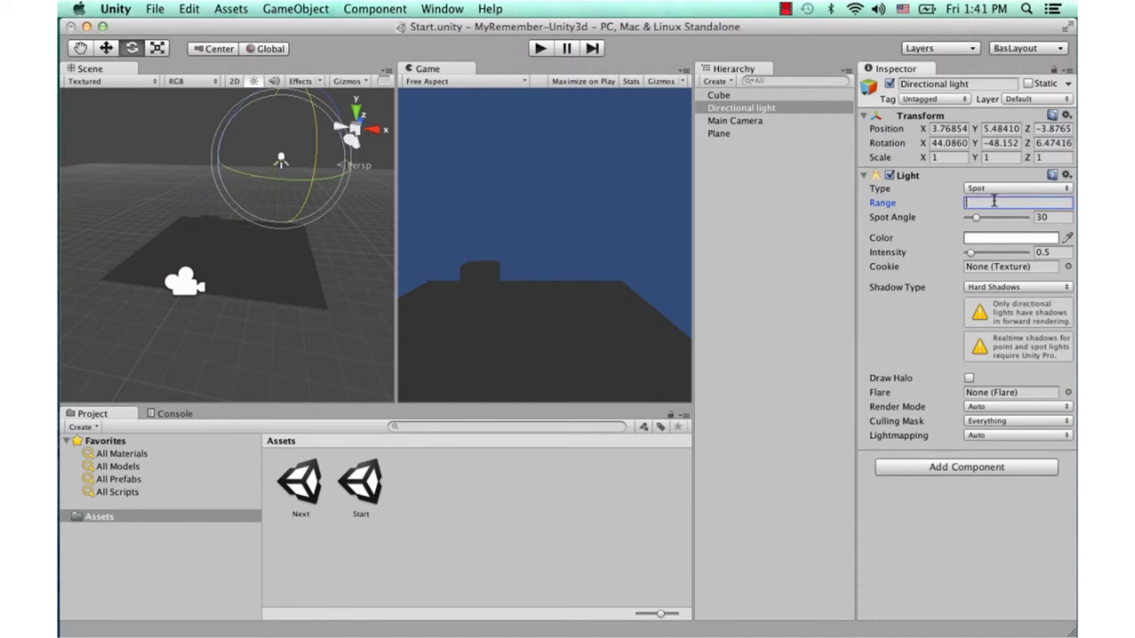
pyautogui.write('20')
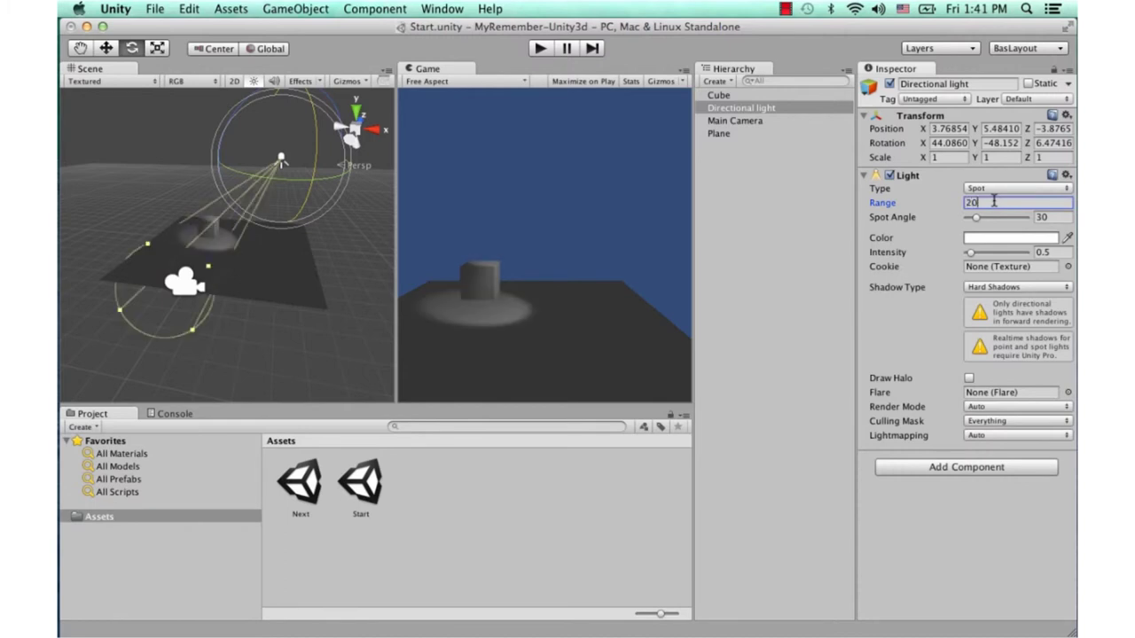
pyautogui.press('BackSpace')
pyautogui.press('BackSpace')
pyautogui.write('1')
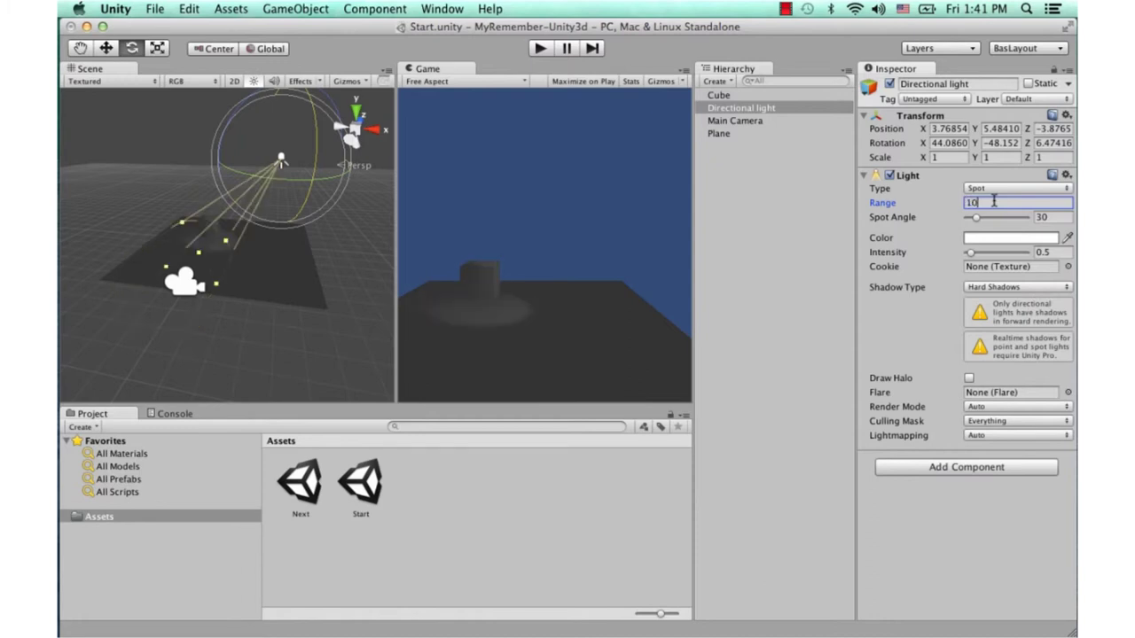
pyautogui.press('BackSpace')
pyautogui.press('BackSpace')
pyautogui.write('5')
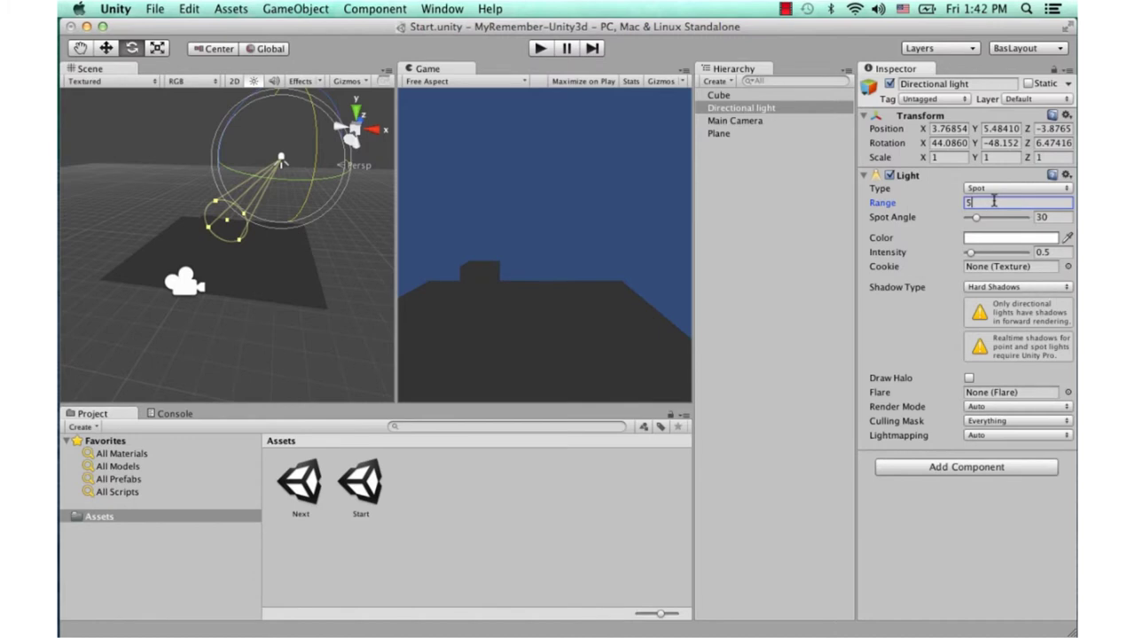
pyautogui.press('BackSpace')
pyautogui.write('10')
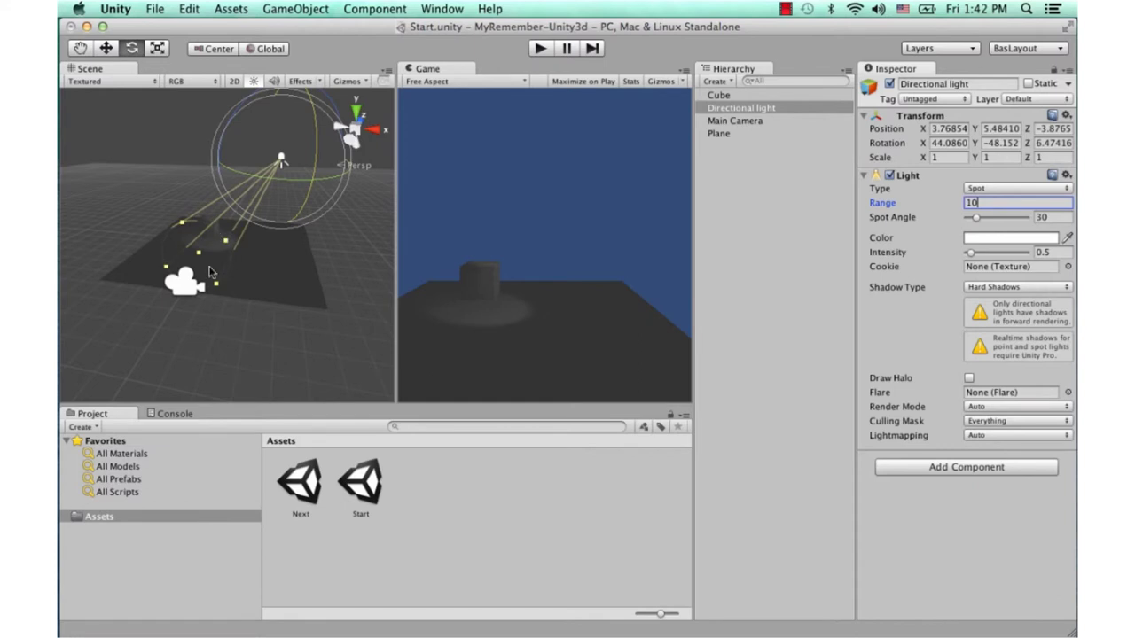
pyautogui.moveTo(991, 205); pyautogui.dragTo(951, 201)
pyautogui.write('15')
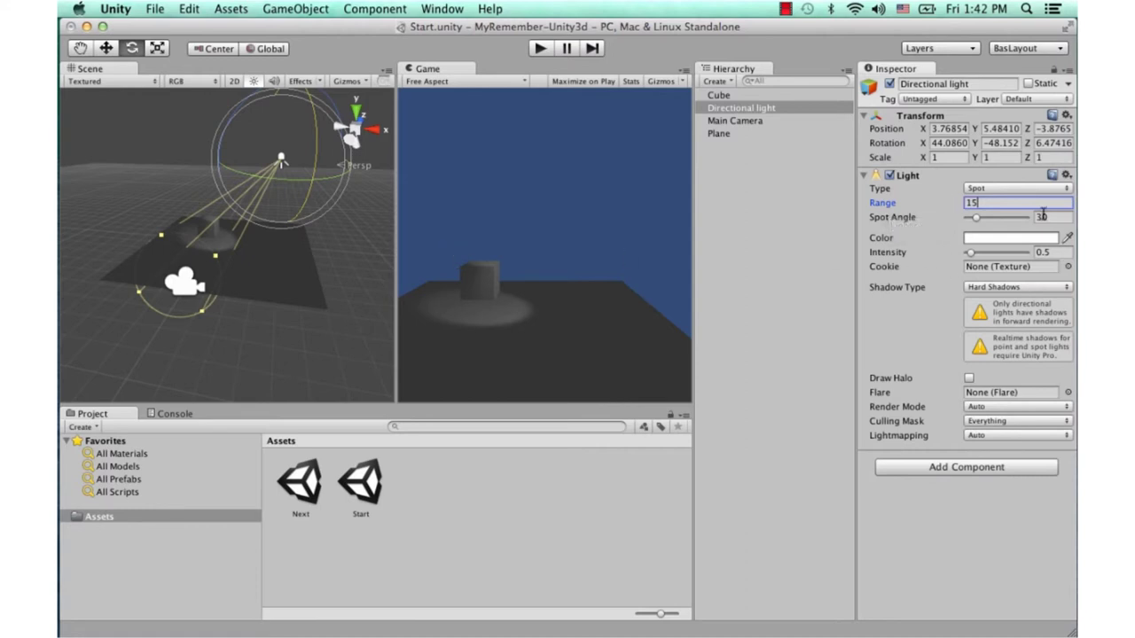
# Step: Try red and cyan light colours, keep it white, and change the light type to Point
pyautogui.click(1011, 238)
pyautogui.moveTo(346, 250)
pyautogui.mouseDown()
pyautogui.moveTo(363, 244)
pyautogui.moveTo(291, 182)
pyautogui.mouseUp()
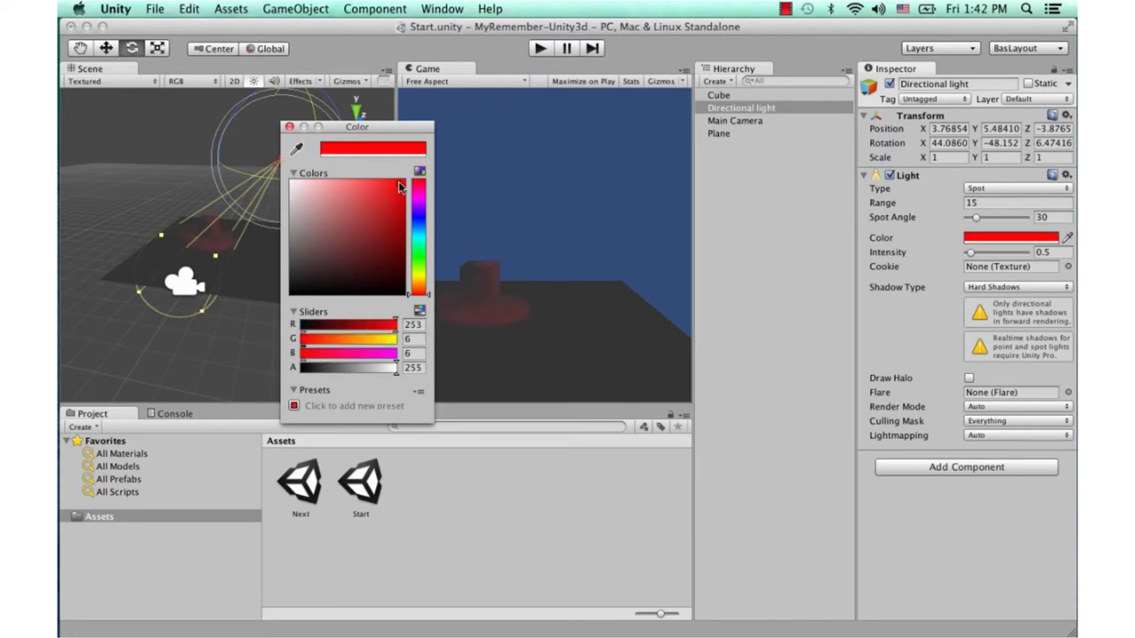
pyautogui.moveTo(410, 228); pyautogui.dragTo(418, 236)
pyautogui.moveTo(380, 197)
pyautogui.mouseDown()
pyautogui.moveTo(404, 182)
pyautogui.moveTo(293, 182)
pyautogui.mouseUp()
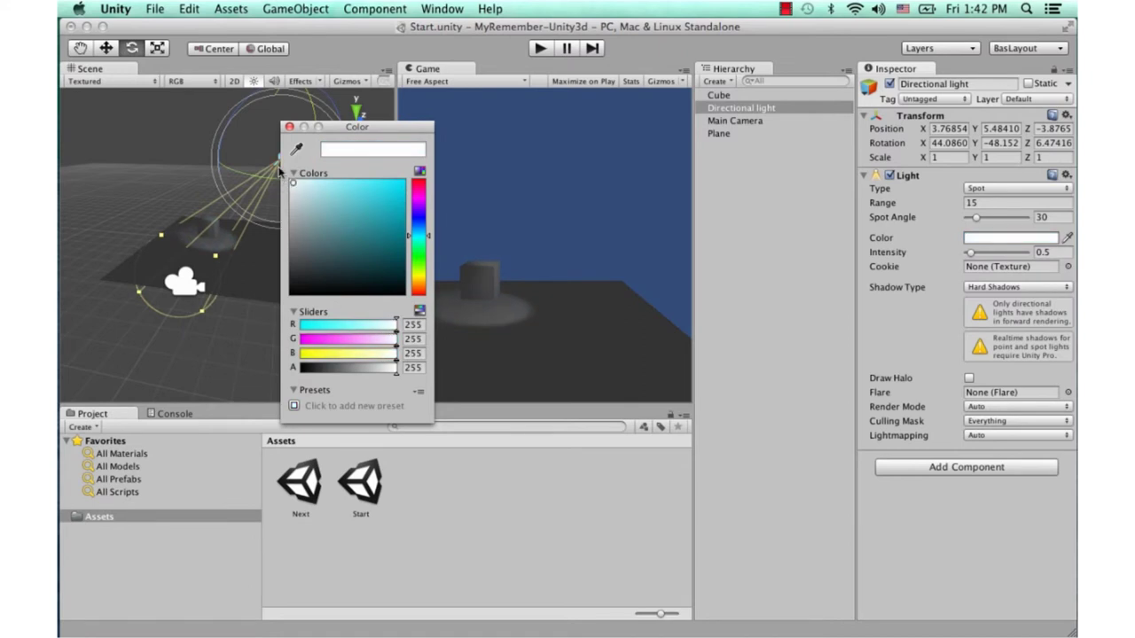
pyautogui.click(289, 128)
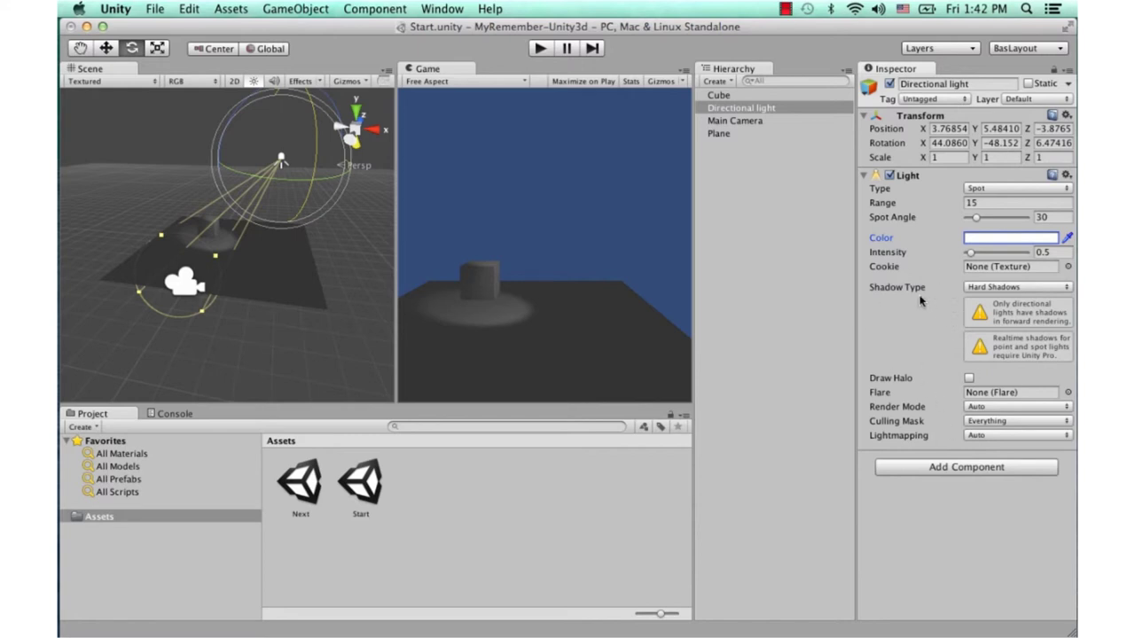
pyautogui.click(998, 190)
pyautogui.click(997, 217)
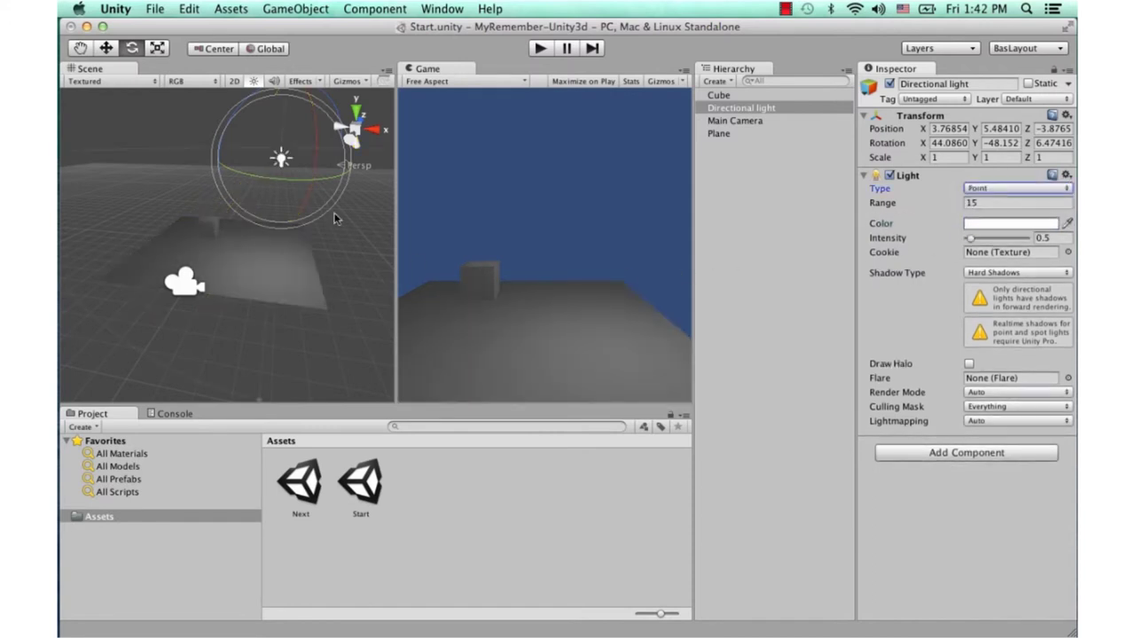
# Step: Raise the light, shift it along the X axis, and set its type back to Directional
pyautogui.press('w')
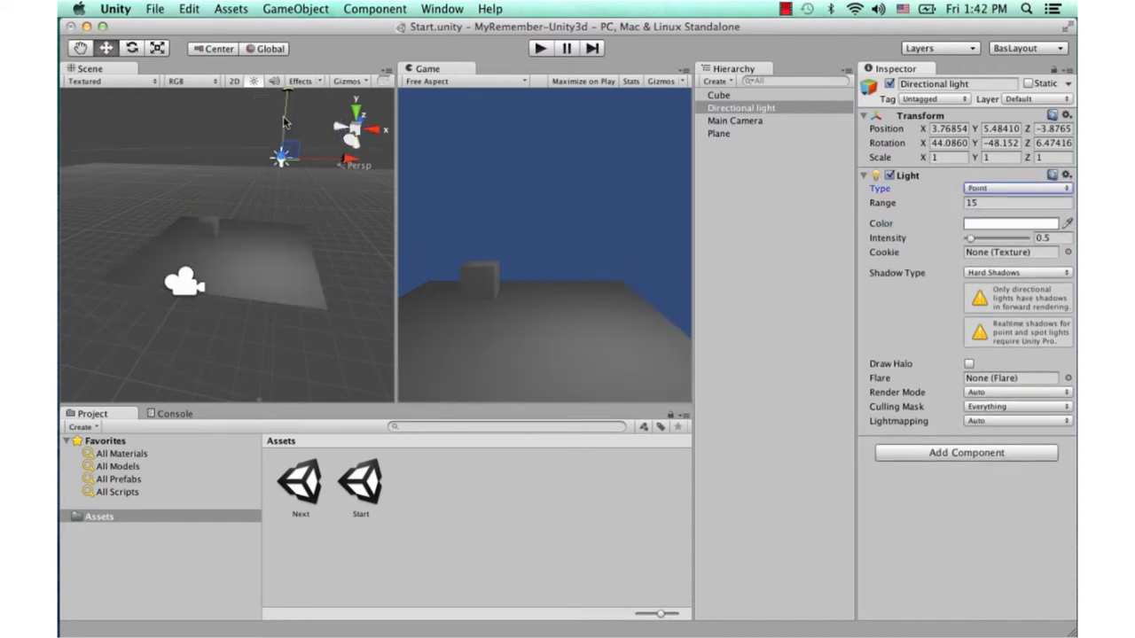
pyautogui.moveTo(286, 121); pyautogui.dragTo(285, 106)
pyautogui.moveTo(286, 117); pyautogui.dragTo(287, 113)
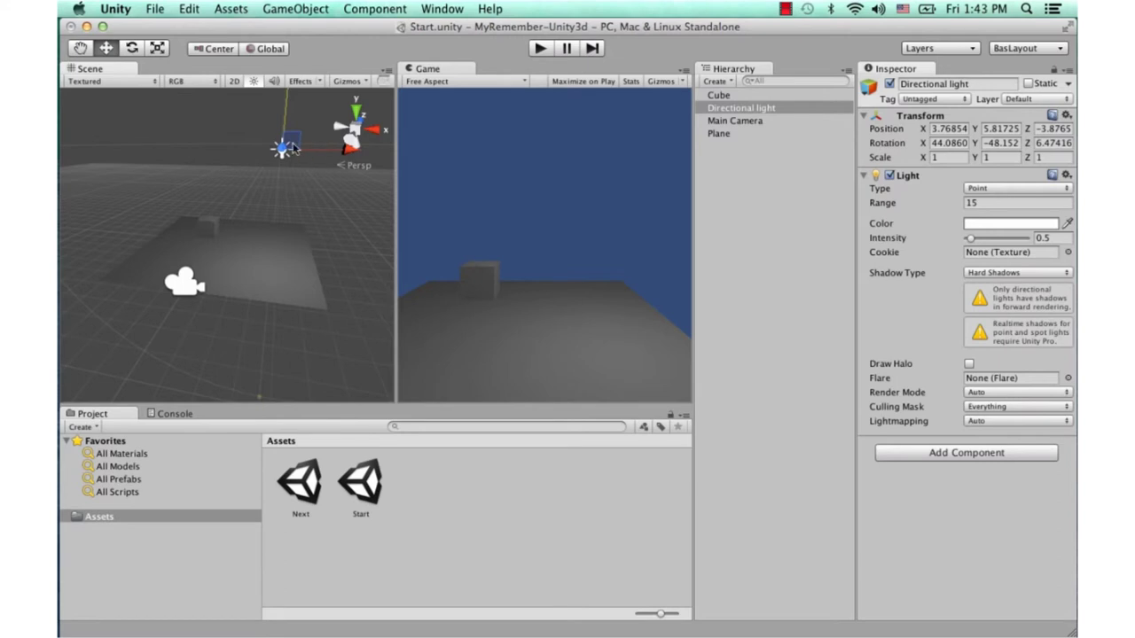
pyautogui.moveTo(327, 157)
pyautogui.mouseDown()
pyautogui.moveTo(350, 155)
pyautogui.moveTo(225, 175)
pyautogui.mouseUp()
pyautogui.press('e')
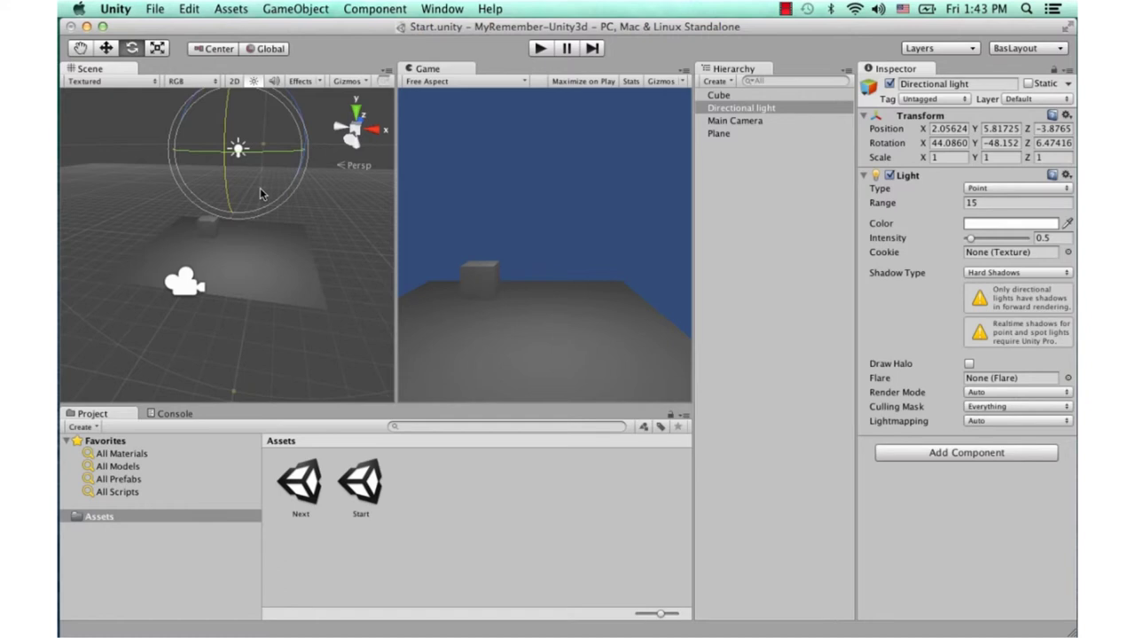
pyautogui.press('w')
pyautogui.moveTo(293, 149)
pyautogui.mouseDown()
pyautogui.moveTo(144, 150)
pyautogui.moveTo(326, 172)
pyautogui.mouseUp()
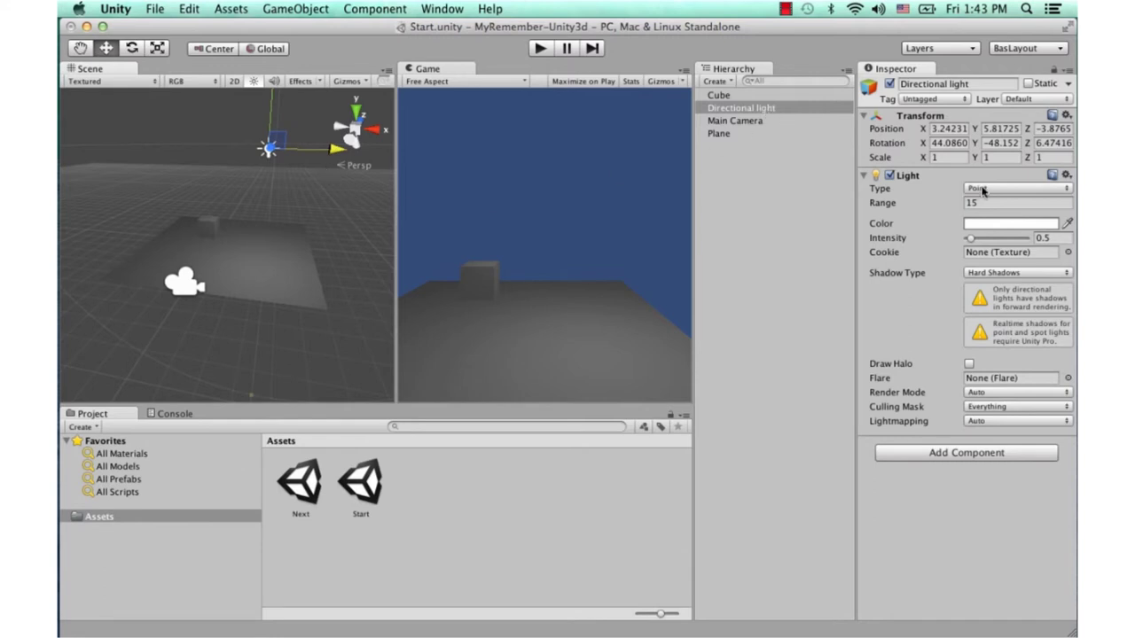
pyautogui.click(986, 189)
pyautogui.click(1002, 178)
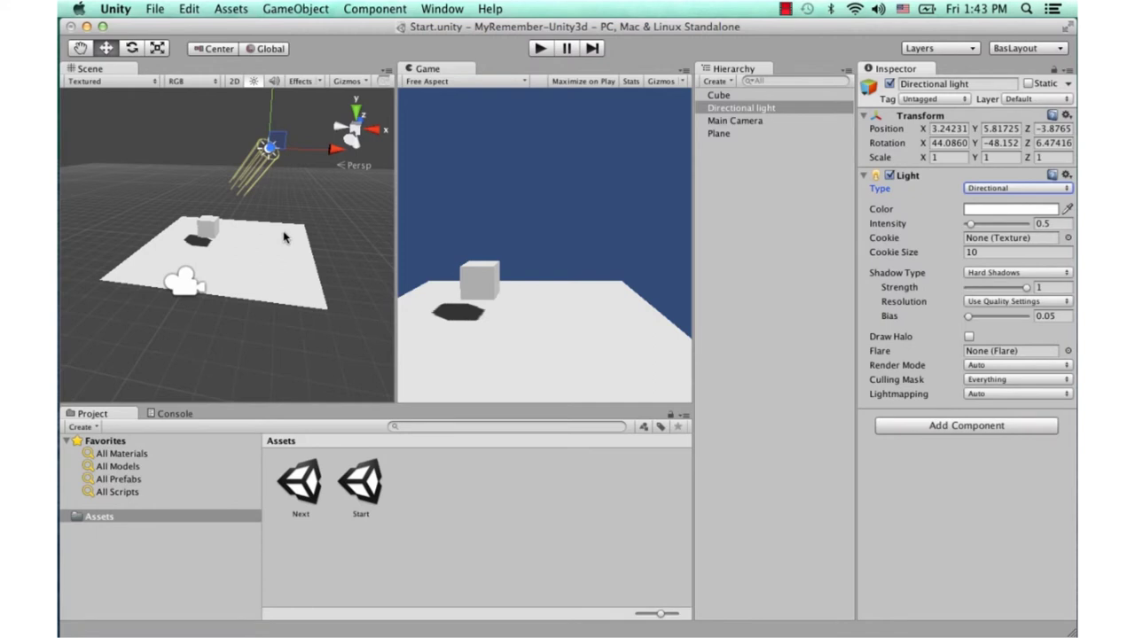
# Step: Rename the Directional light to 'MainLight' in the Hierarchy
pyautogui.click(741, 121)
pyautogui.click(754, 110)
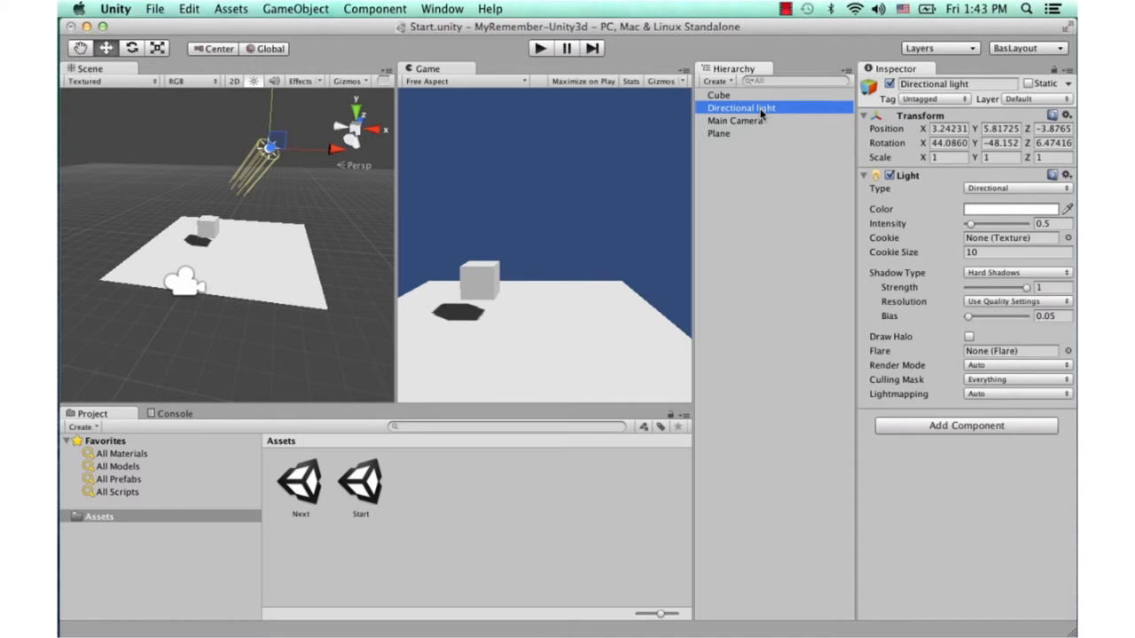
pyautogui.press('Return')
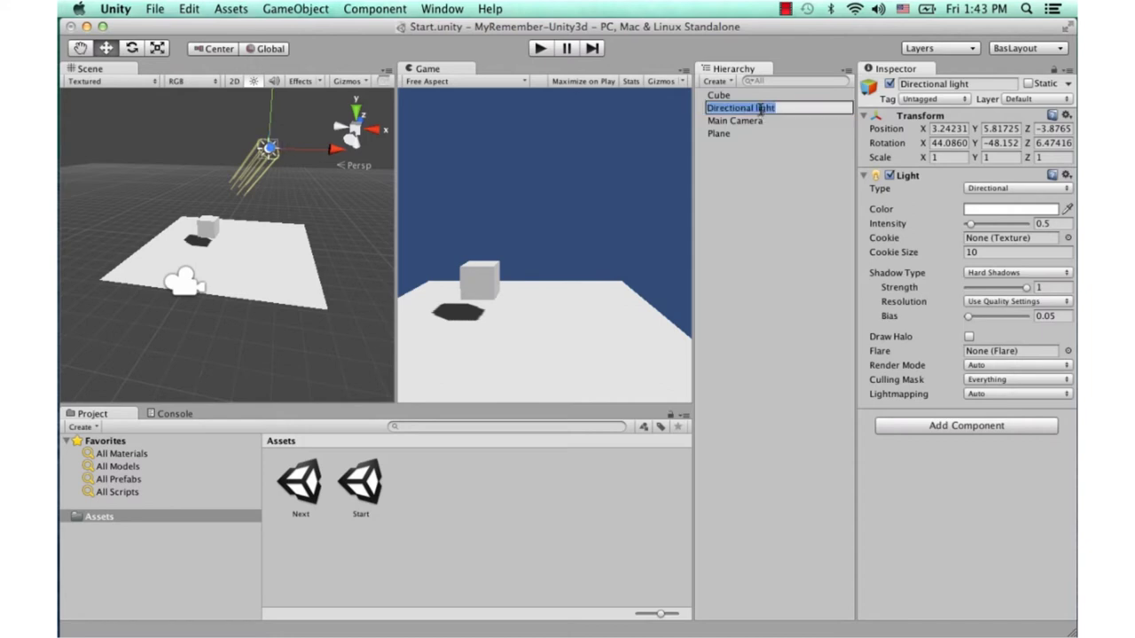
pyautogui.write('Mainlight')
pyautogui.press('BackSpace')
pyautogui.write('L')
pyautogui.press('Return')
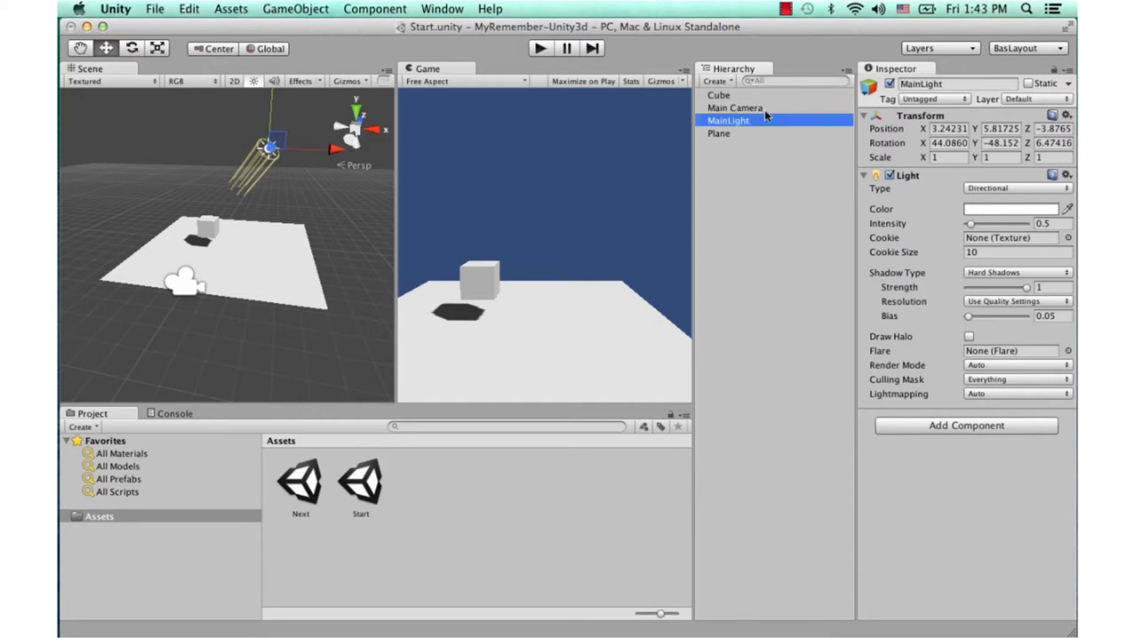
# Step: Rename the Plane to 'Floor' in the Hierarchy
pyautogui.click(760, 133)
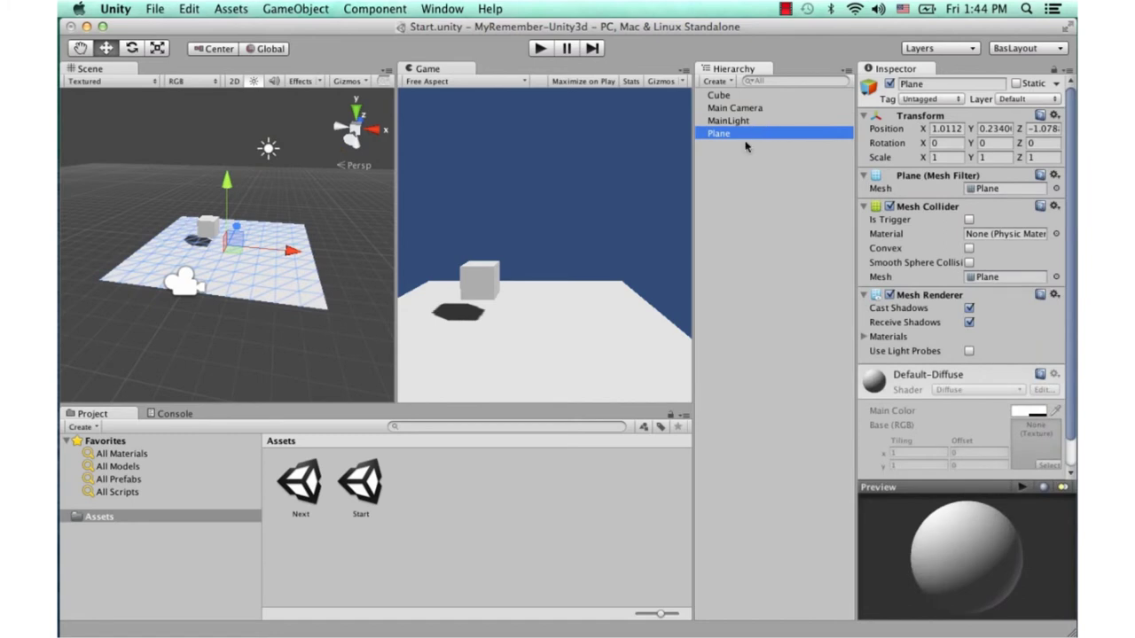
pyautogui.press('Return')
pyautogui.write('Floor')
pyautogui.press('Return')
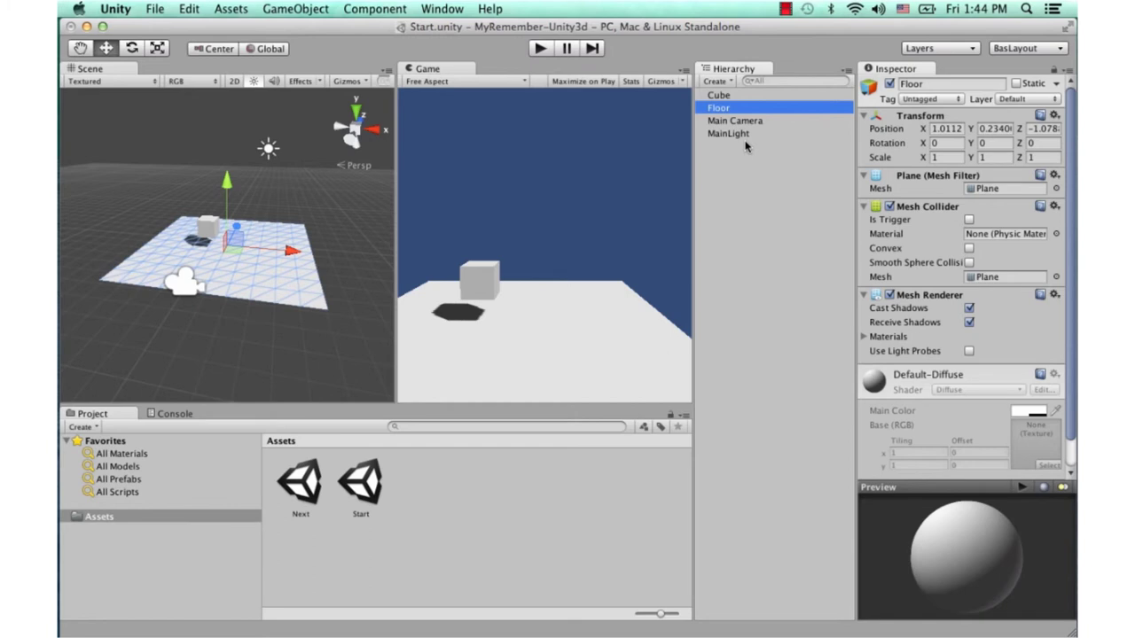
pyautogui.click(757, 95)
pyautogui.click(756, 107)
# Step: Move the Main Camera back along Z to about -10.58, undoing a trial downward tilt
pyautogui.click(757, 124)
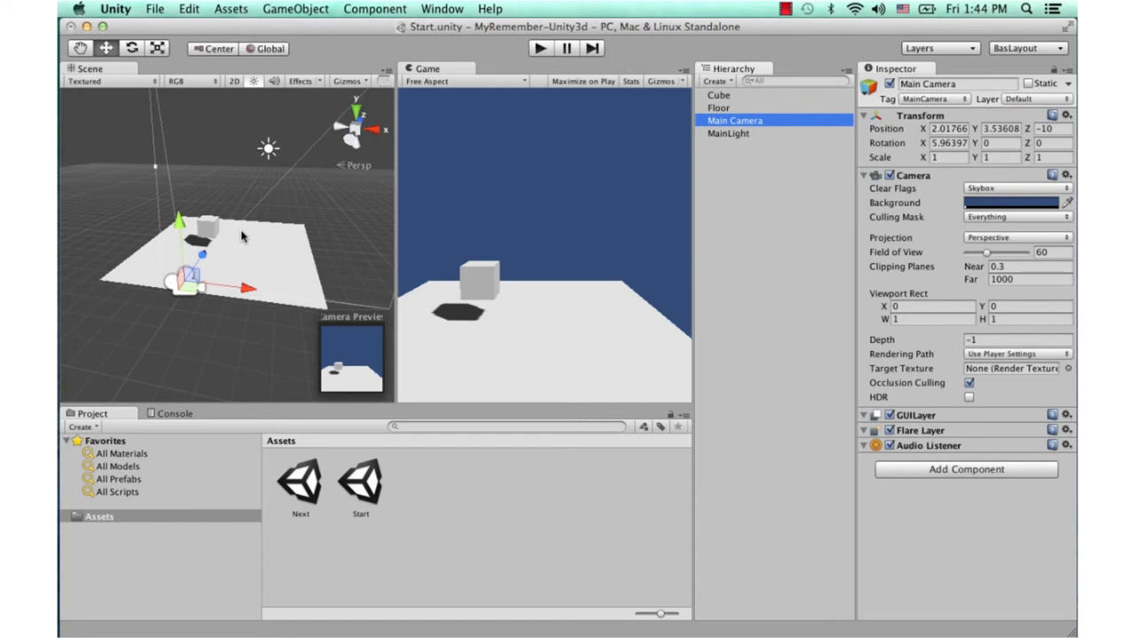
pyautogui.moveTo(203, 257)
pyautogui.mouseDown()
pyautogui.moveTo(191, 277)
pyautogui.moveTo(204, 307)
pyautogui.moveTo(187, 303)
pyautogui.mouseUp()
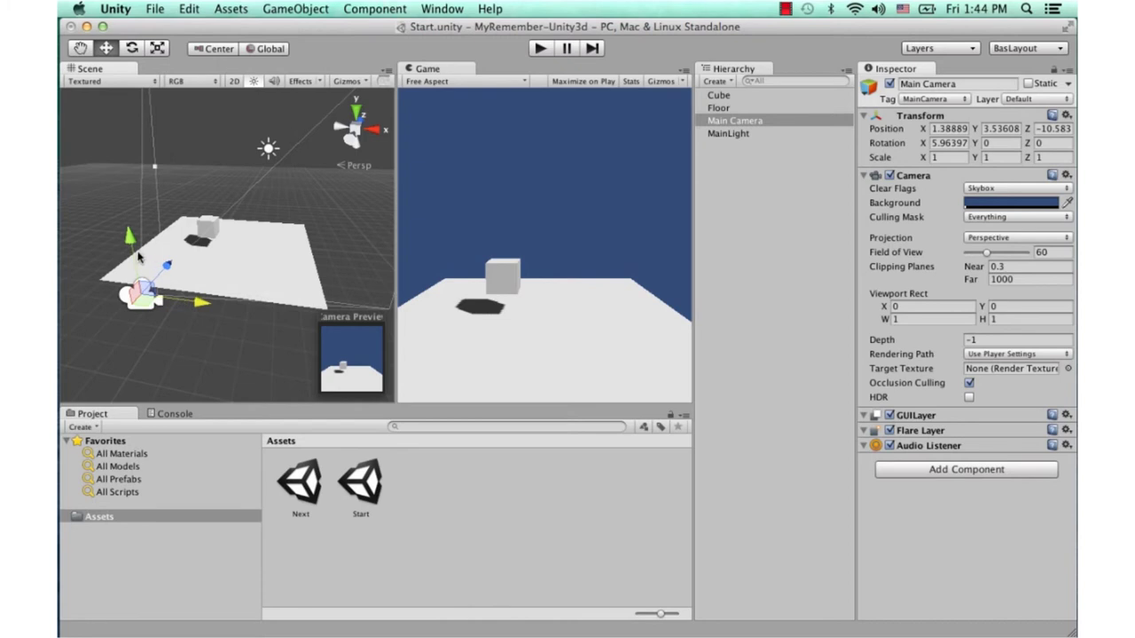
pyautogui.press('e')
pyautogui.moveTo(109, 266)
pyautogui.mouseDown()
pyautogui.moveTo(112, 257)
pyautogui.moveTo(109, 271)
pyautogui.mouseUp()
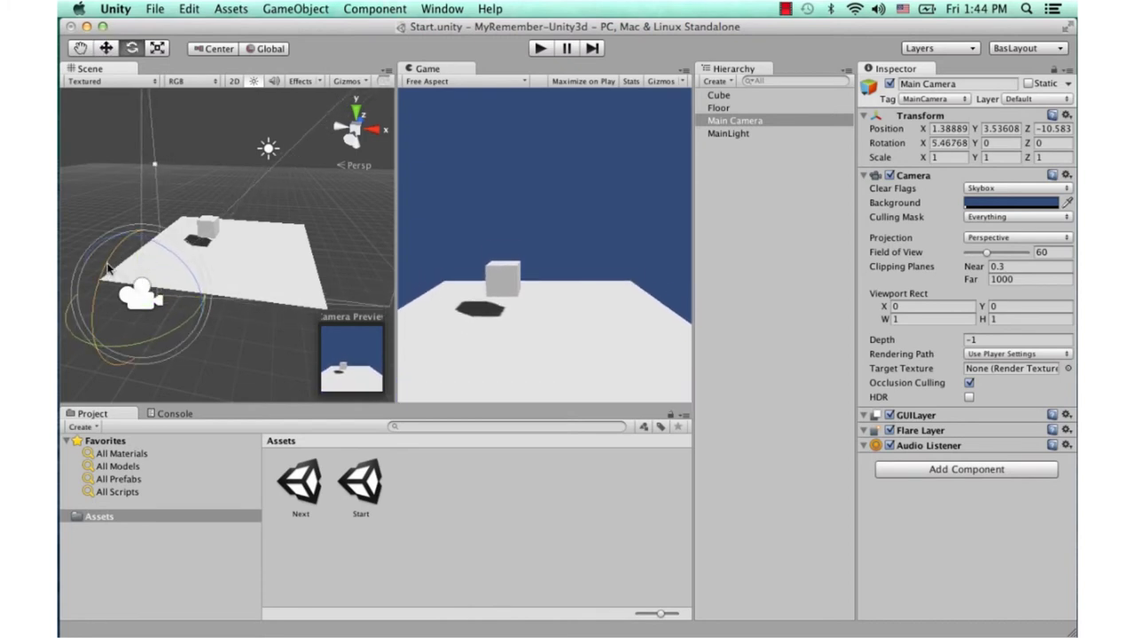
pyautogui.press('super+z')
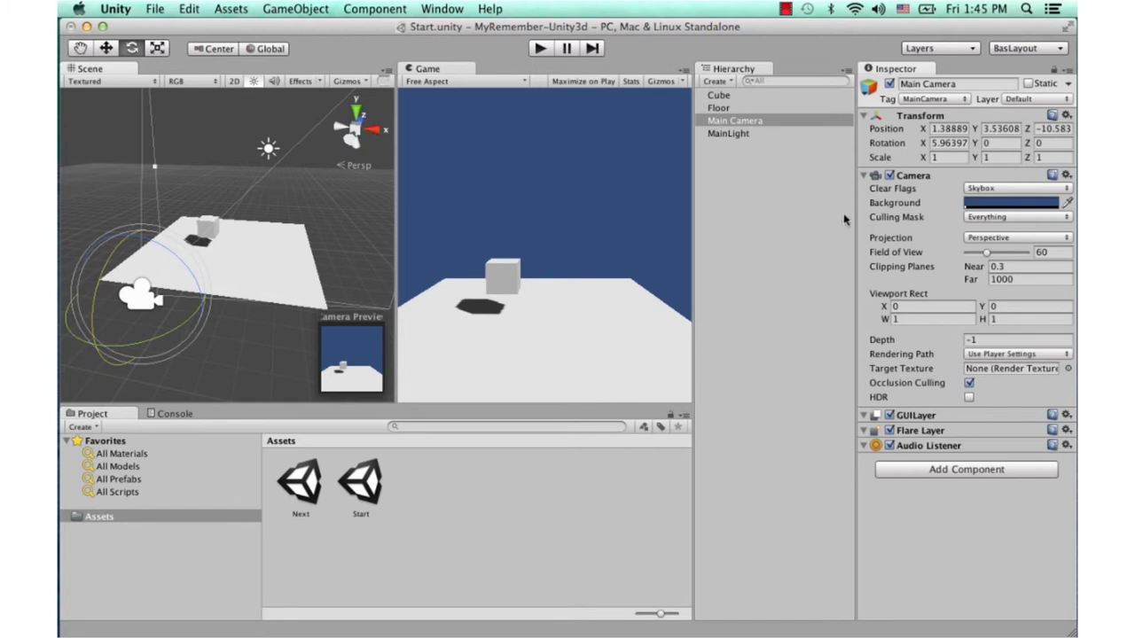
# Step: Try a cyan, then muted teal, background colour for the Main Camera
pyautogui.click(1011, 204)
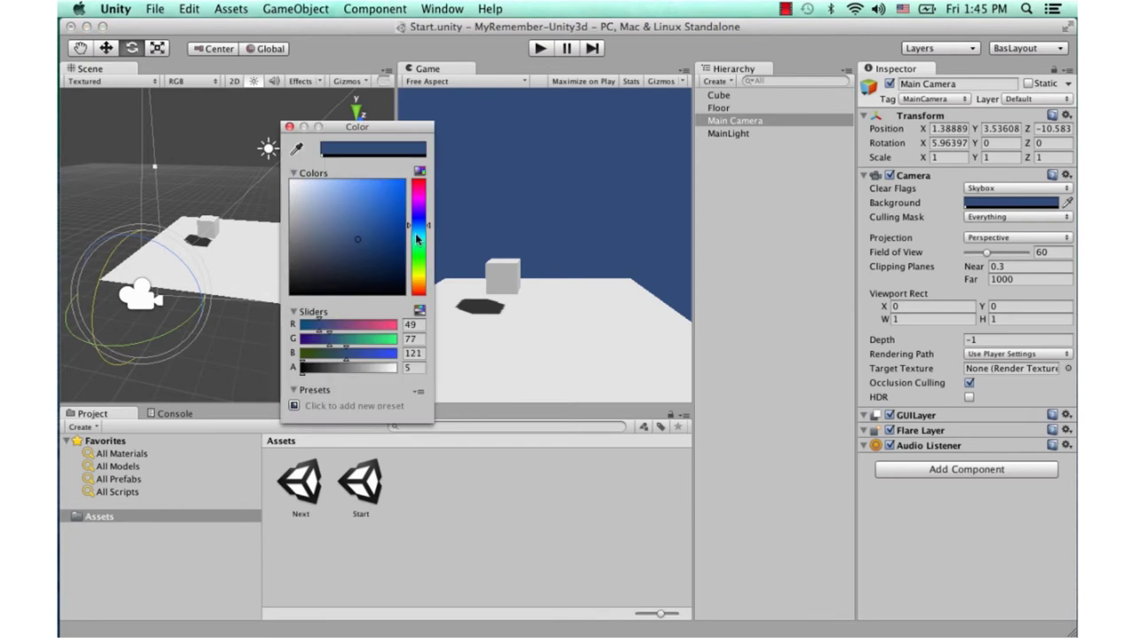
pyautogui.click(417, 235)
pyautogui.click(402, 200)
pyautogui.moveTo(397, 213)
pyautogui.mouseDown()
pyautogui.moveTo(335, 221)
pyautogui.moveTo(345, 227)
pyautogui.mouseUp()
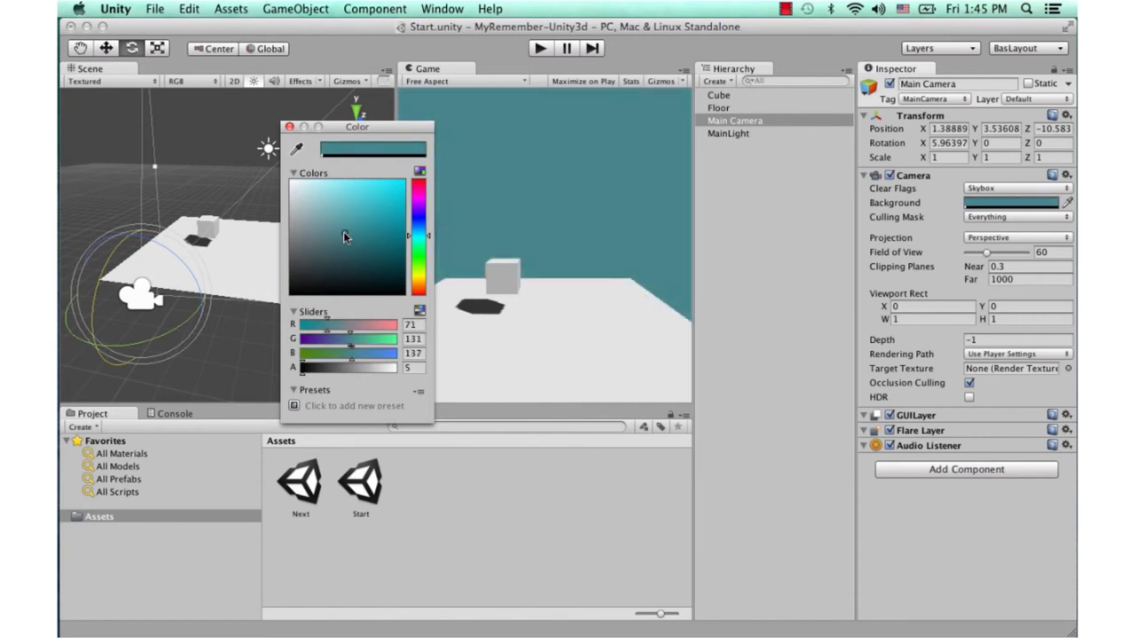
pyautogui.moveTo(347, 231); pyautogui.dragTo(346, 227)
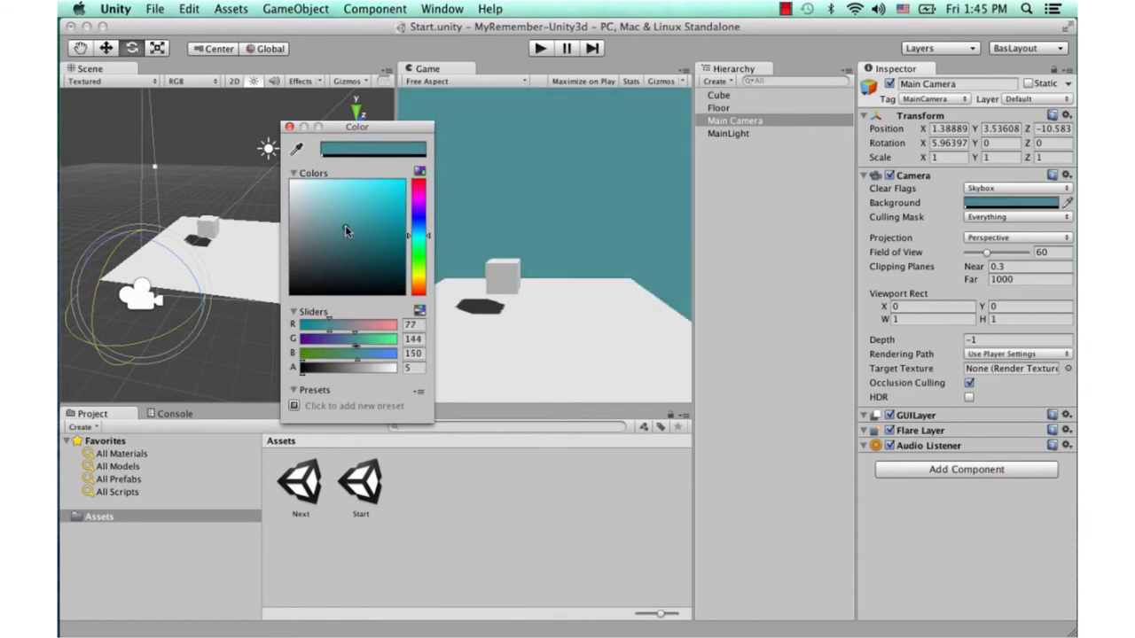
pyautogui.click(289, 127)
# Step: Change the camera background to blue and reset the Camera component to its defaults
pyautogui.click(991, 204)
pyautogui.moveTo(328, 243)
pyautogui.mouseDown()
pyautogui.moveTo(294, 194)
pyautogui.moveTo(422, 228)
pyautogui.mouseUp()
pyautogui.click(419, 232)
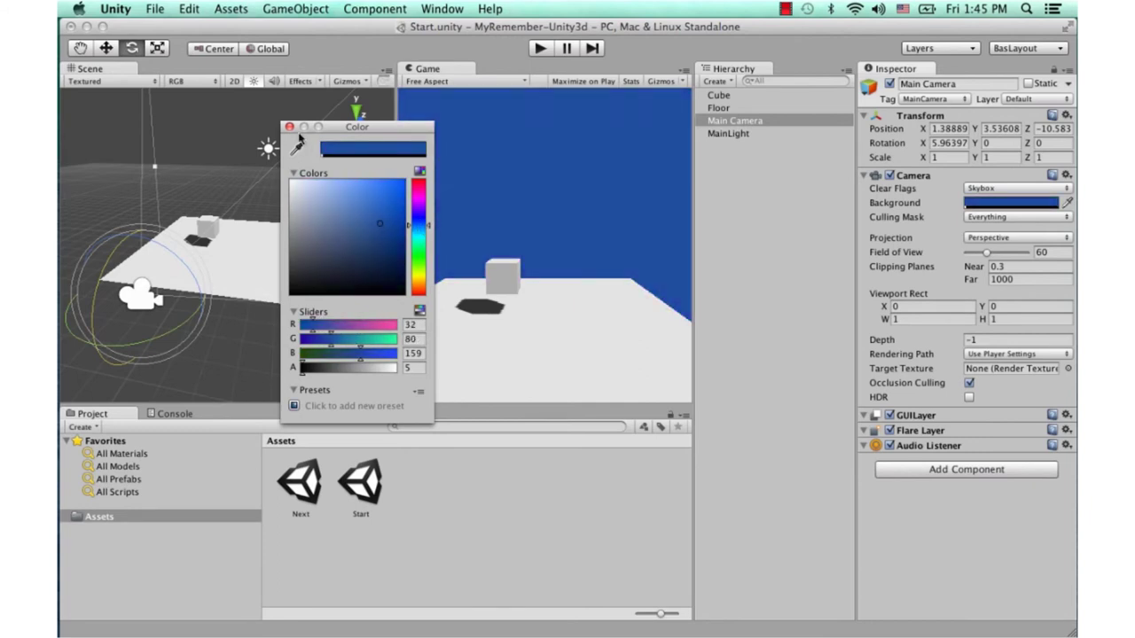
pyautogui.click(289, 127)
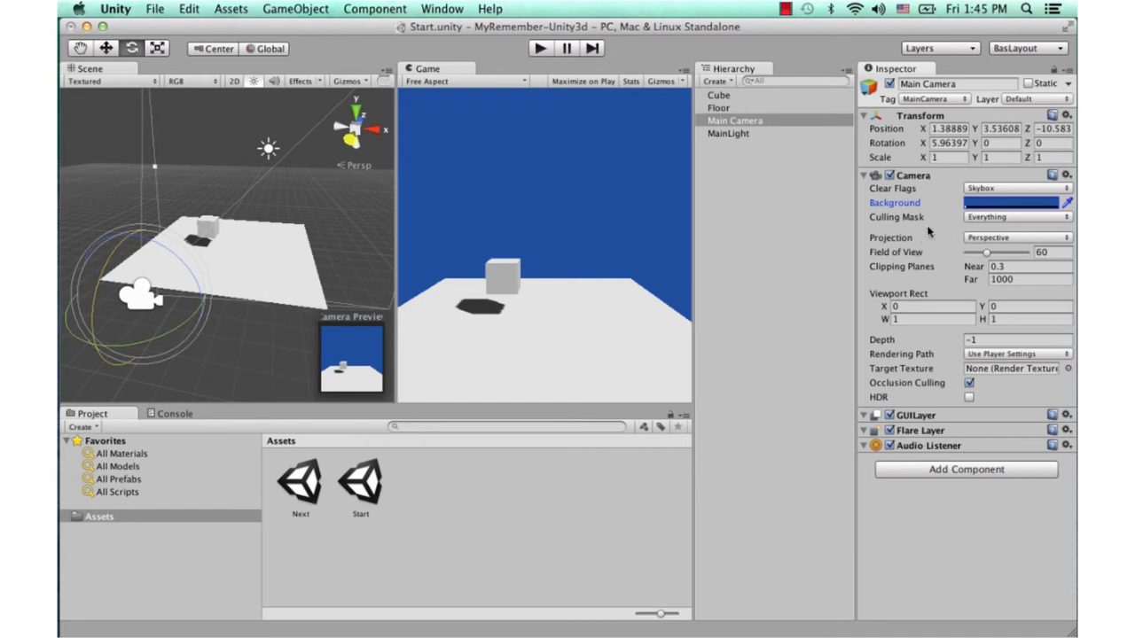
pyautogui.click(1067, 175)
pyautogui.click(1044, 190)
# Step: Review the Camera's Culling Mask layers, then display the Perspective and Orthographic projection choices
pyautogui.click(1067, 176)
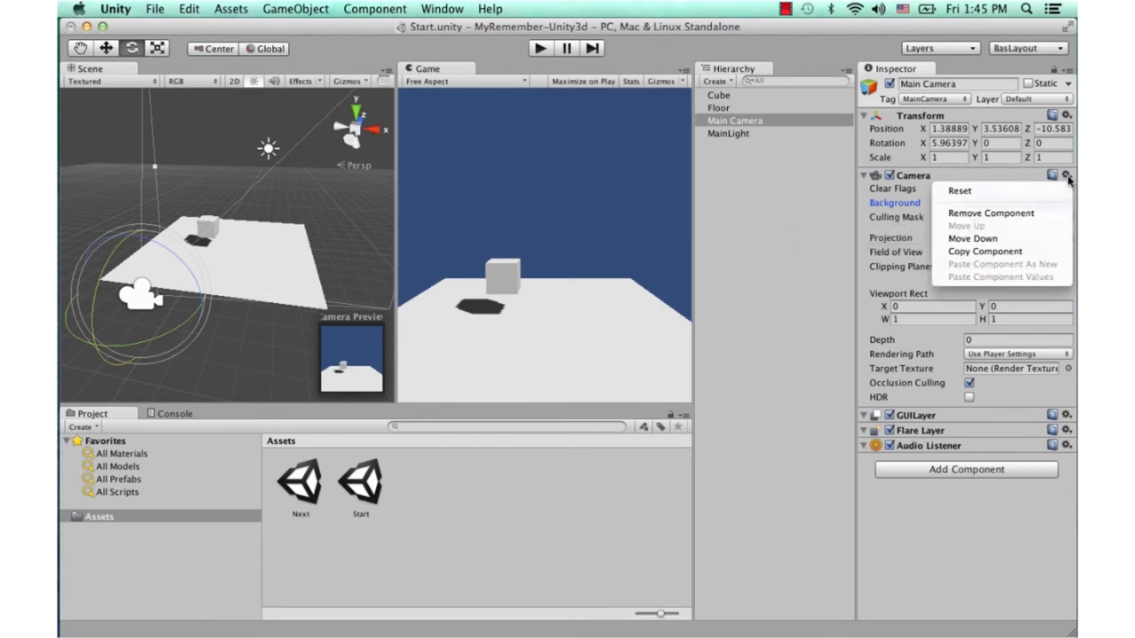
pyautogui.click(1024, 189)
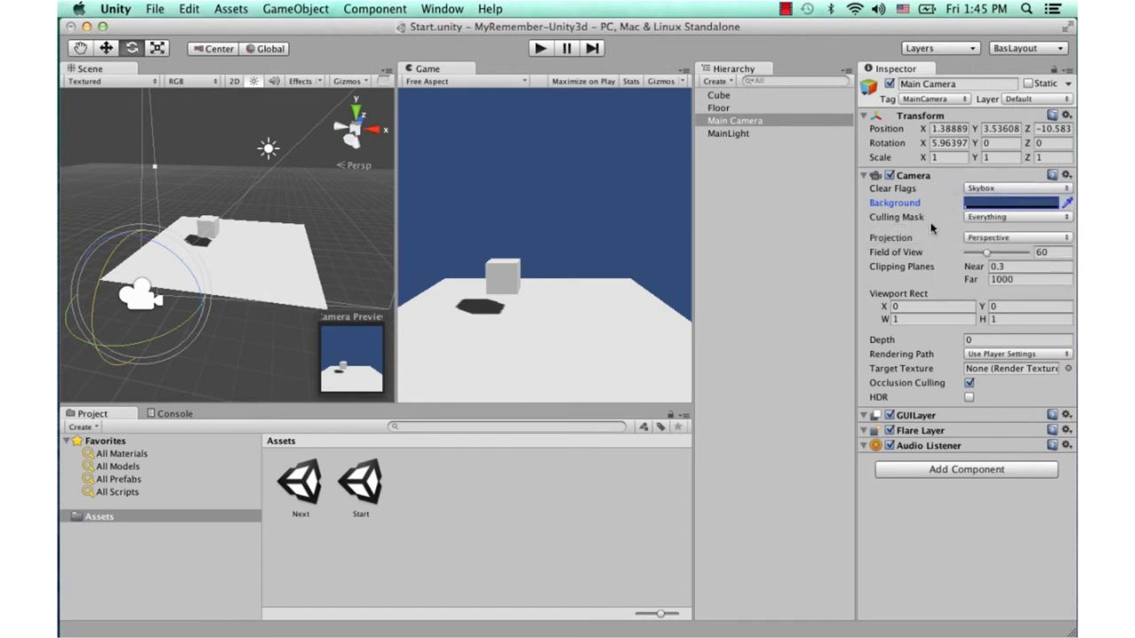
pyautogui.click(987, 220)
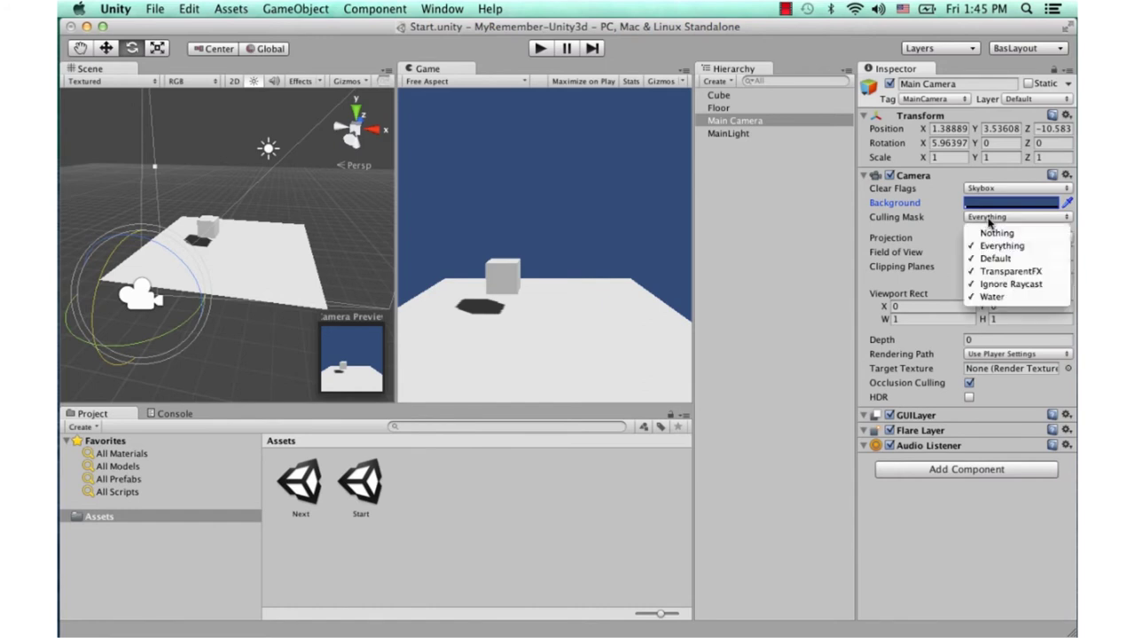
pyautogui.click(990, 221)
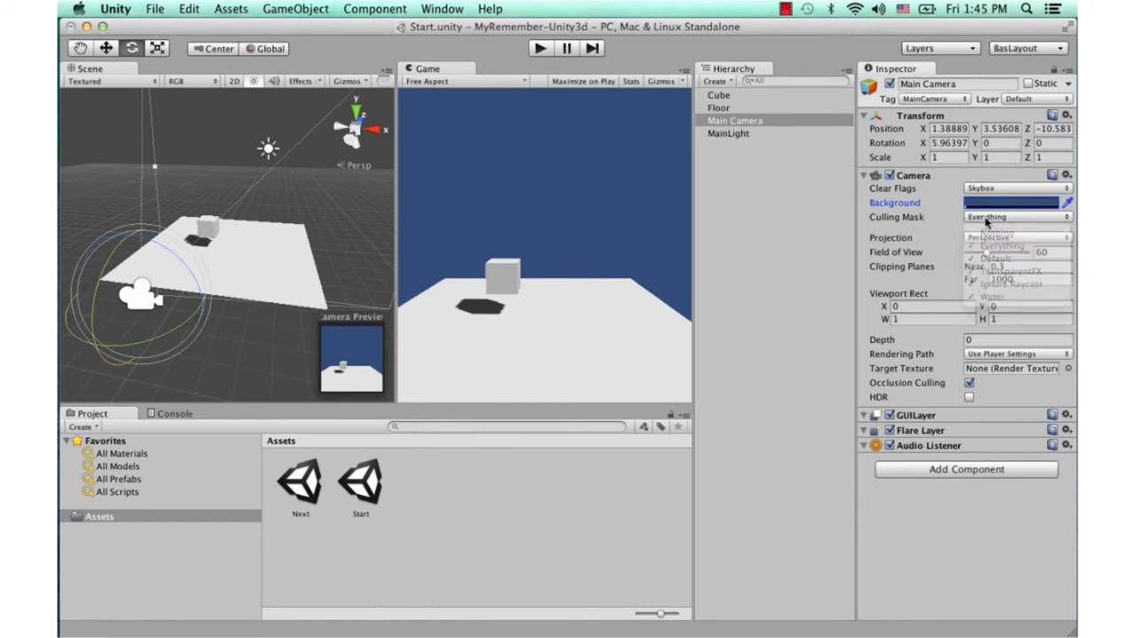
pyautogui.click(928, 242)
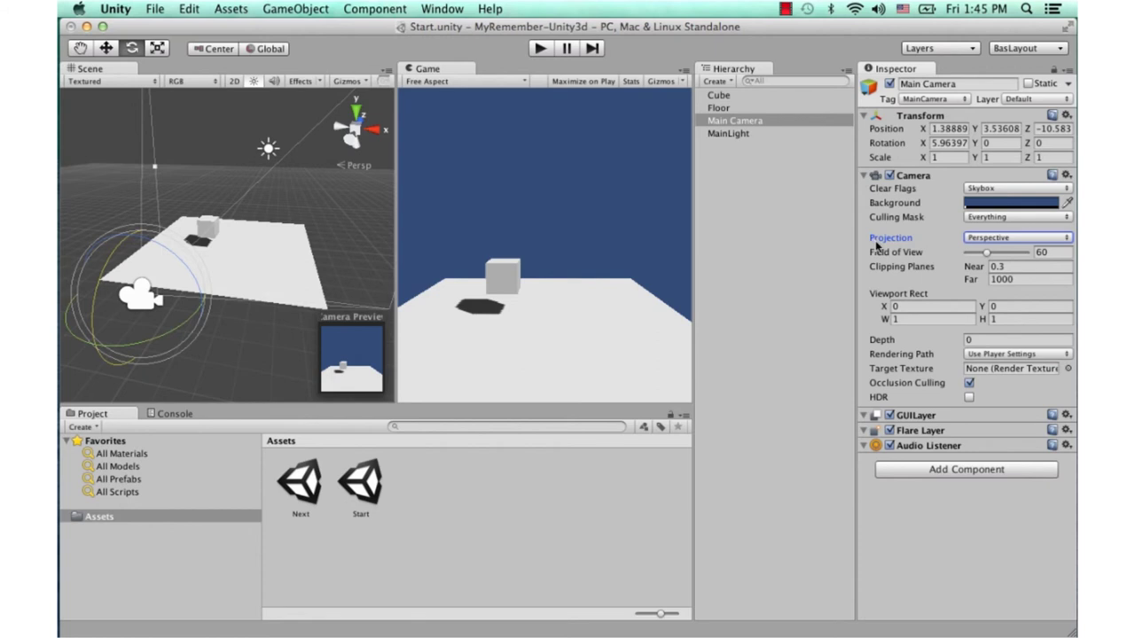
pyautogui.click(984, 239)
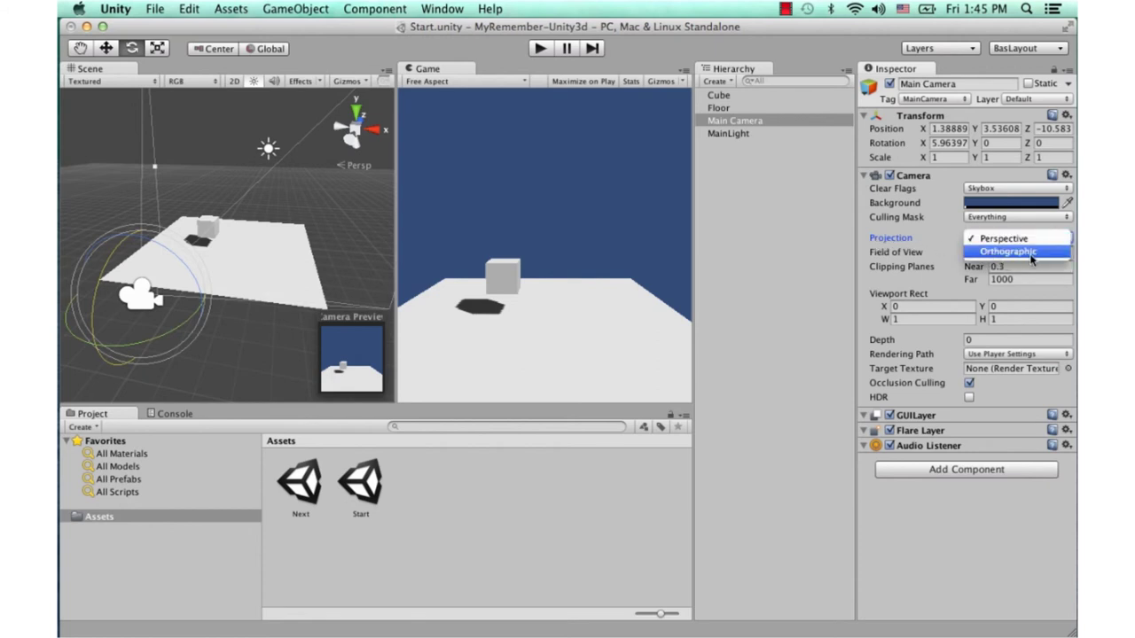
# Step: Toggle the camera between Orthographic and Perspective, ending on Perspective with Field of View 60
pyautogui.click(1032, 254)
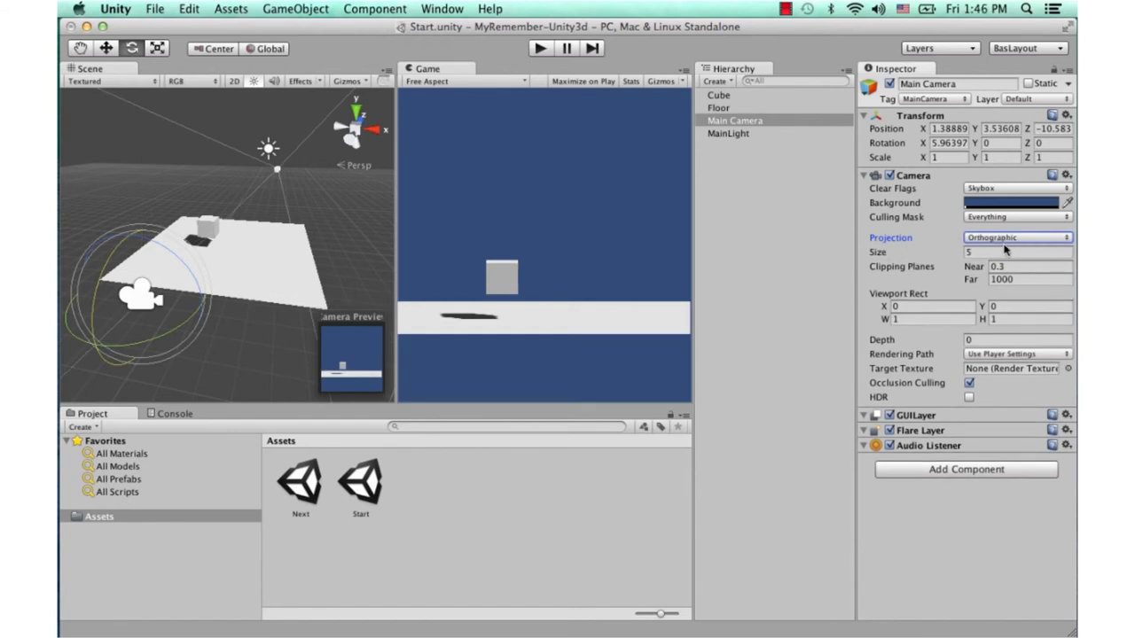
pyautogui.click(1008, 245)
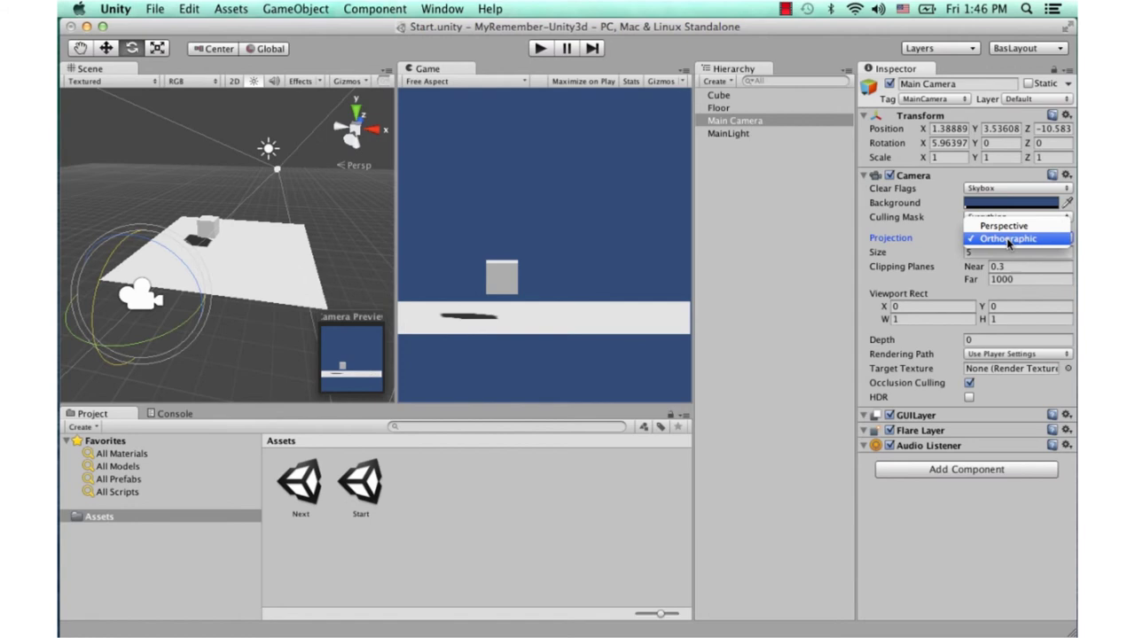
pyautogui.click(1008, 233)
pyautogui.click(1009, 238)
pyautogui.click(1008, 252)
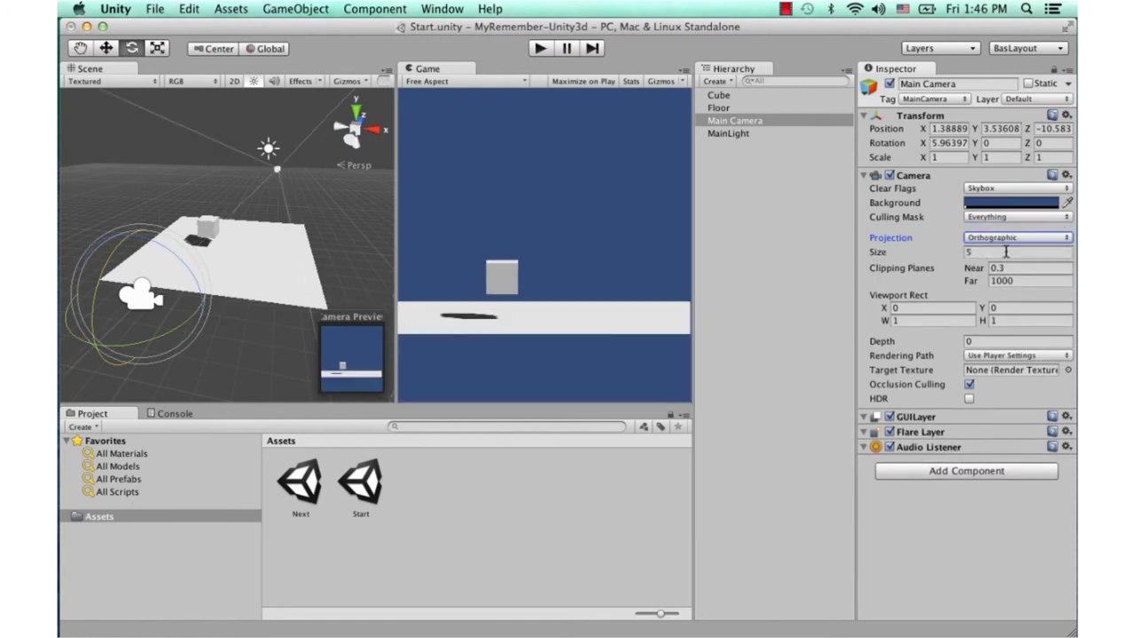
pyautogui.click(1001, 237)
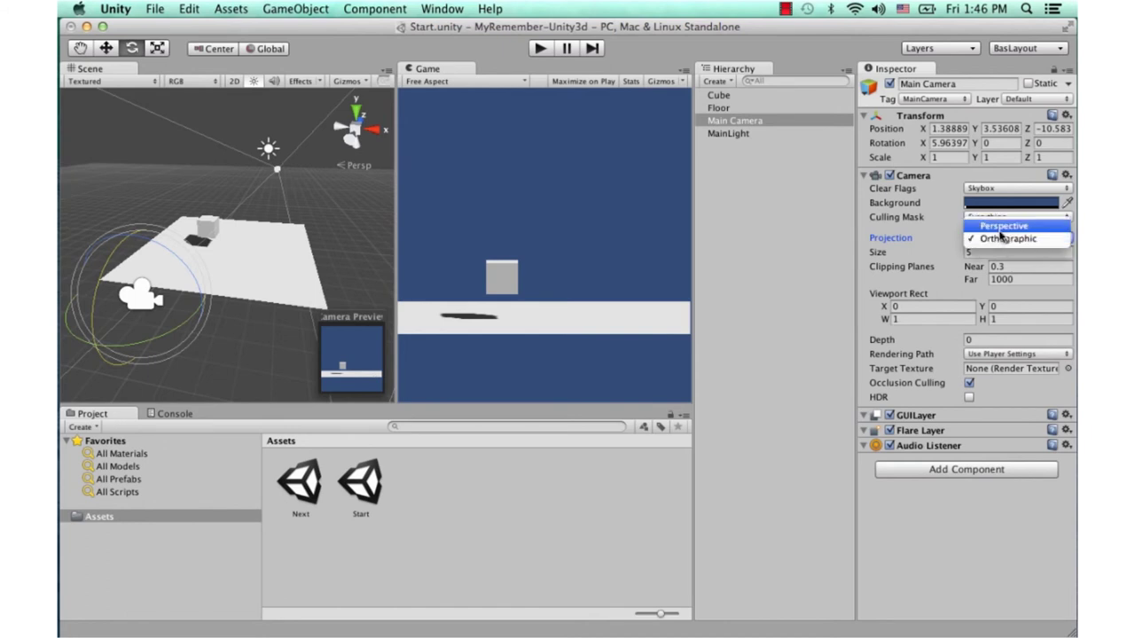
pyautogui.click(1000, 228)
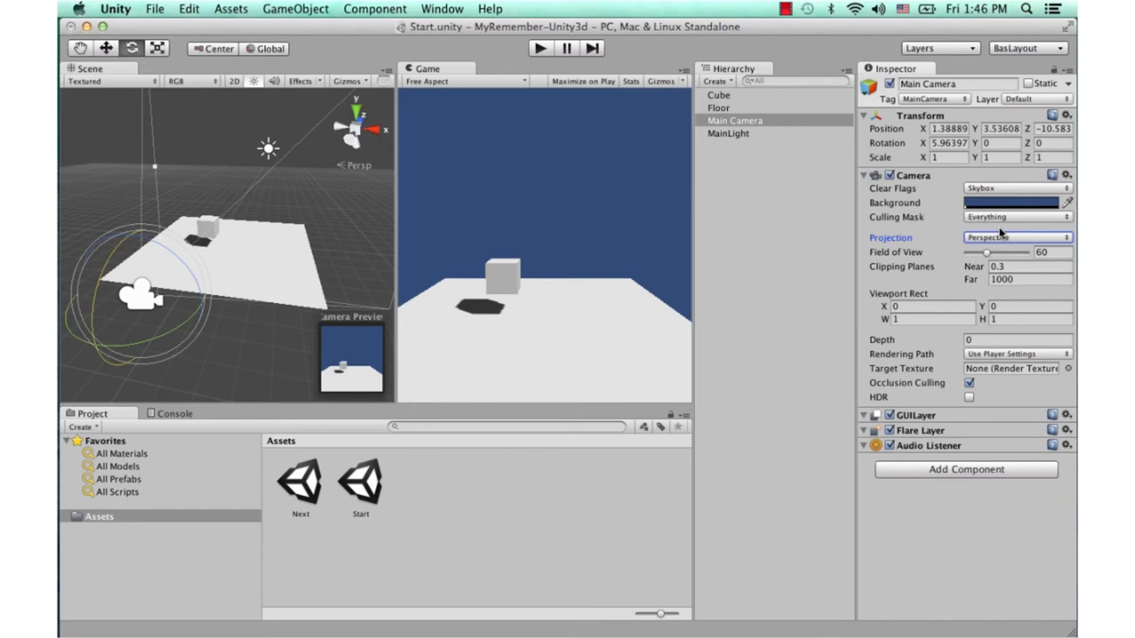
# Step: Slide the cube along Z to about -2.06, undoing a stray move, then select the Main Camera
pyautogui.click(207, 225)
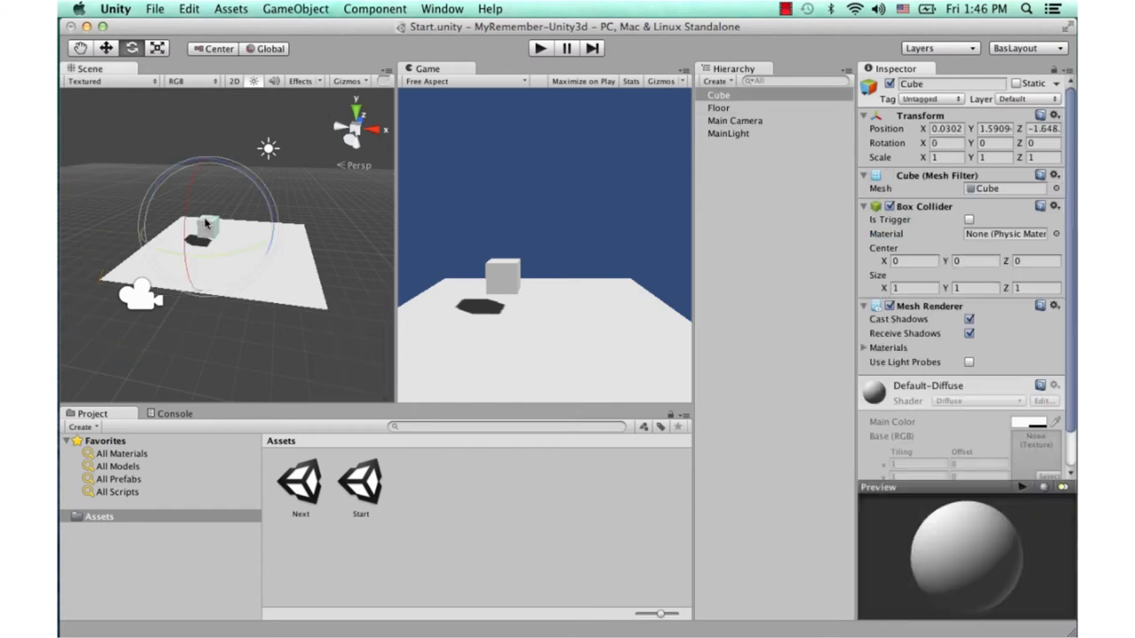
pyautogui.press('w')
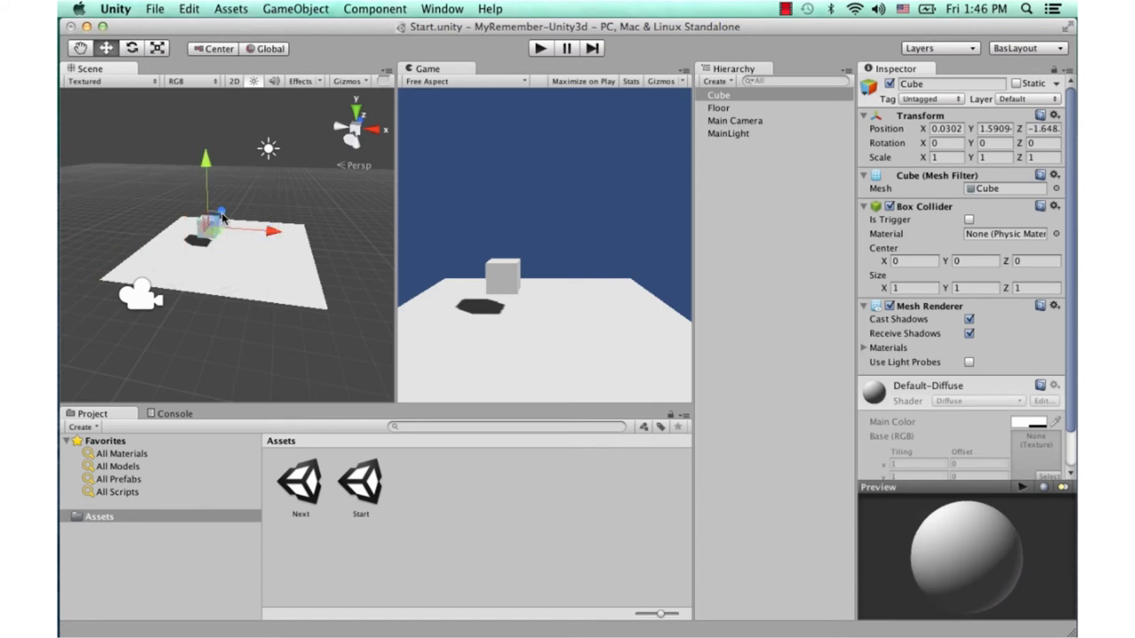
pyautogui.moveTo(211, 223); pyautogui.dragTo(295, 140)
pyautogui.press('super+z')
pyautogui.moveTo(263, 201)
pyautogui.keyDown('alt'); pyautogui.mouseDown()
pyautogui.moveTo(292, 198)
pyautogui.moveTo(307, 158)
pyautogui.moveTo(265, 184)
pyautogui.moveTo(296, 172)
pyautogui.moveTo(230, 264)
pyautogui.moveTo(263, 241)
pyautogui.mouseUp(); pyautogui.keyUp('alt')
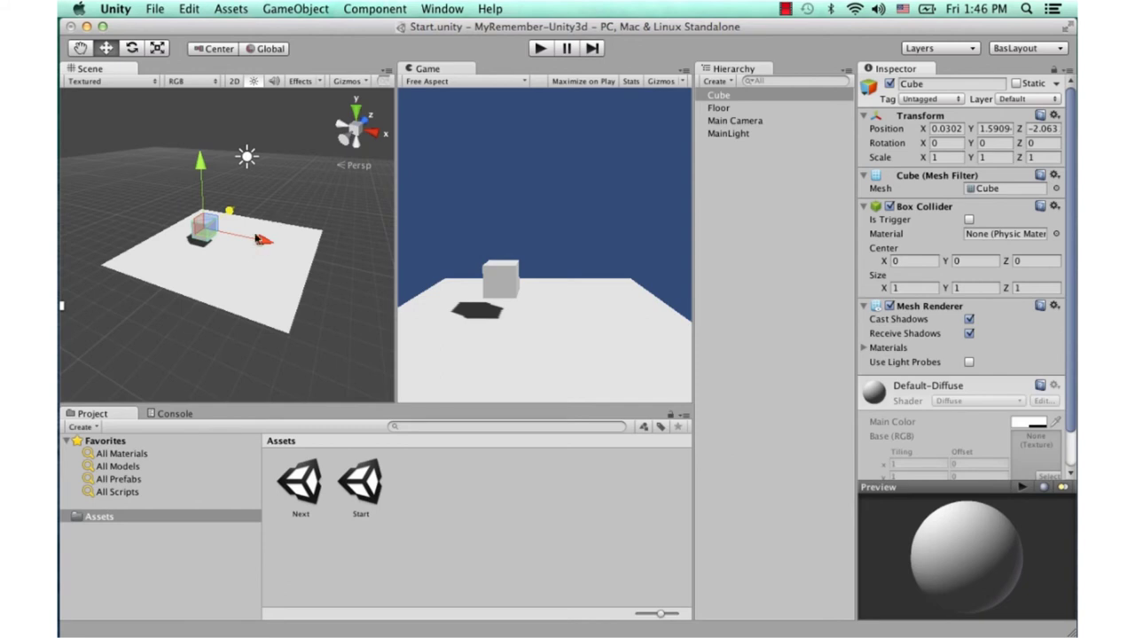
pyautogui.keyDown('alt'); pyautogui.moveTo(135, 327); pyautogui.dragTo(115, 297); pyautogui.keyUp('alt')
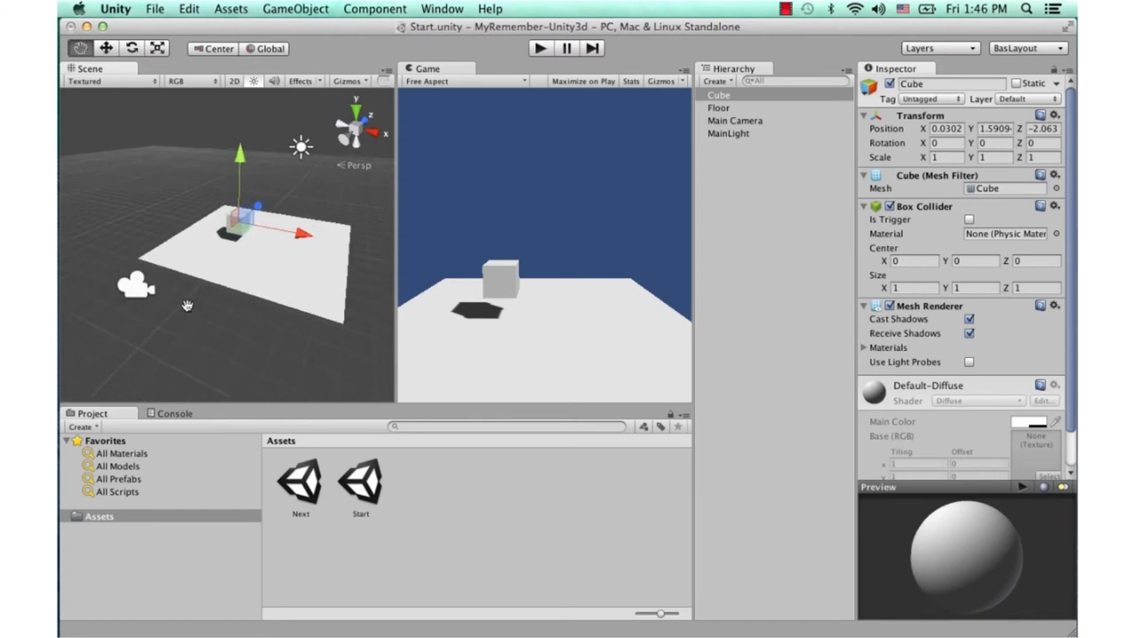
pyautogui.click(118, 292)
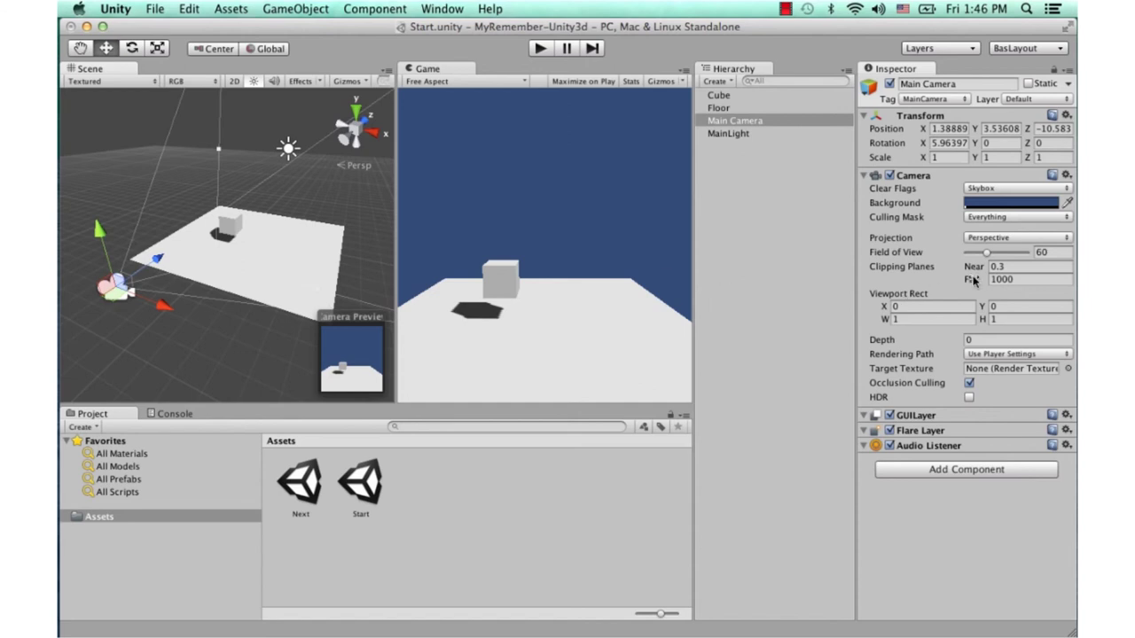
# Step: Switch the Main Camera's projection to Orthographic at Size 5
pyautogui.click(1011, 240)
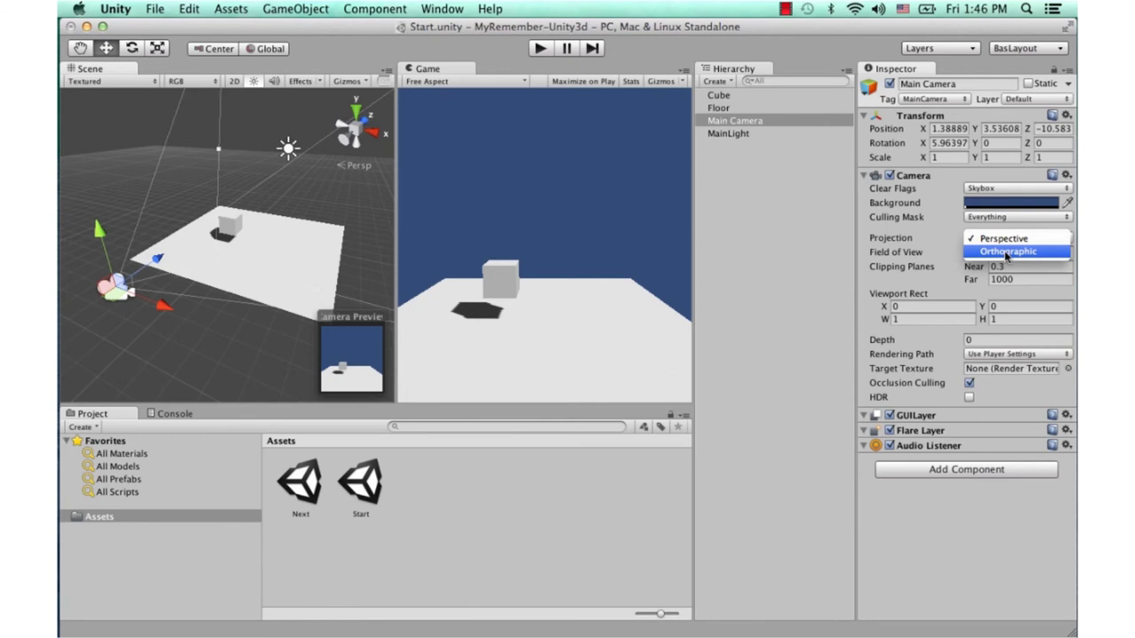
pyautogui.click(1007, 252)
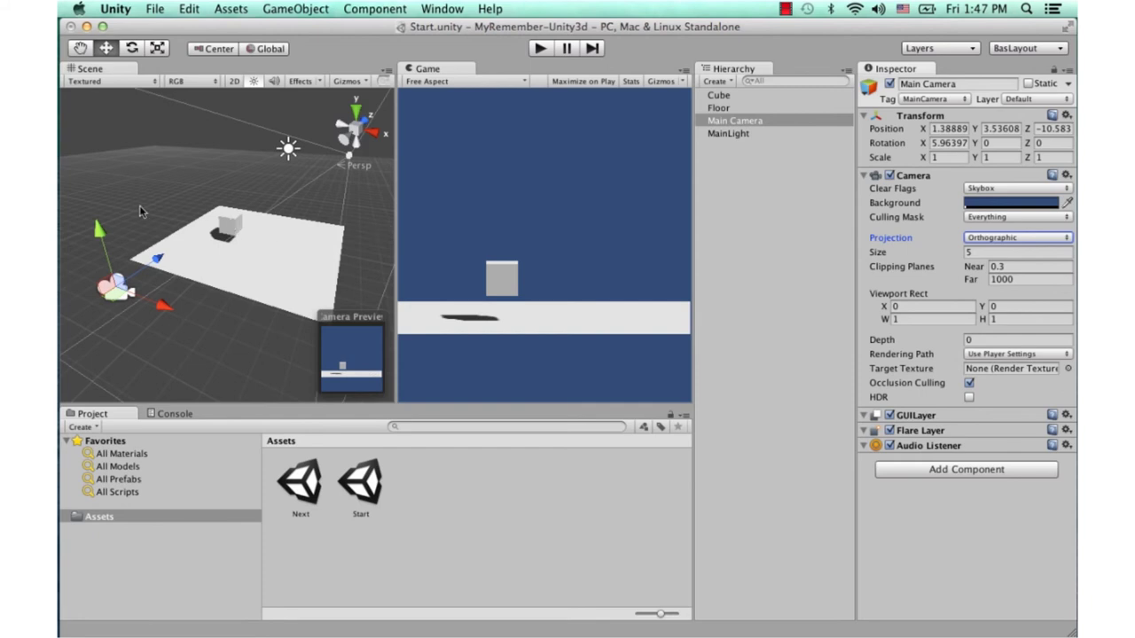
pyautogui.keyDown('alt'); pyautogui.moveTo(172, 203); pyautogui.dragTo(199, 193); pyautogui.keyUp('alt')
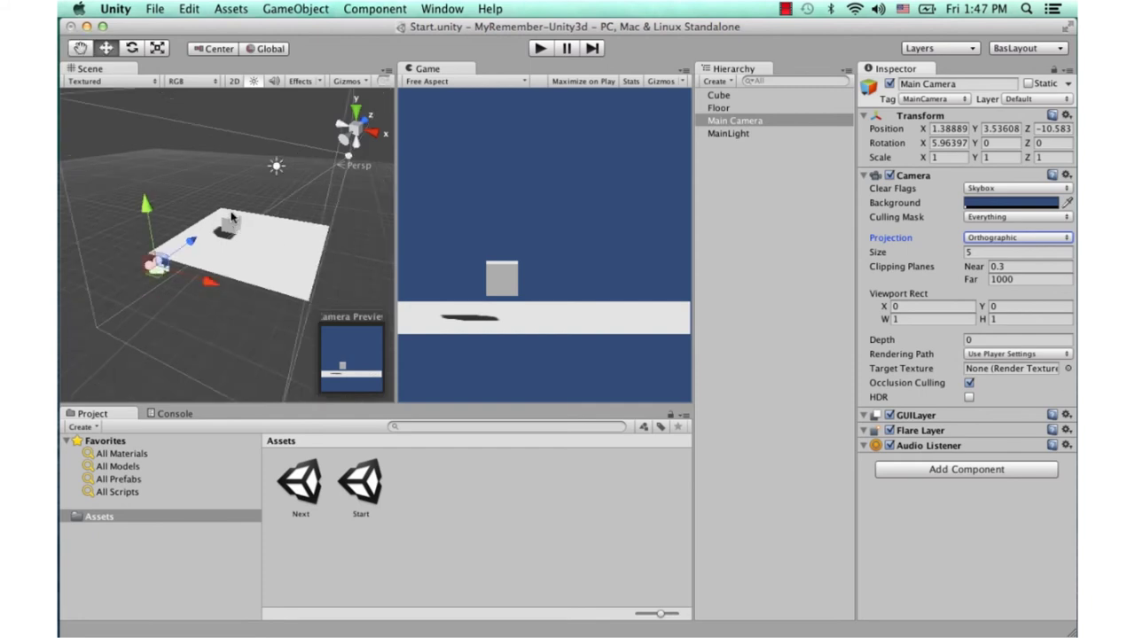
# Step: Select the Cube and drag it upward in the Scene view
pyautogui.click(199, 192)
pyautogui.click(234, 227)
pyautogui.moveTo(255, 206)
pyautogui.mouseDown()
pyautogui.moveTo(285, 181)
pyautogui.moveTo(279, 226)
pyautogui.moveTo(321, 224)
pyautogui.moveTo(175, 236)
pyautogui.mouseUp()
# Step: Slide the Cube along Z to about -4.14, then select the Main Camera with the Rotate tool
pyautogui.click(85, 214)
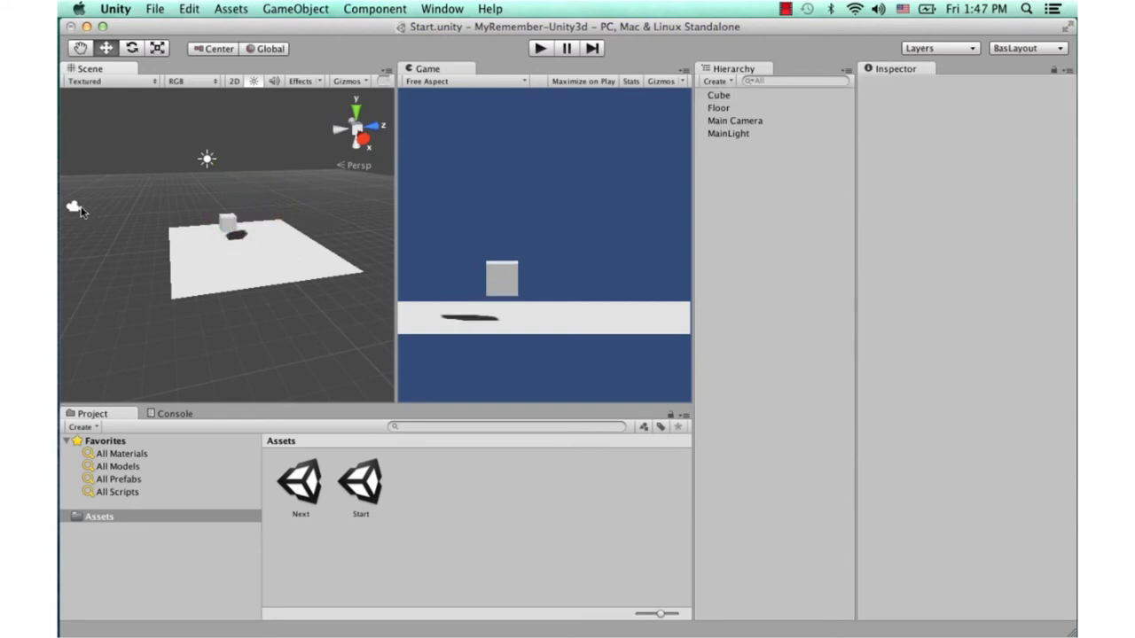
pyautogui.click(75, 207)
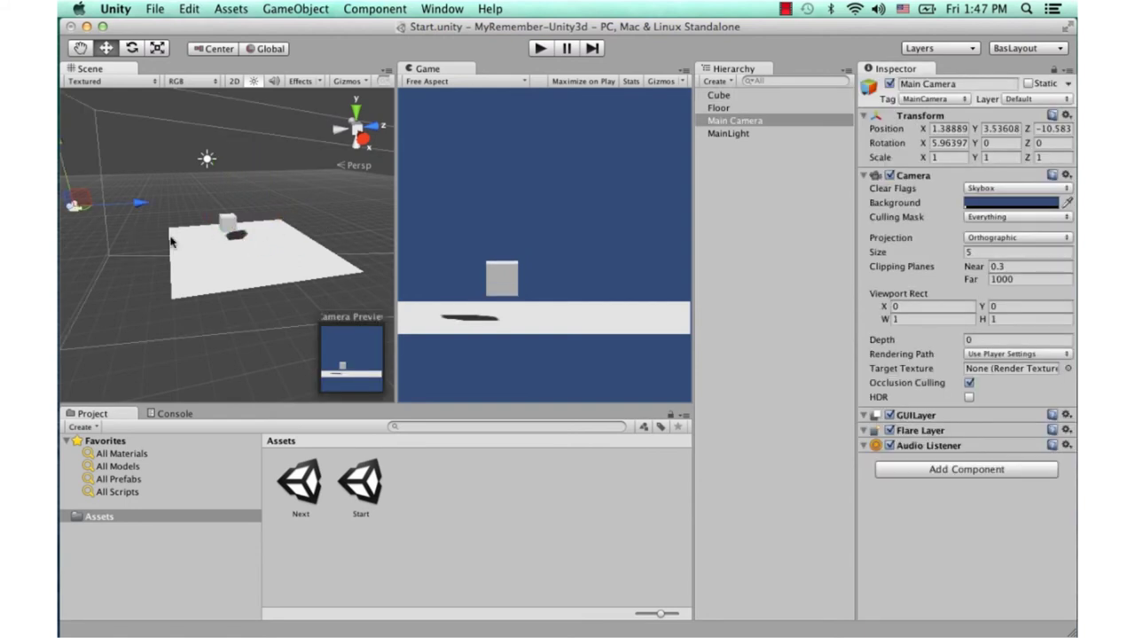
pyautogui.moveTo(206, 248)
pyautogui.keyDown('alt'); pyautogui.mouseDown()
pyautogui.moveTo(168, 194)
pyautogui.moveTo(243, 267)
pyautogui.mouseUp(); pyautogui.keyUp('alt')
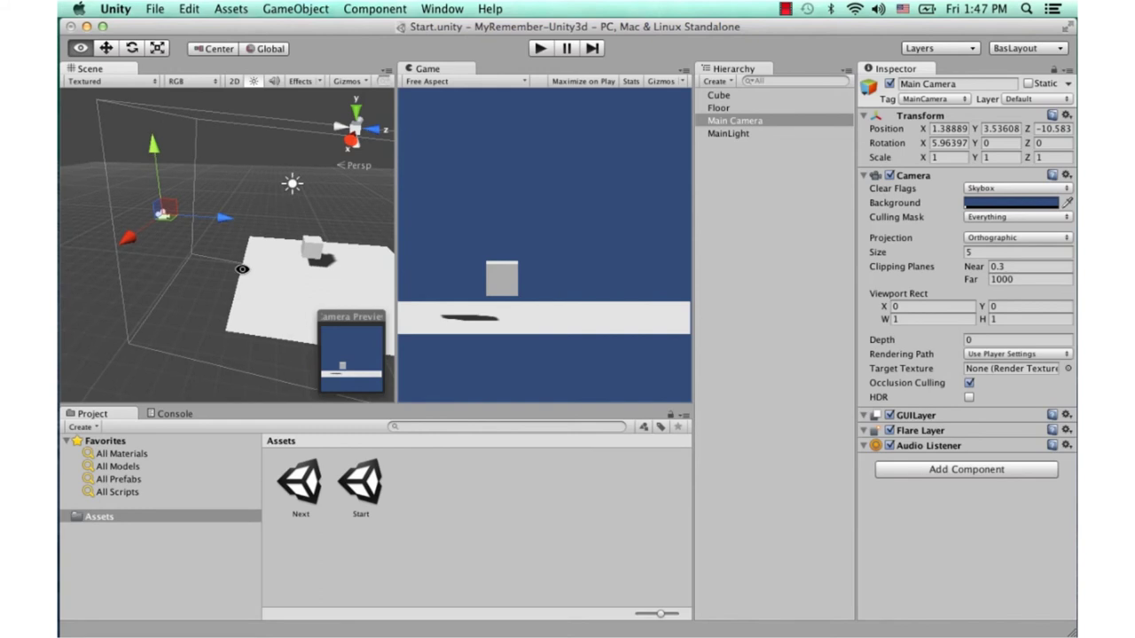
pyautogui.click(311, 248)
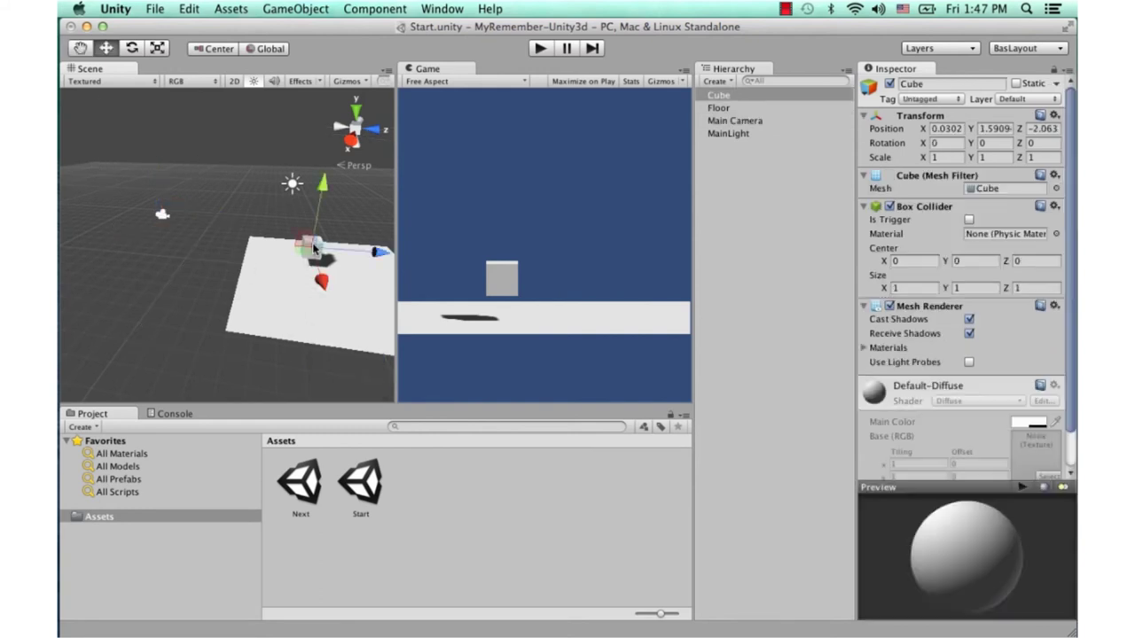
pyautogui.moveTo(350, 259)
pyautogui.mouseDown()
pyautogui.moveTo(388, 255)
pyautogui.moveTo(321, 255)
pyautogui.mouseUp()
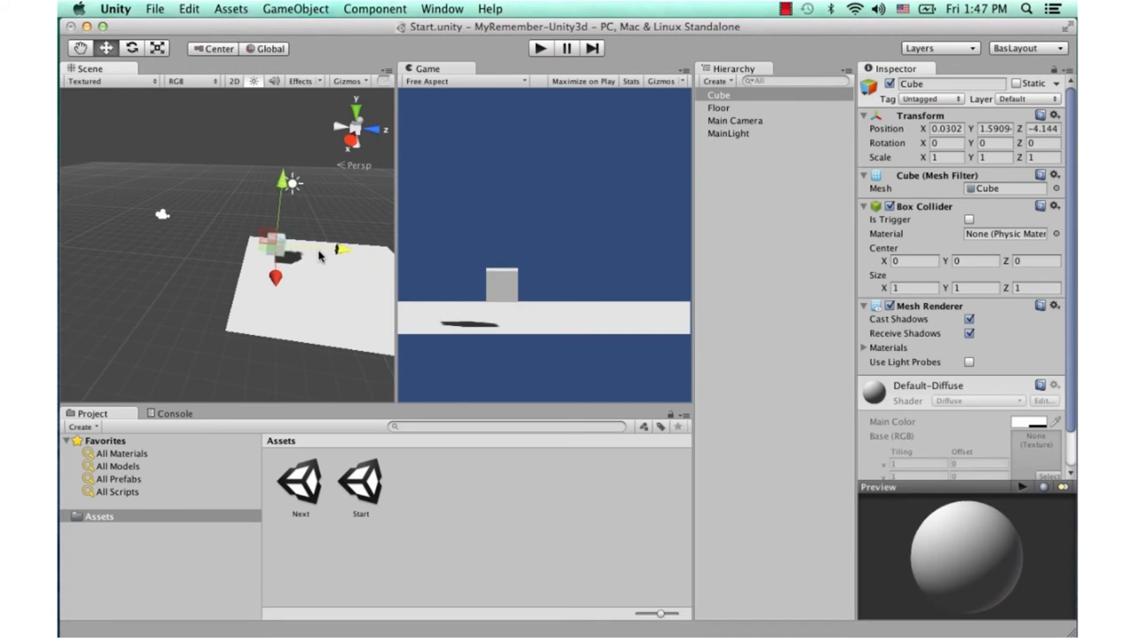
pyautogui.click(165, 214)
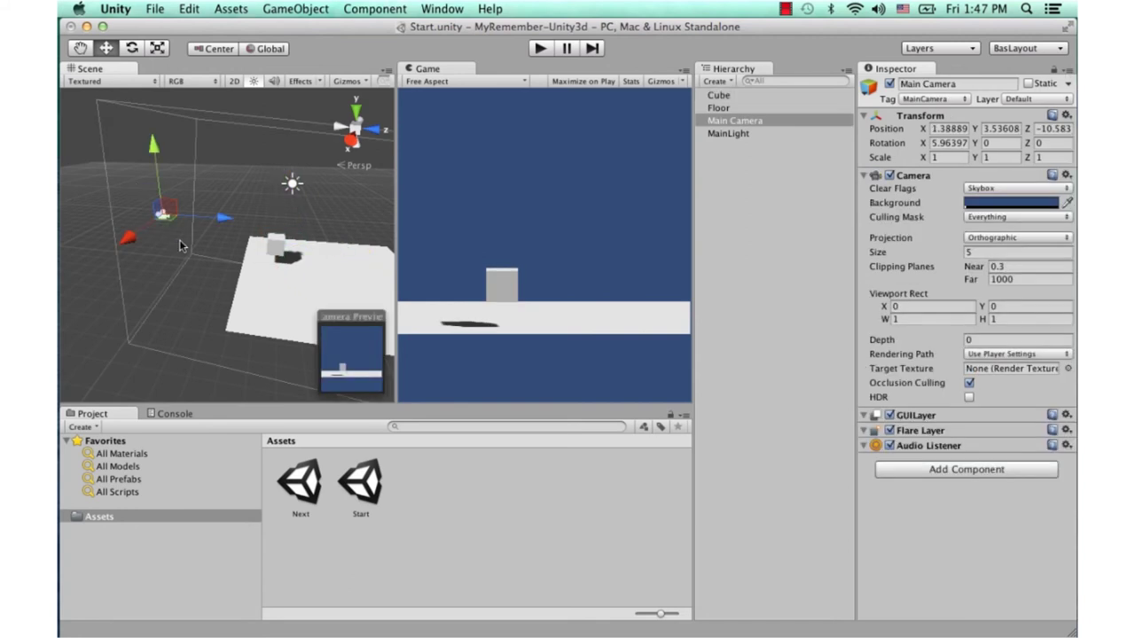
pyautogui.press('e')
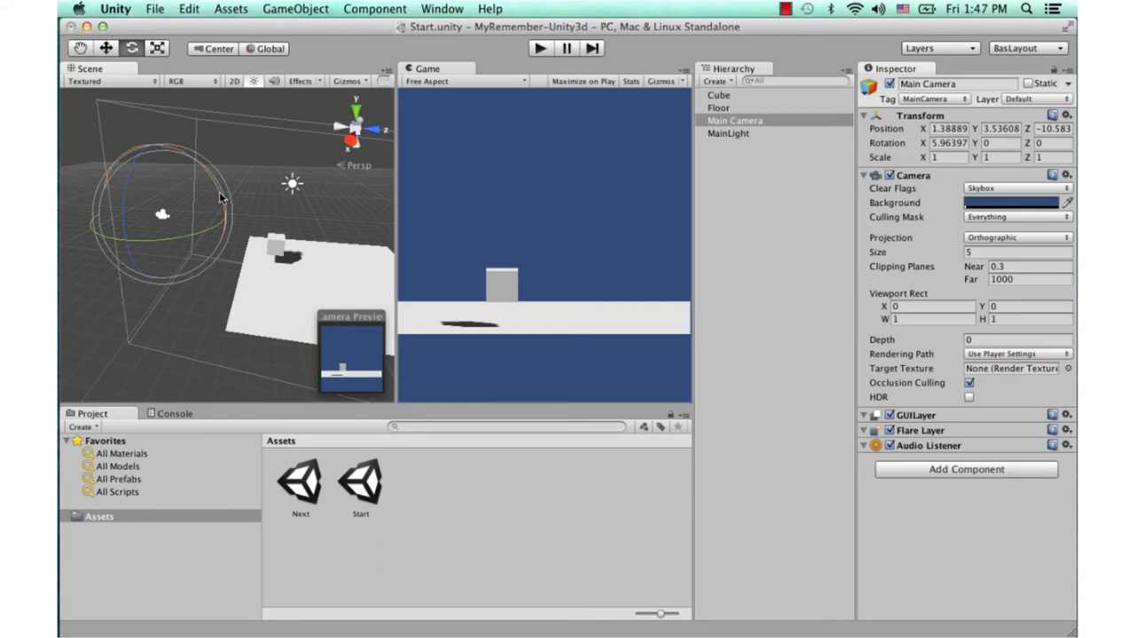
# Step: Set the Main Camera's X rotation to 0 so its rotation reads 0, 0, 0
pyautogui.click(965, 143)
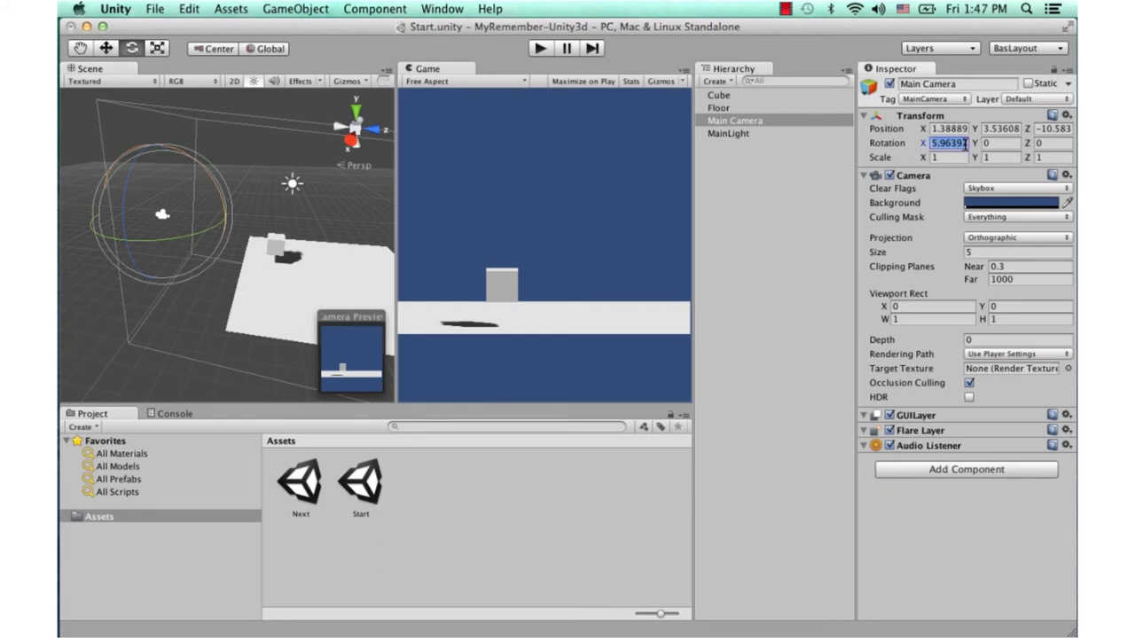
pyautogui.write('0')
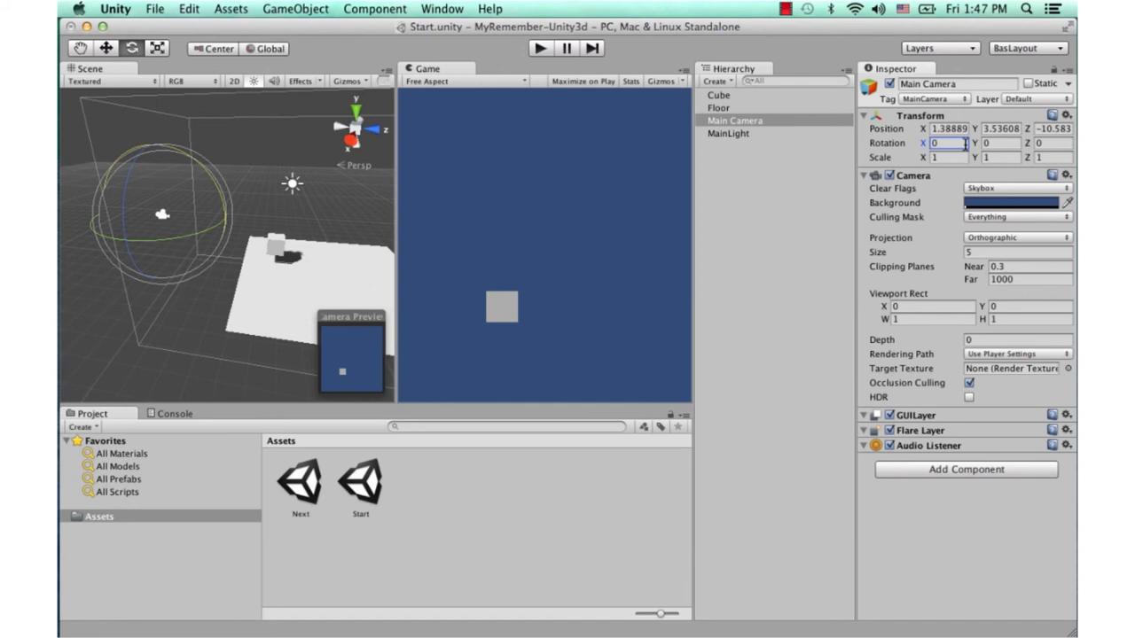
pyautogui.press('alt')
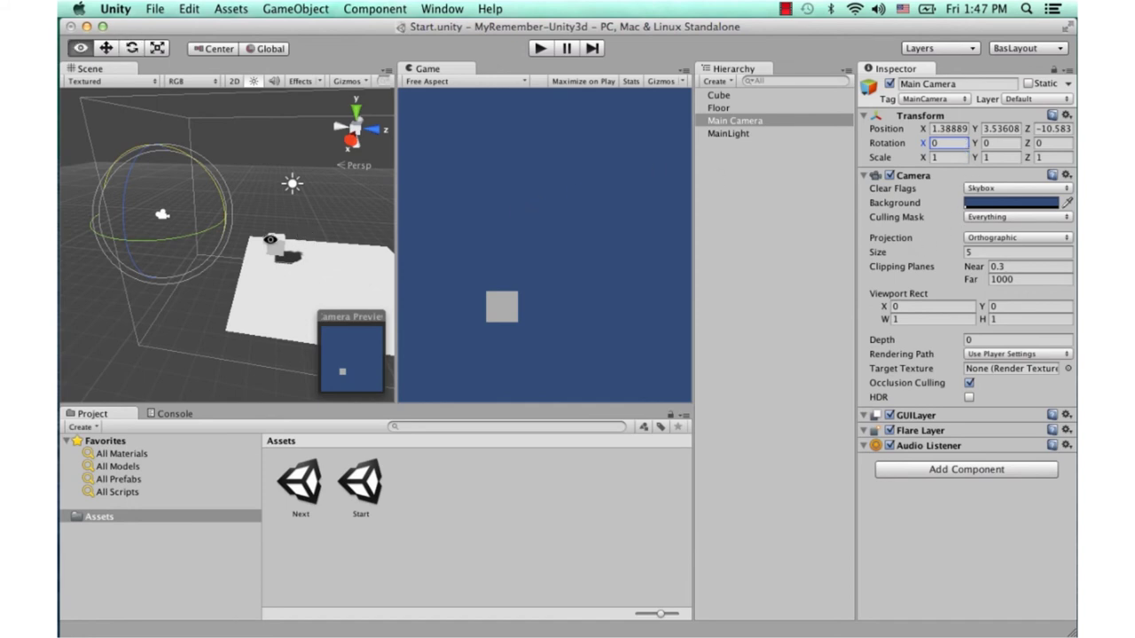
pyautogui.keyDown('alt'); pyautogui.moveTo(271, 239); pyautogui.dragTo(398, 257); pyautogui.keyUp('alt')
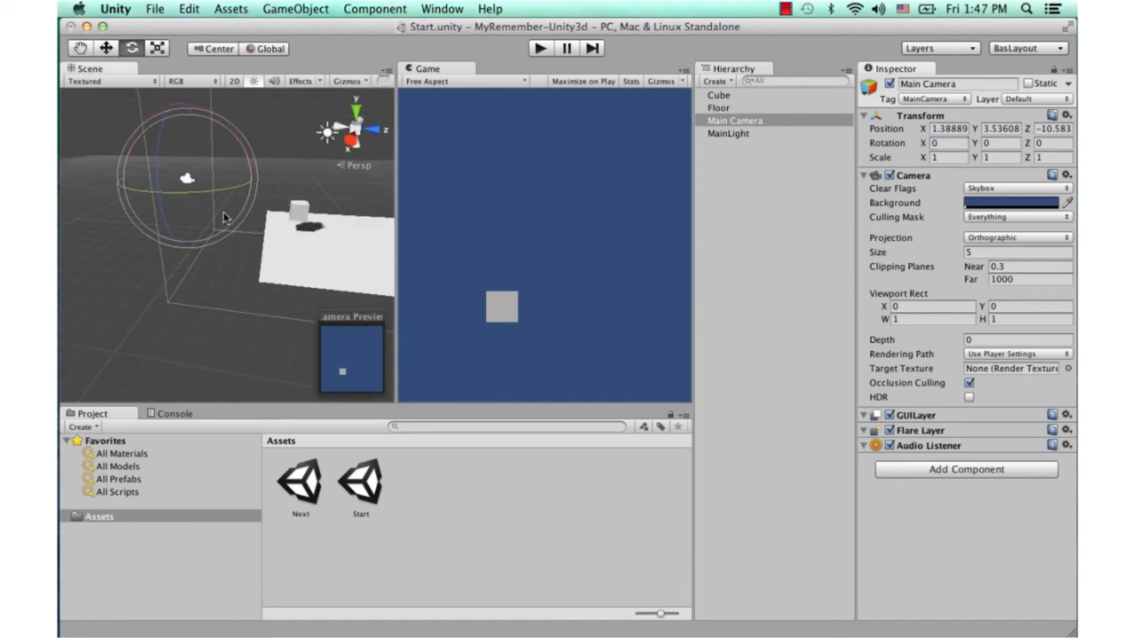
pyautogui.press('w')
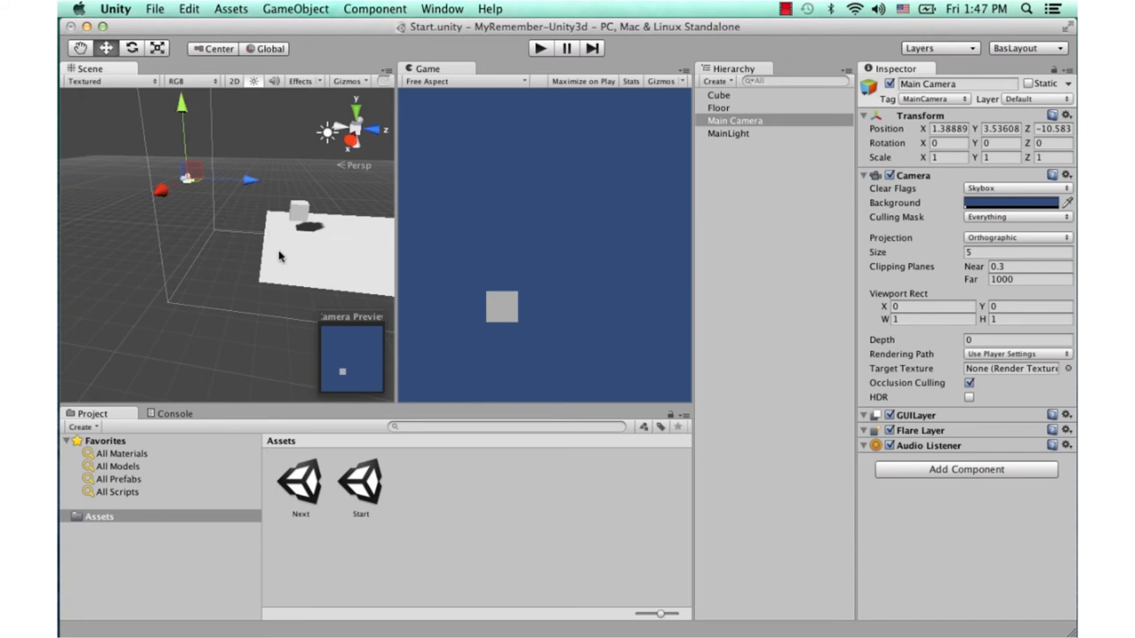
pyautogui.press('e')
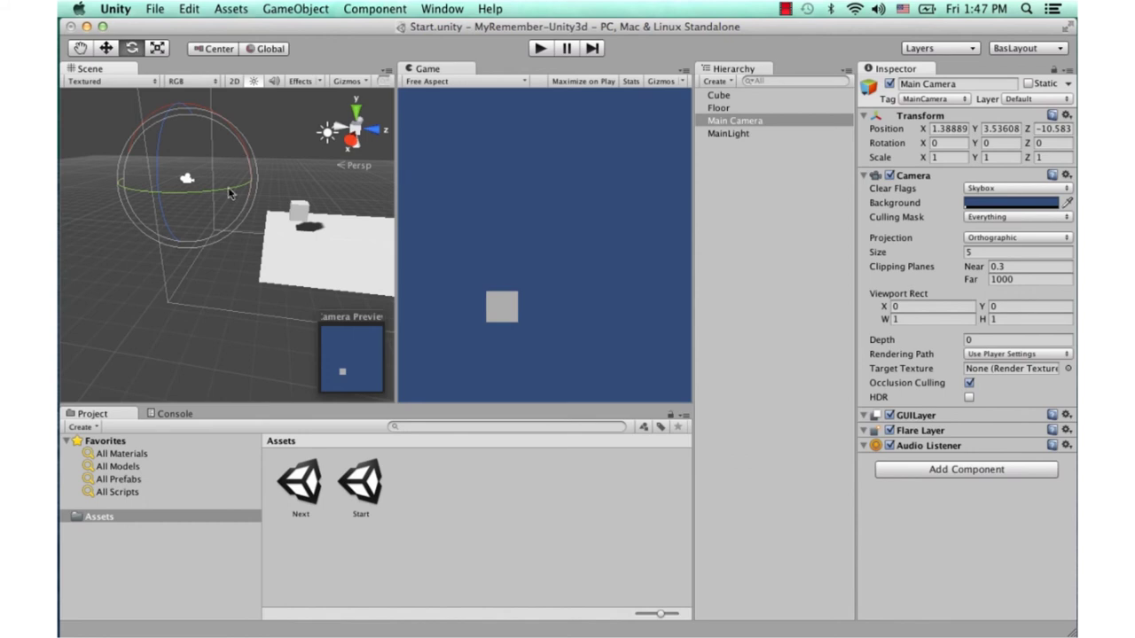
pyautogui.press('w')
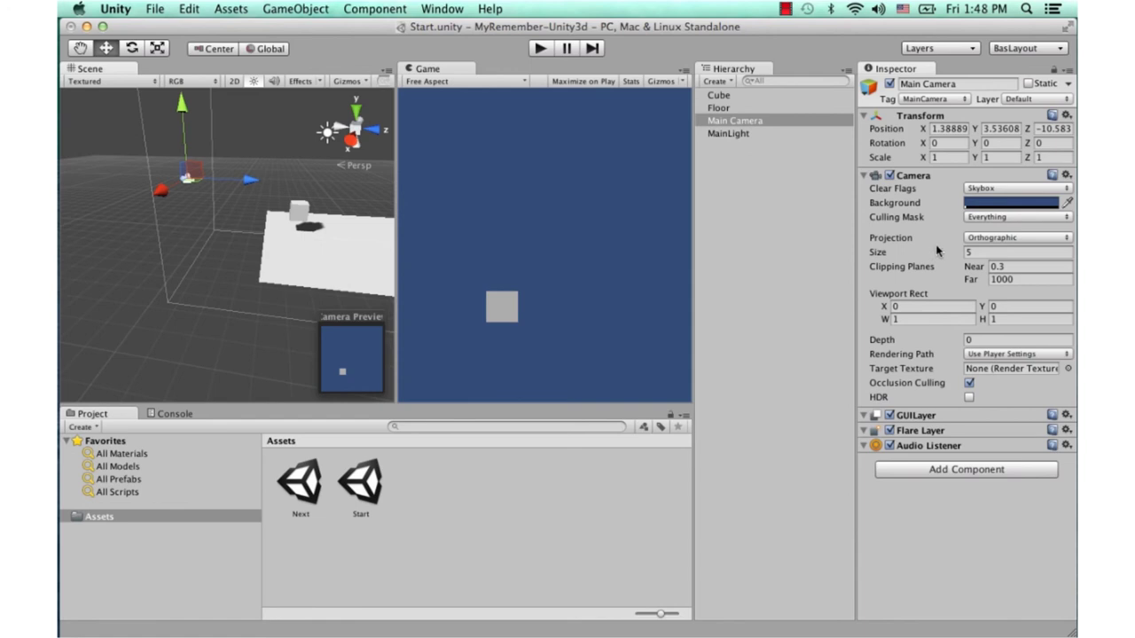
# Step: Keep Orthographic projection and nudge the Cube along the floor to Z about -3.99
pyautogui.click(991, 241)
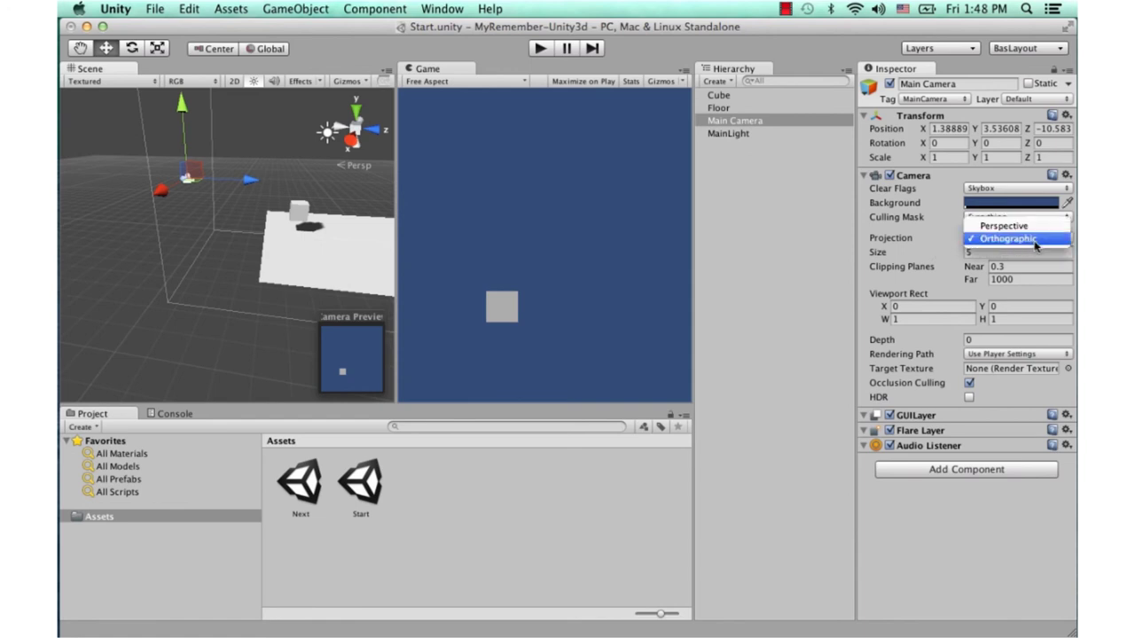
pyautogui.click(1036, 239)
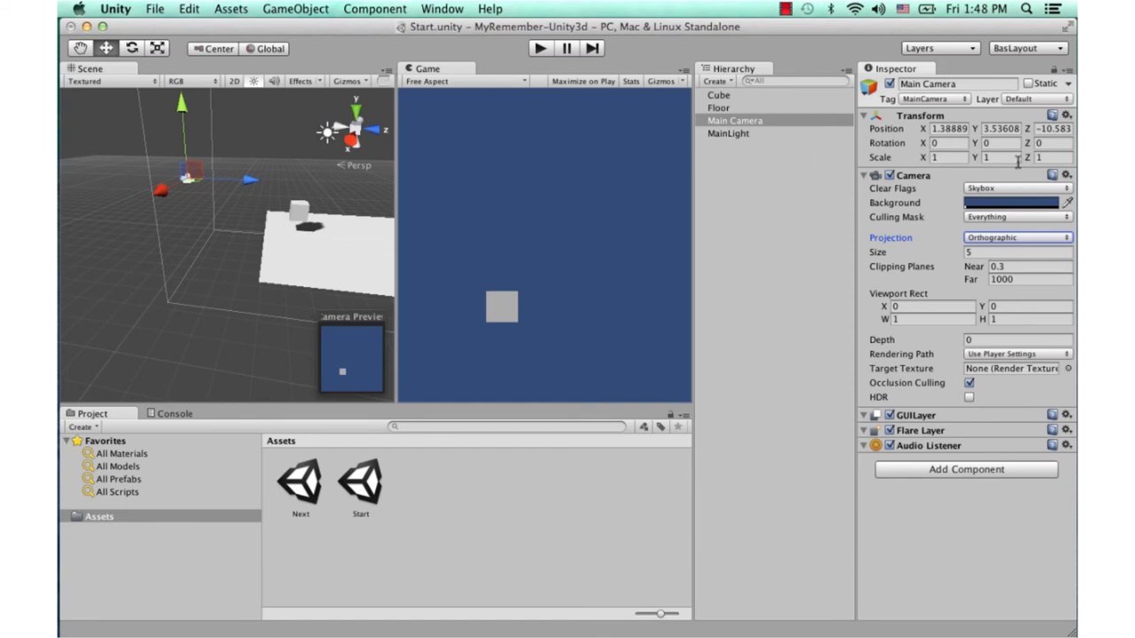
pyautogui.click(302, 205)
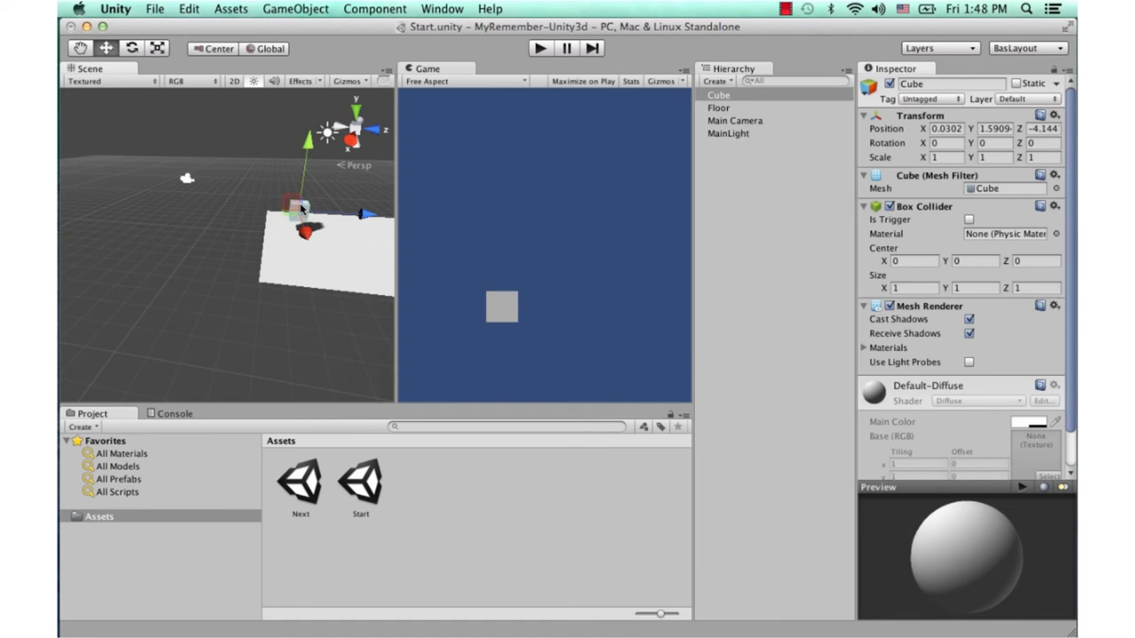
pyautogui.moveTo(302, 209)
pyautogui.mouseDown()
pyautogui.moveTo(362, 223)
pyautogui.moveTo(351, 226)
pyautogui.mouseUp()
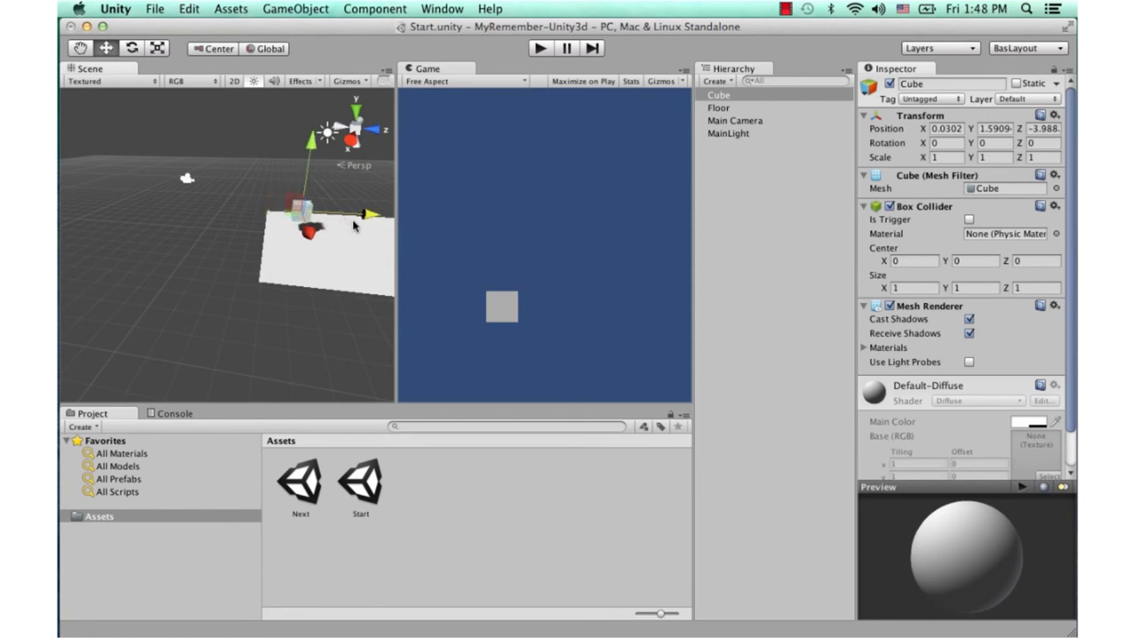
# Step: Preview the Main Camera in Perspective projection, then switch it back to Orthographic
pyautogui.click(185, 179)
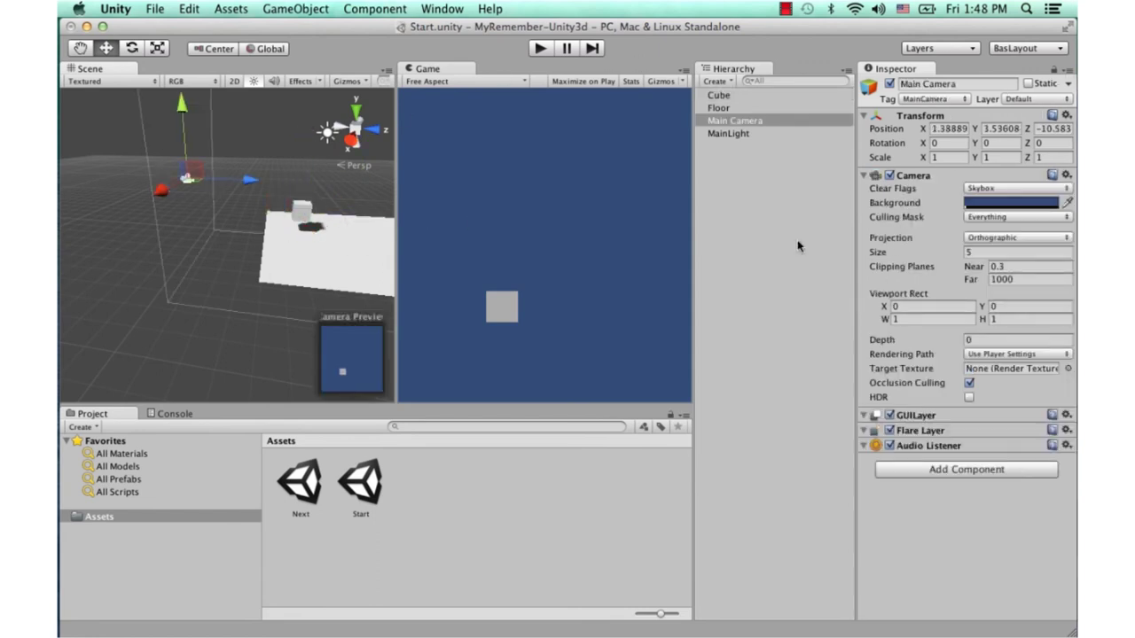
pyautogui.click(997, 239)
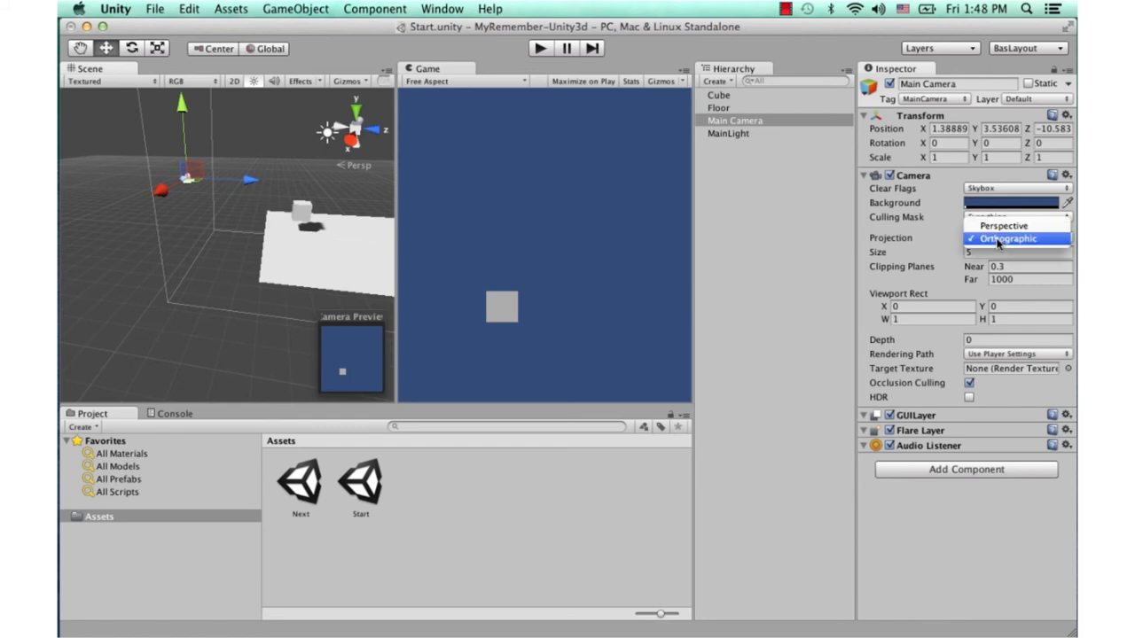
pyautogui.click(1001, 225)
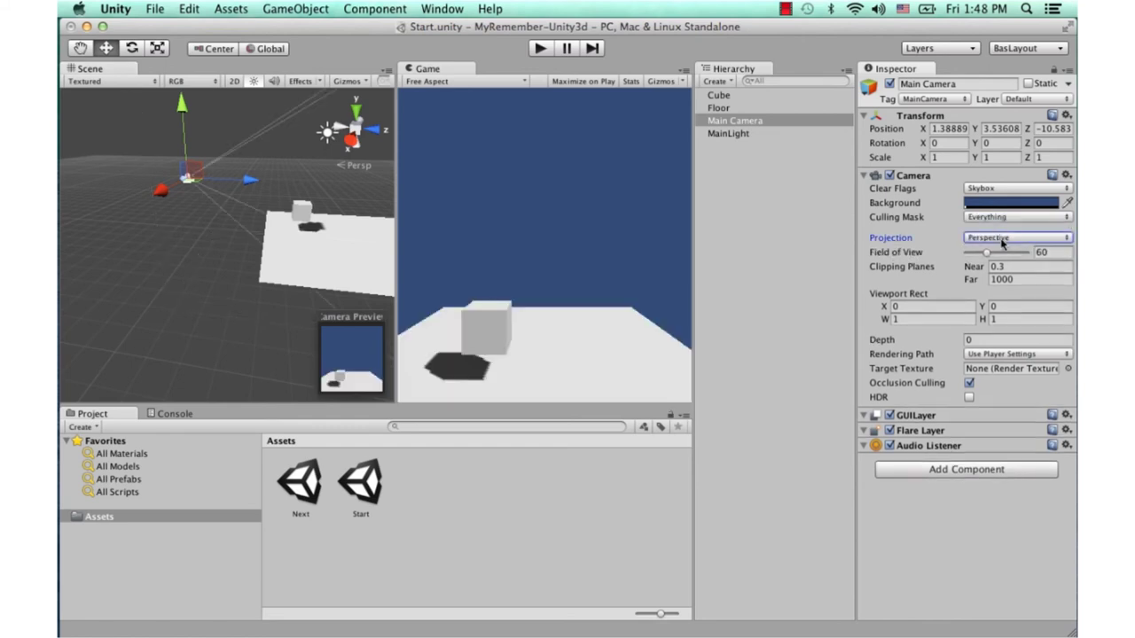
pyautogui.click(1002, 238)
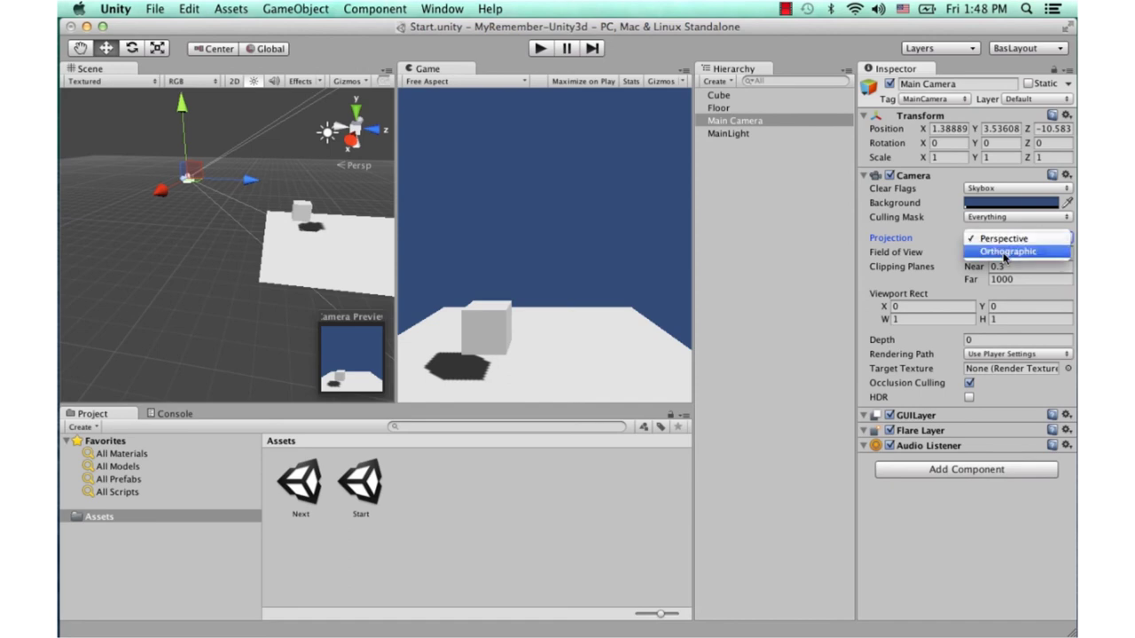
pyautogui.click(1002, 252)
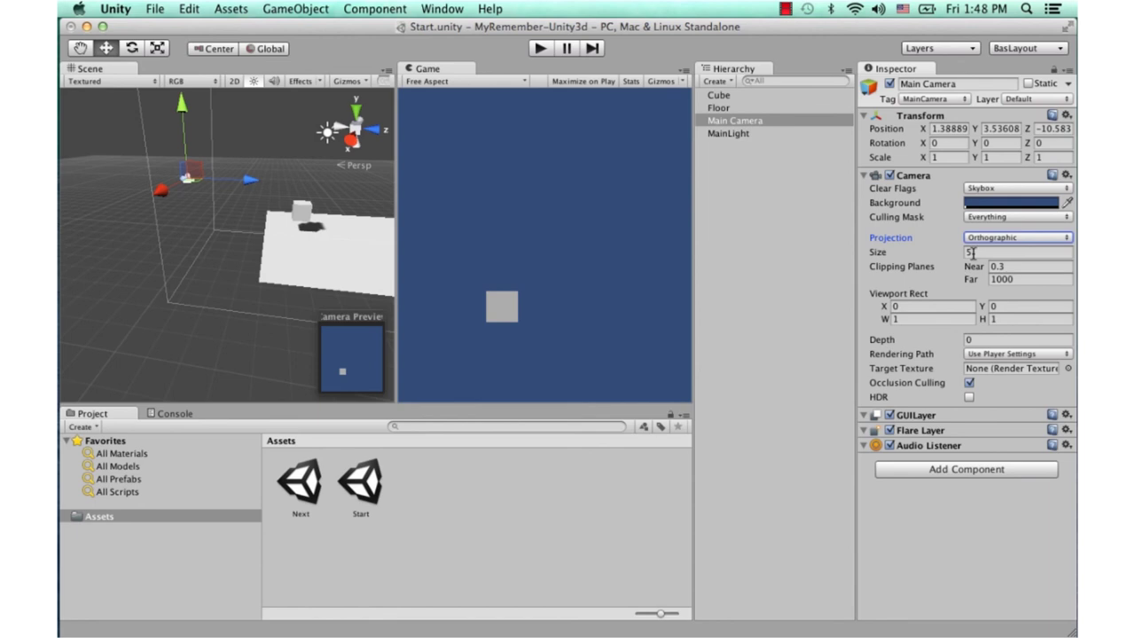
# Step: Switch the Main Camera to Perspective projection with a 60 field of view
pyautogui.click(983, 237)
pyautogui.click(984, 225)
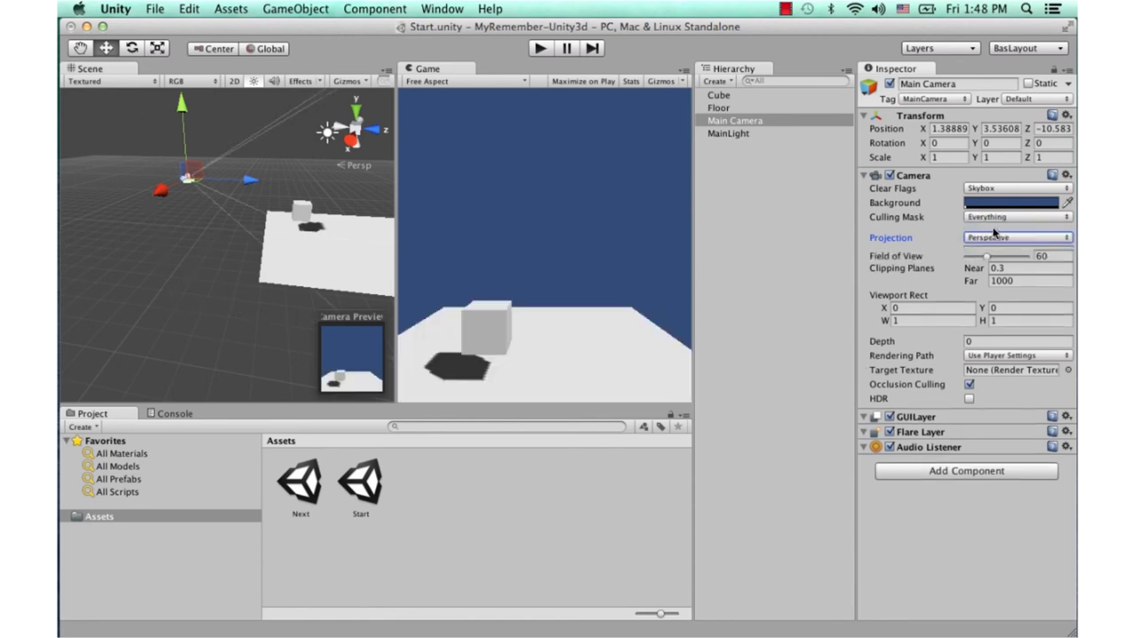
pyautogui.scroll(-2, 292, 250)
pyautogui.scroll(-2, 292, 255)
pyautogui.scroll(2, 291, 255)
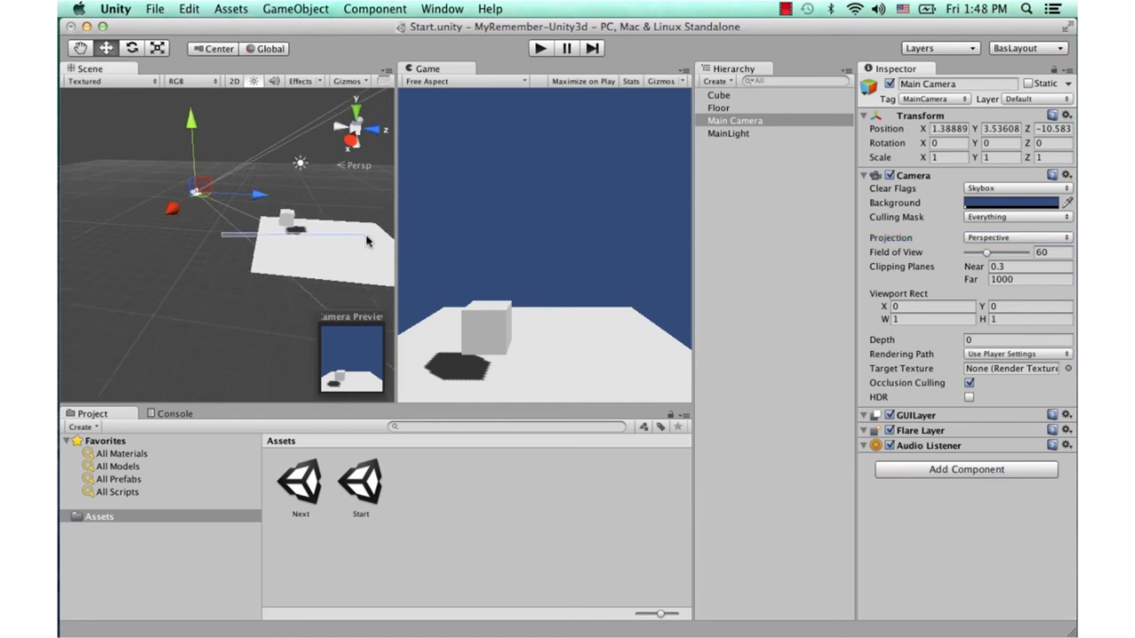
pyautogui.click(213, 241)
pyautogui.moveTo(213, 241)
pyautogui.keyDown('alt'); pyautogui.mouseDown()
pyautogui.moveTo(196, 225)
pyautogui.moveTo(239, 258)
pyautogui.moveTo(215, 274)
pyautogui.moveTo(223, 284)
pyautogui.mouseUp(); pyautogui.keyUp('alt')
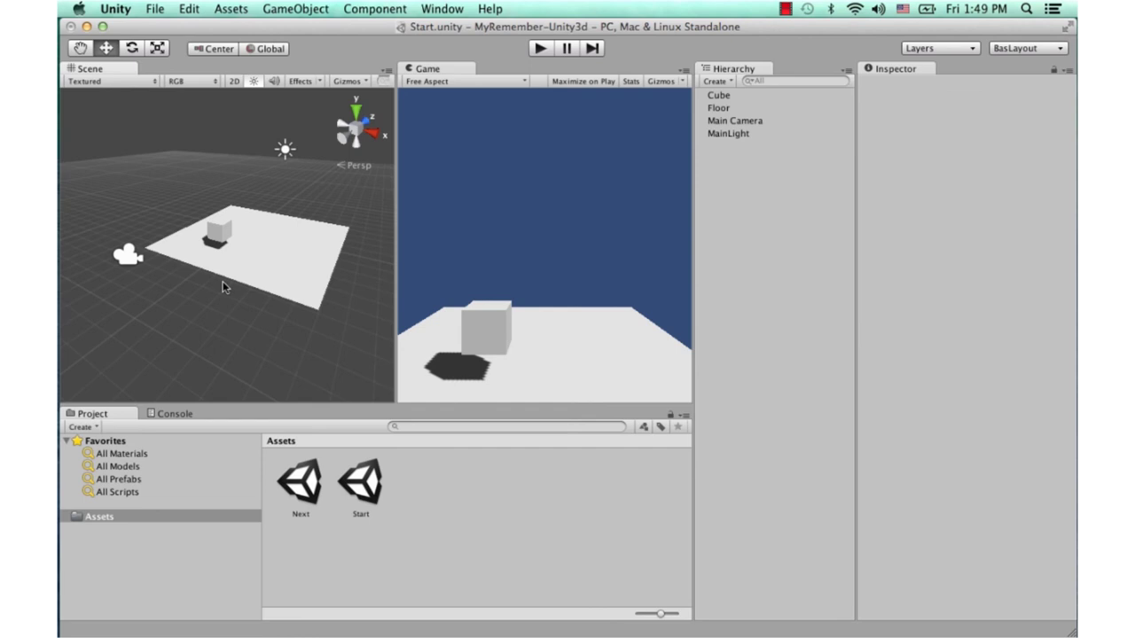
pyautogui.click(308, 9)
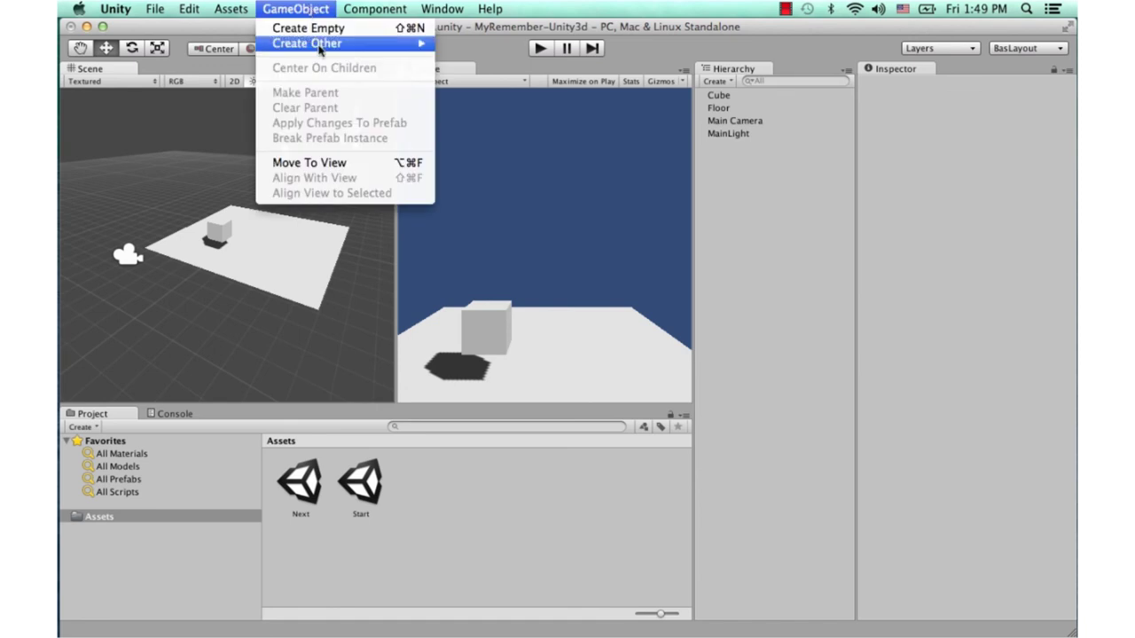
pyautogui.moveTo(323, 49)
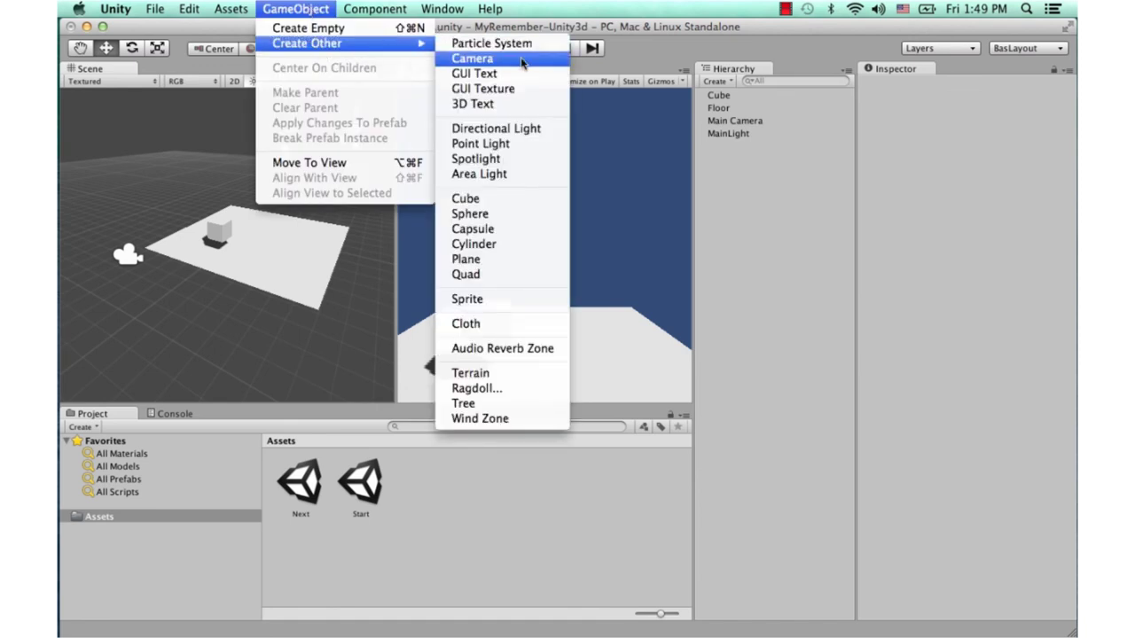
pyautogui.press('Escape')
pyautogui.moveTo(119, 203)
pyautogui.mouseDown()
pyautogui.moveTo(142, 300)
pyautogui.moveTo(159, 277)
pyautogui.mouseUp()
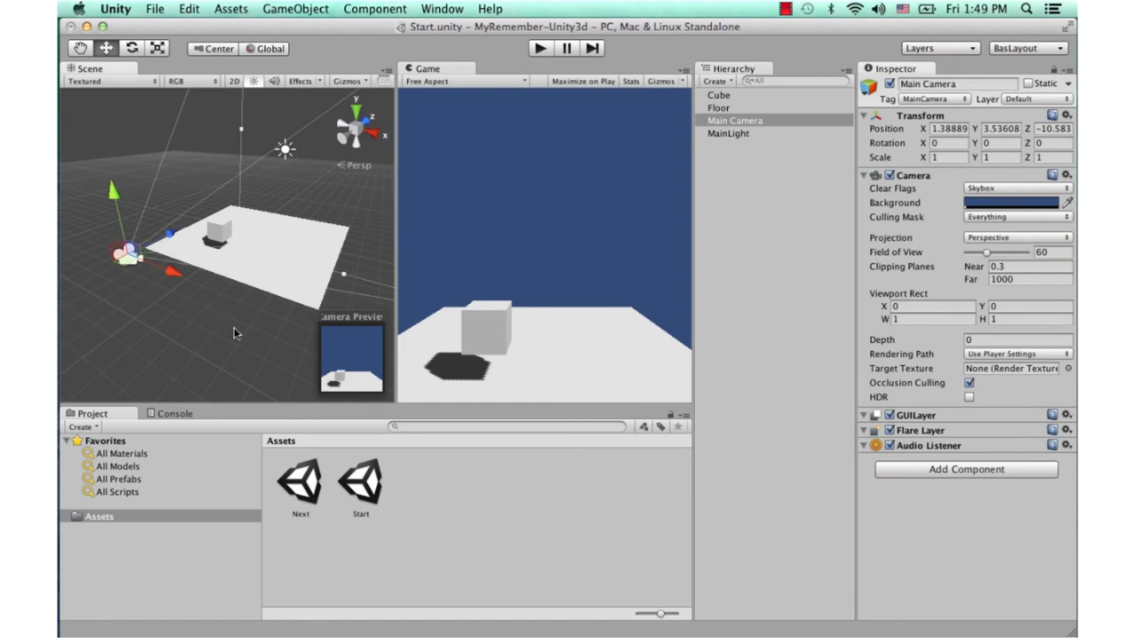
pyautogui.click(234, 329)
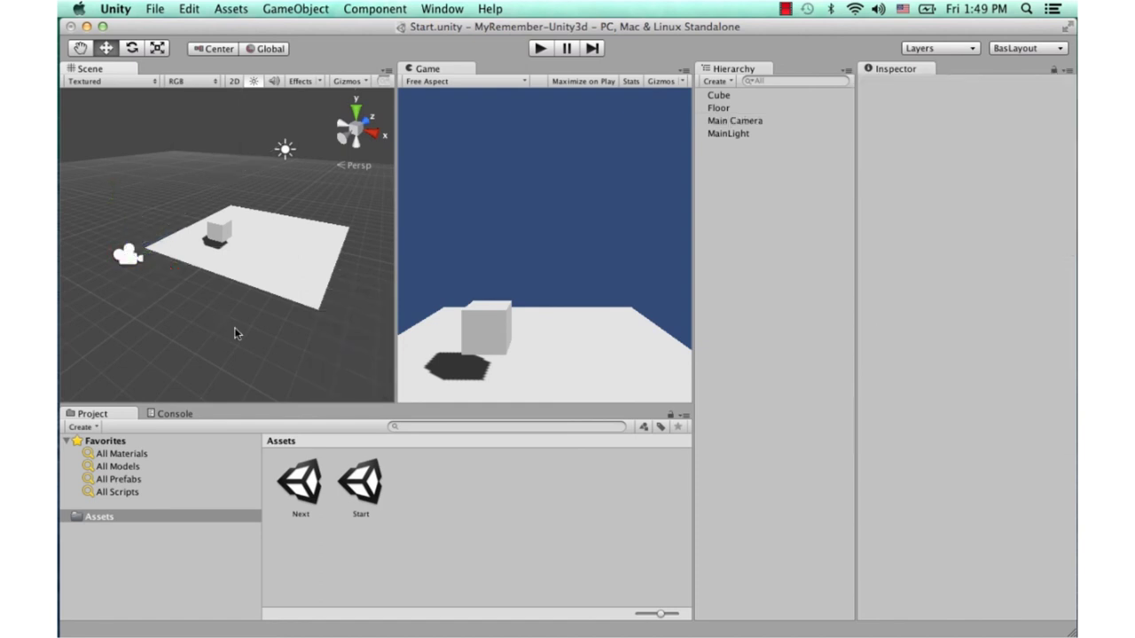